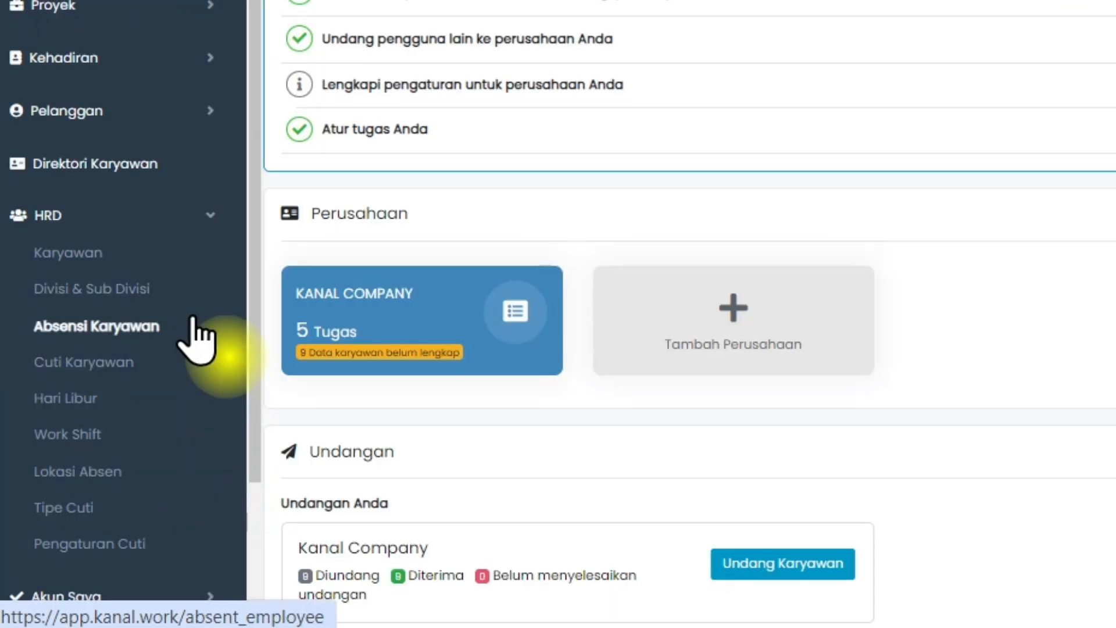
# Open the Divisi & Sub Divisi list from the account's company settings (Pengaturan Perusahaan).
pyautogui.click(191, 300)
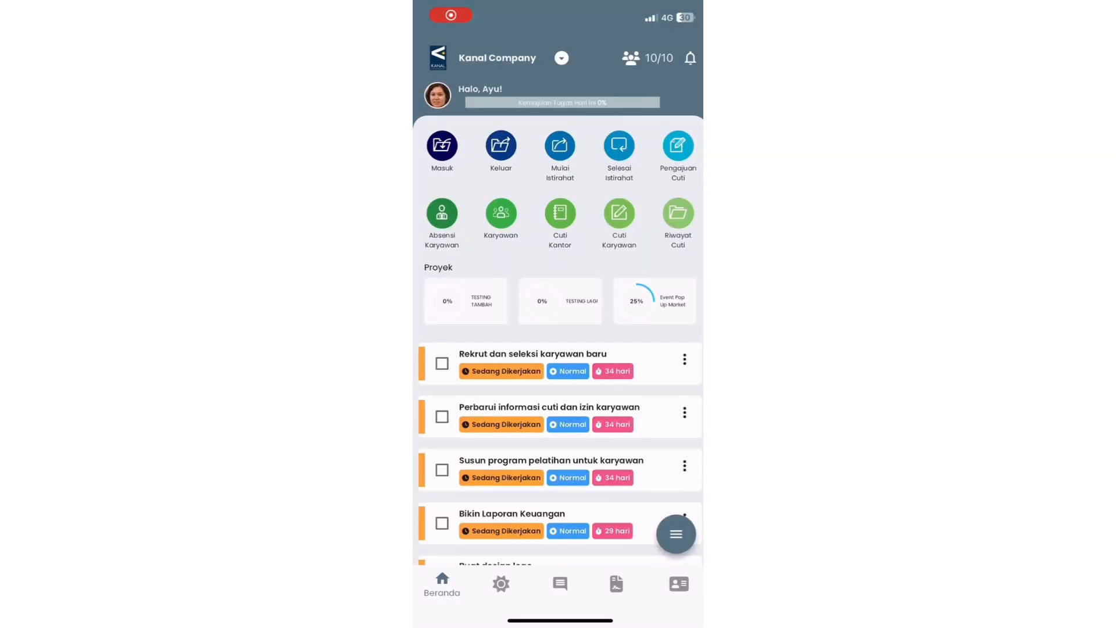
pyautogui.click(679, 582)
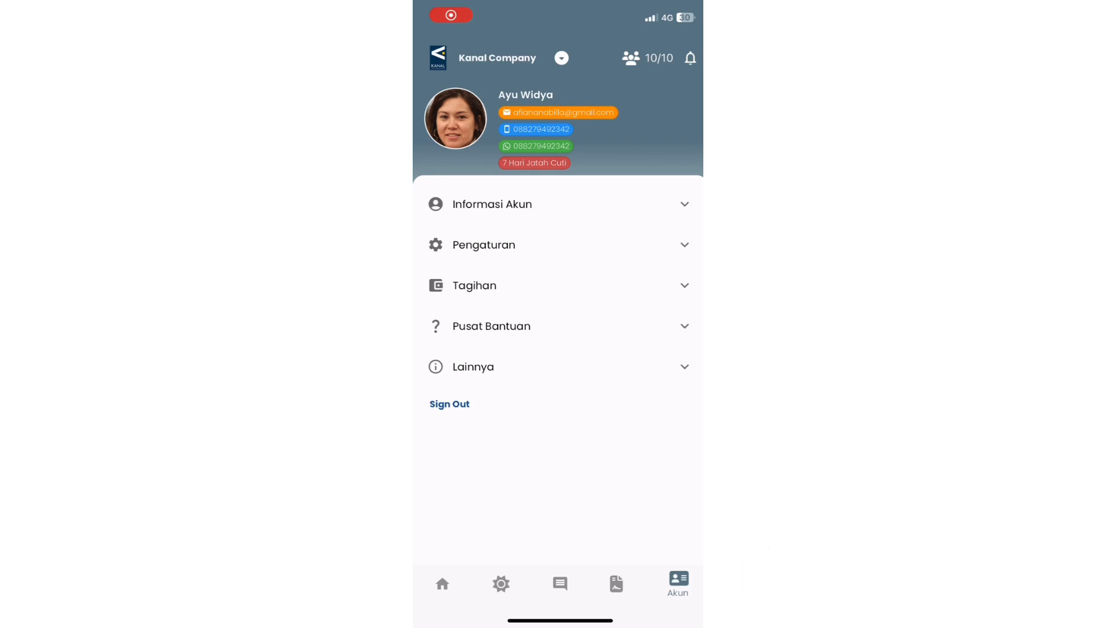
pyautogui.click(485, 244)
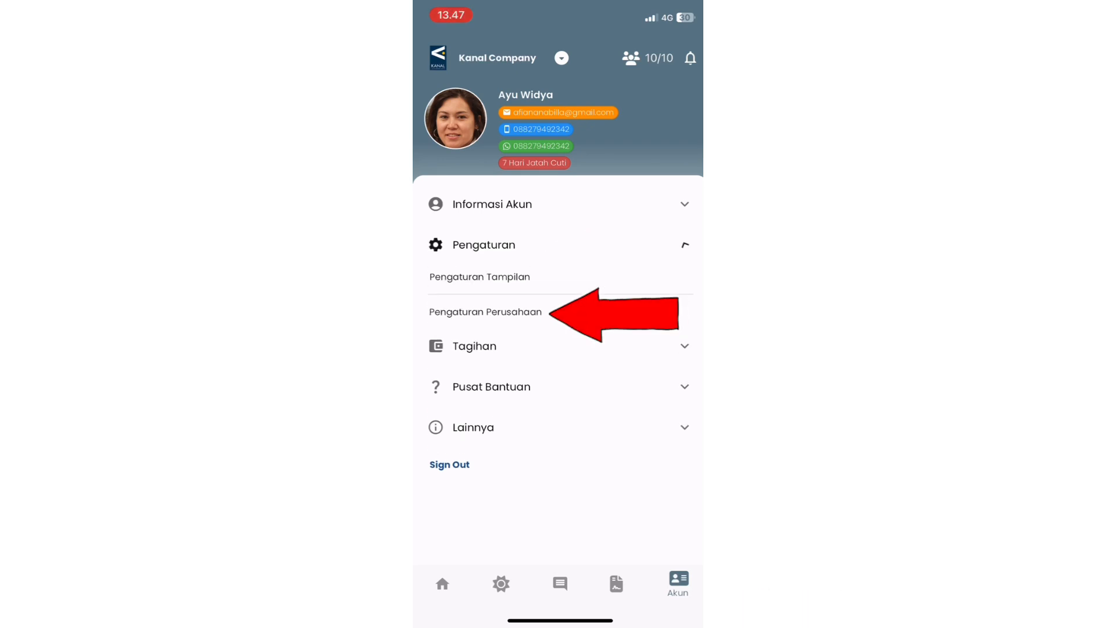
pyautogui.click(485, 312)
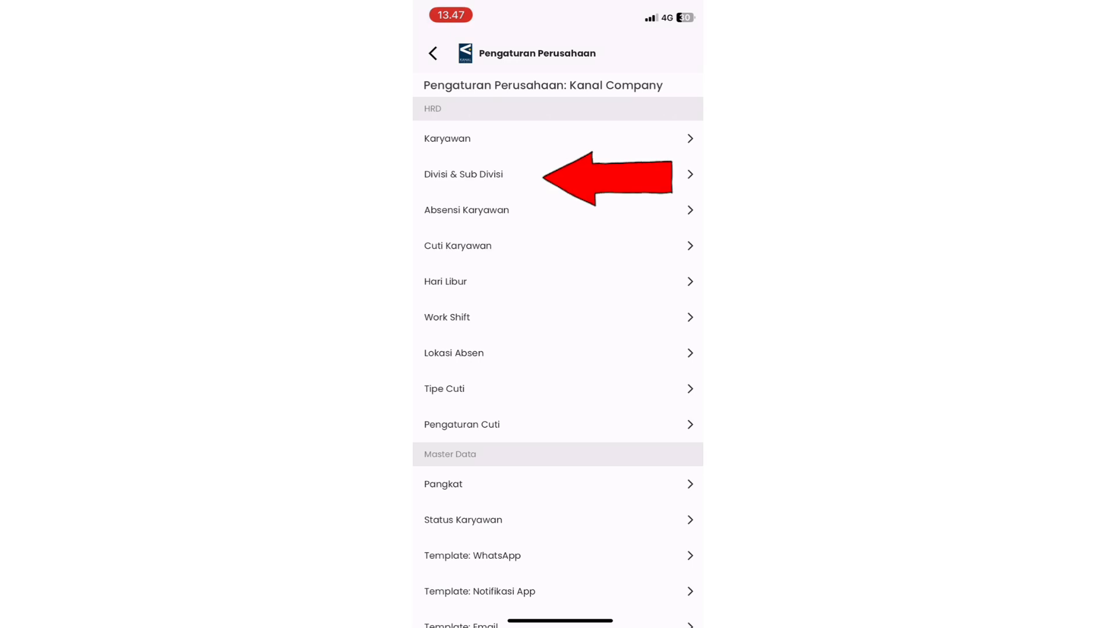
pyautogui.click(463, 174)
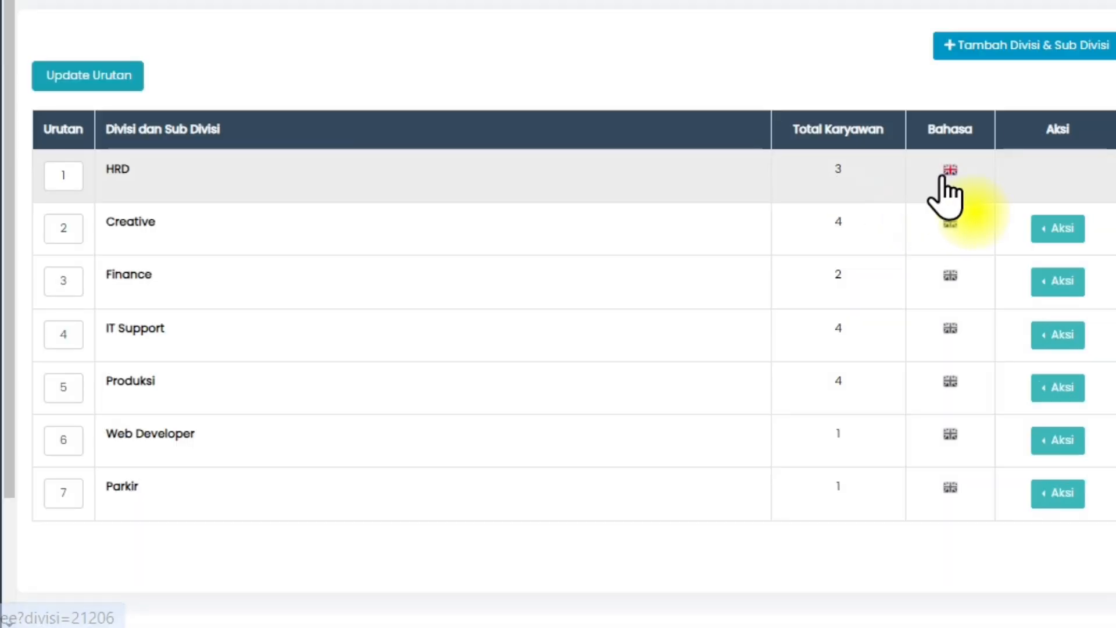
# Open the HRD division's English language setting on the web, and its options in the mobile app.
pyautogui.click(947, 256)
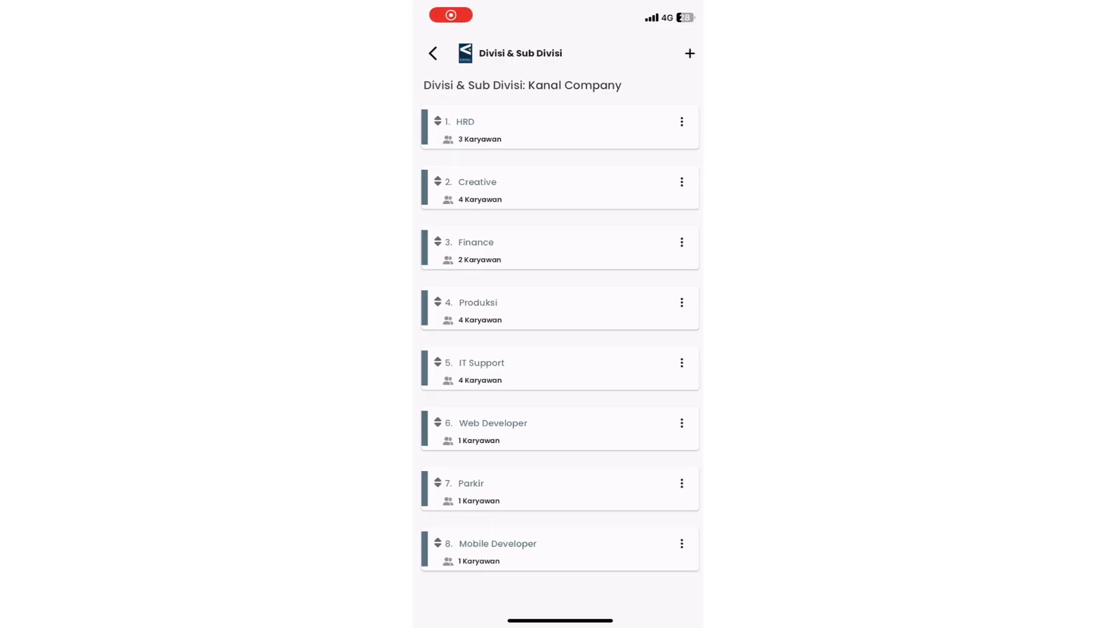
pyautogui.click(682, 121)
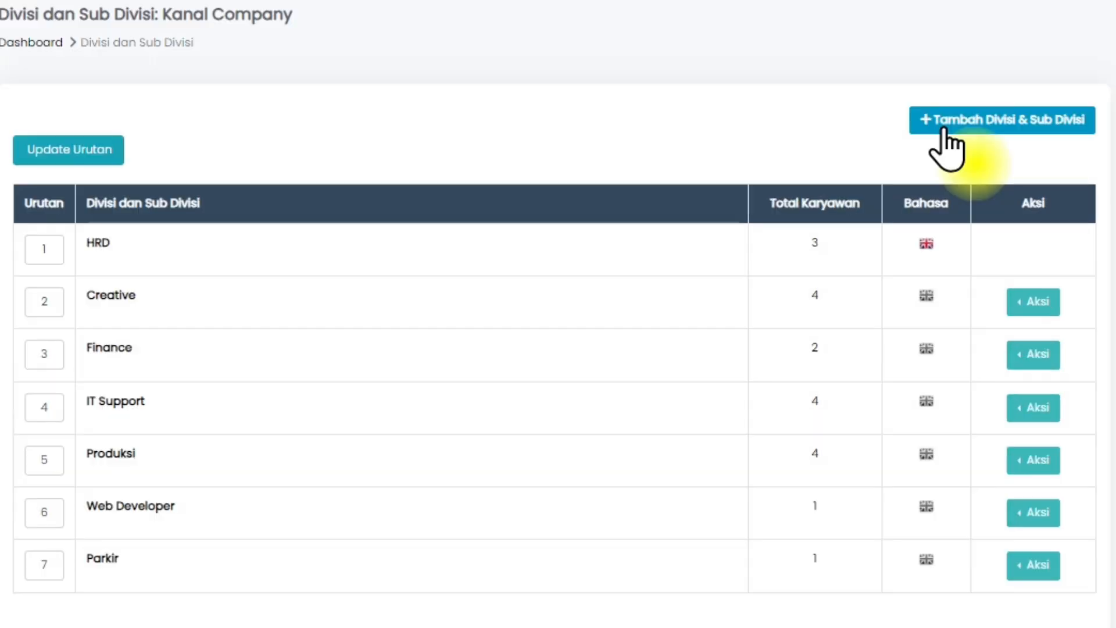
# Start adding a division without a parent and select Marketing from the default divisions.
pyautogui.click(965, 155)
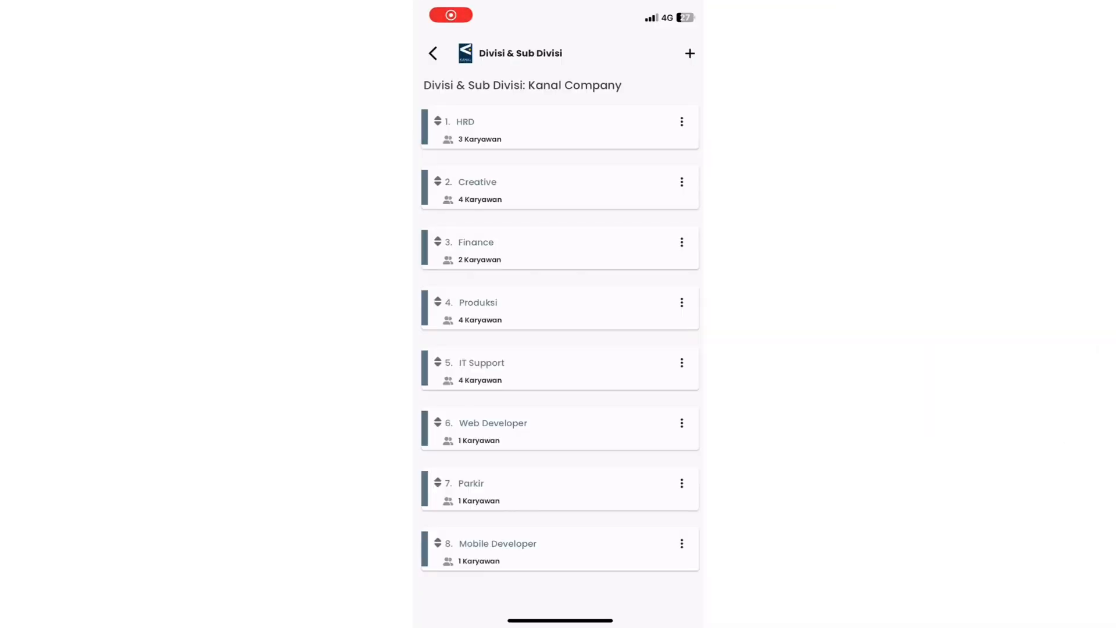
pyautogui.click(690, 54)
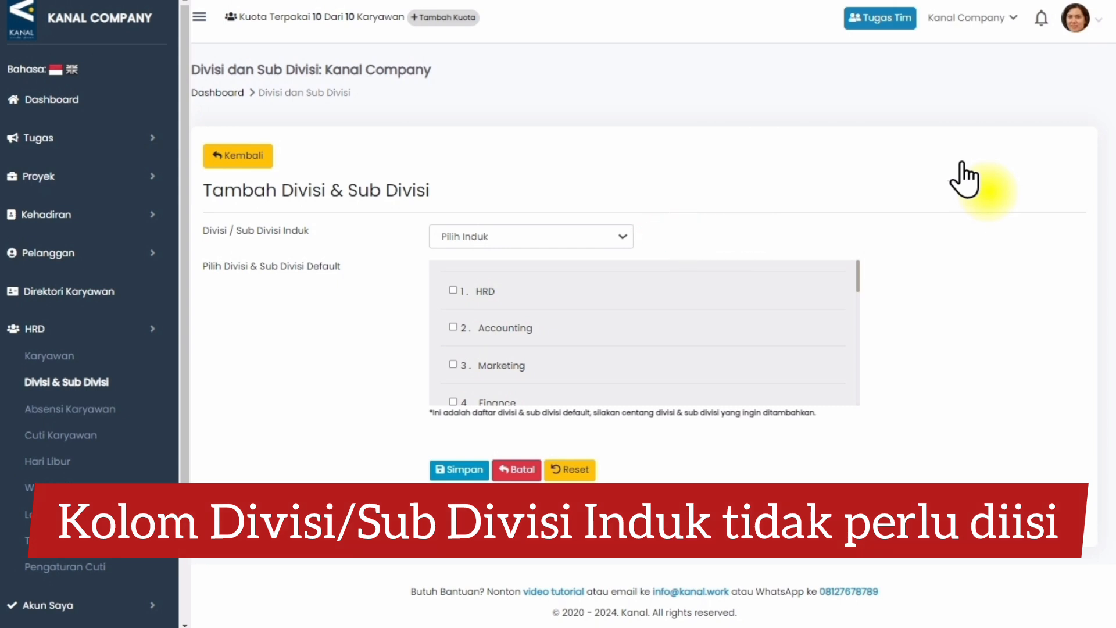
pyautogui.scroll(-9, 686, 321)
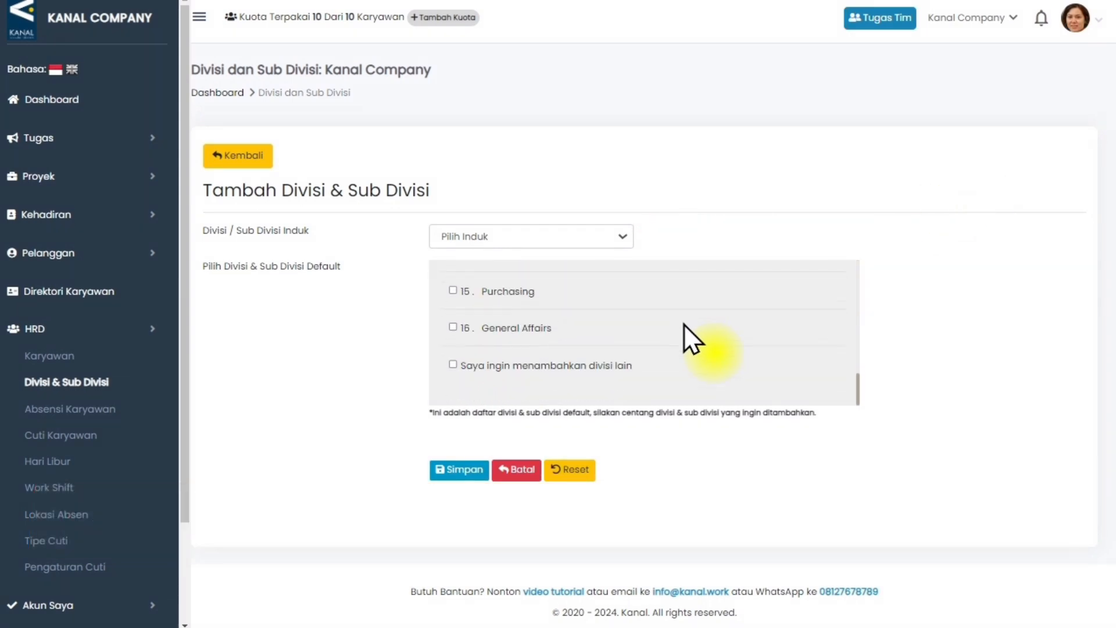
pyautogui.scroll(5, 684, 324)
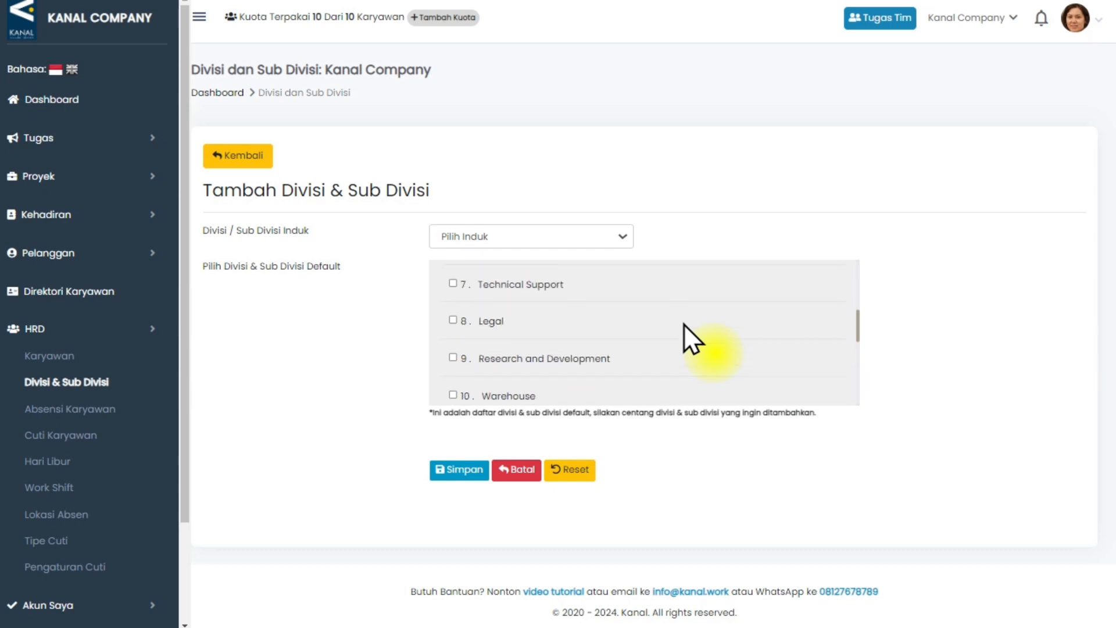
pyautogui.scroll(3, 602, 341)
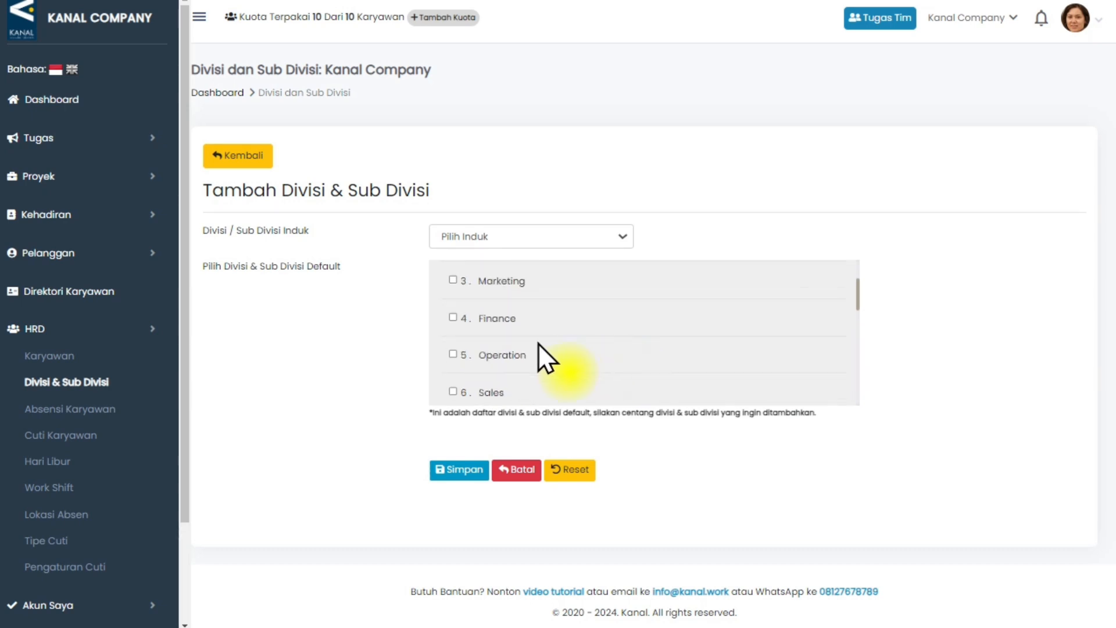
pyautogui.click(452, 283)
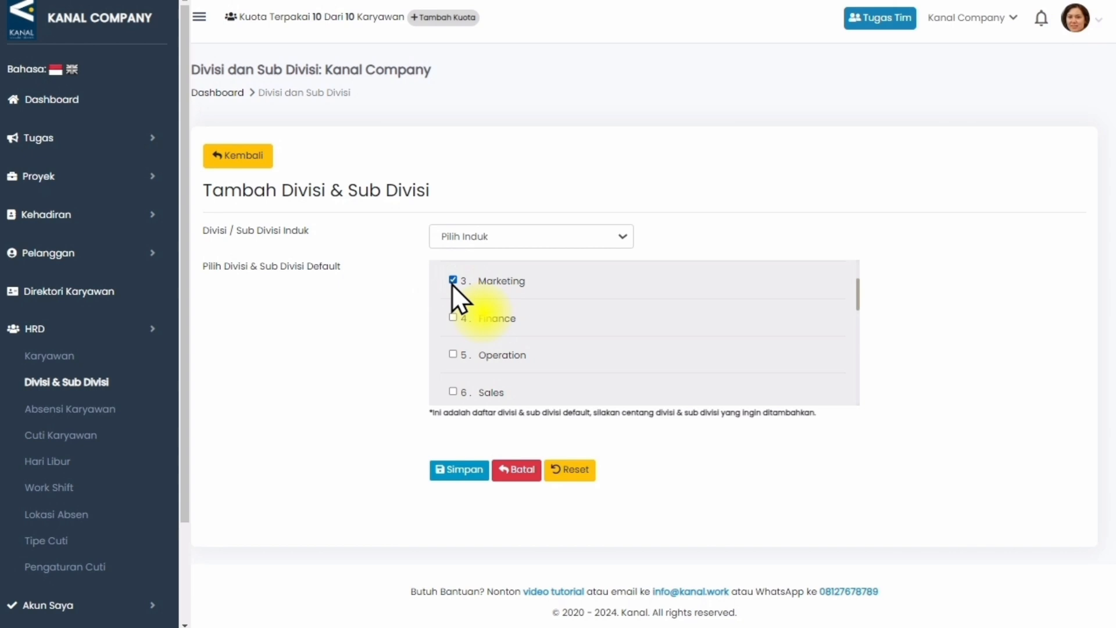
# Enable the option to add another division, enter Mobile Developer as its name with an extra blank name field, and save.
pyautogui.scroll(-10, 454, 349)
pyautogui.click(453, 365)
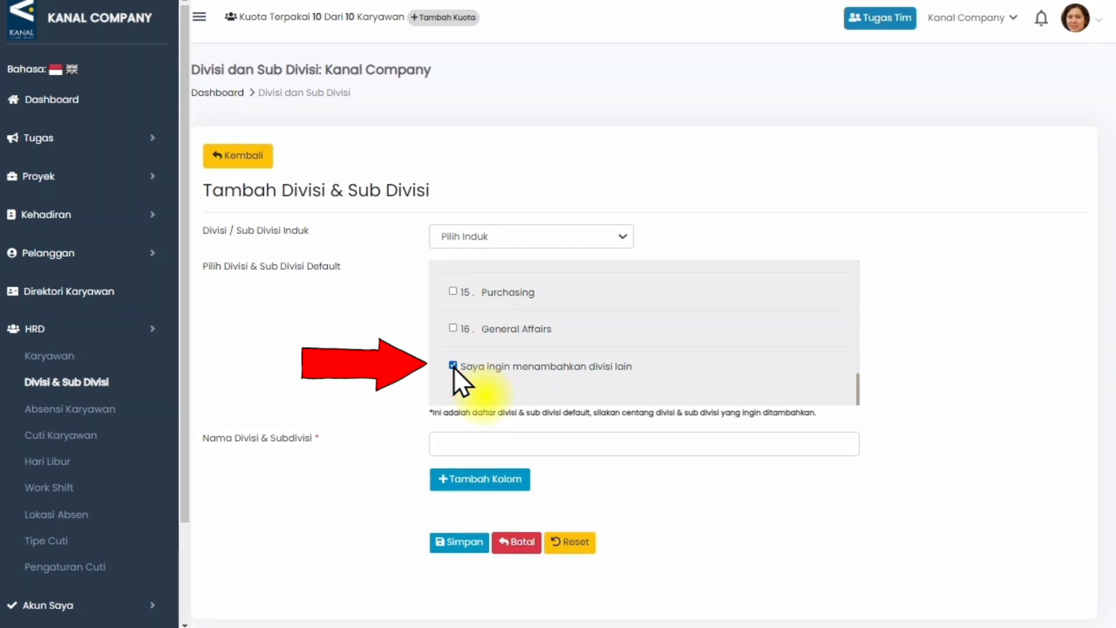
pyautogui.click(464, 443)
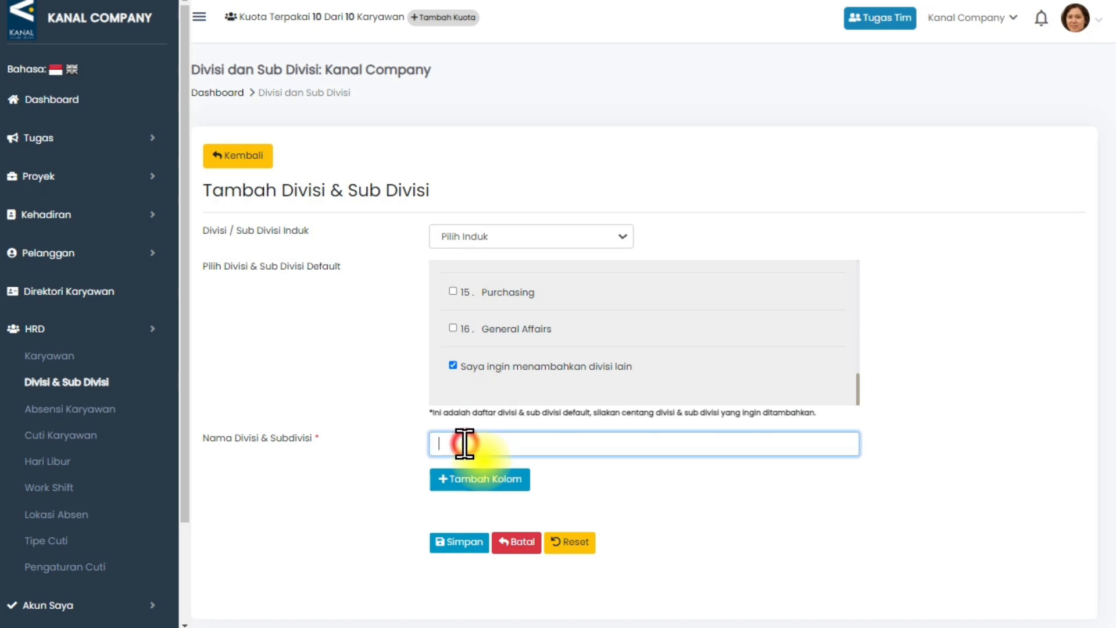
pyautogui.write('Mobile Developer')
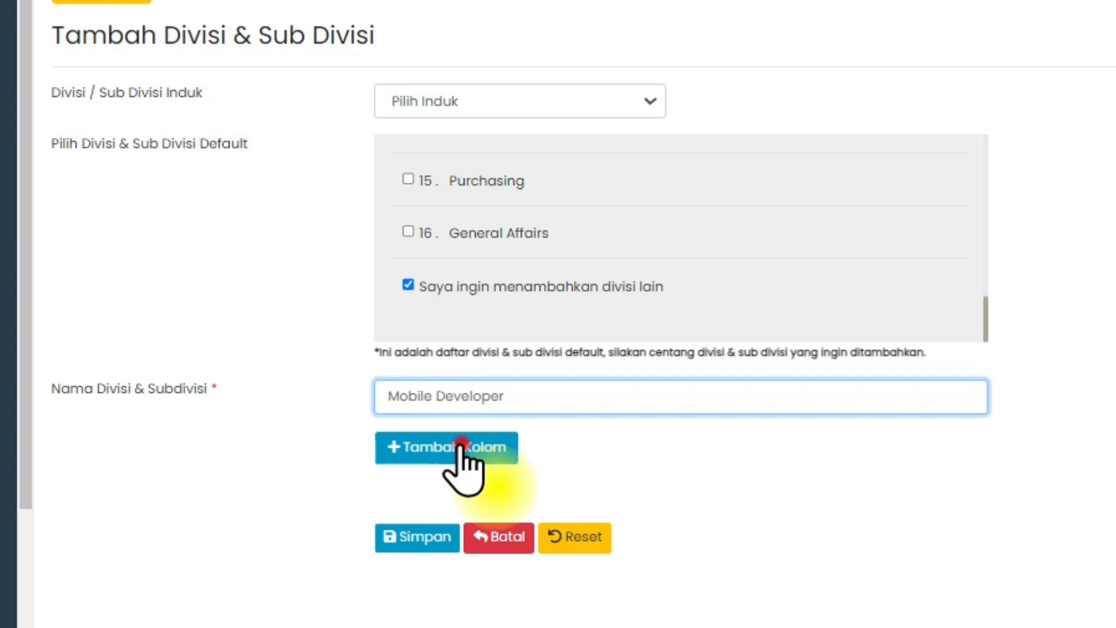
pyautogui.click(490, 479)
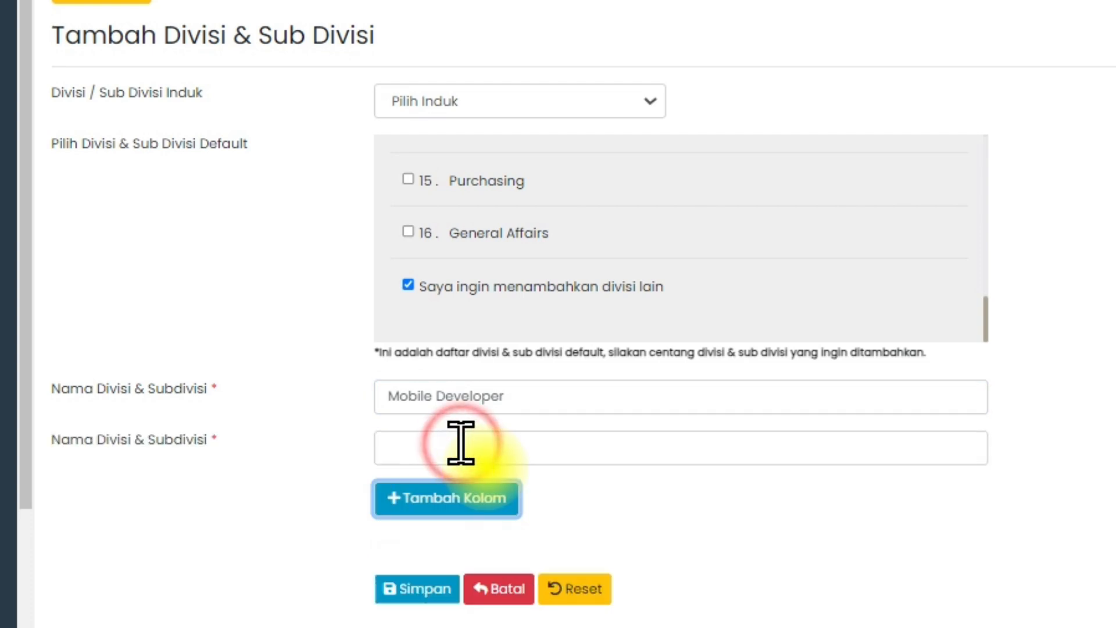
pyautogui.click(438, 591)
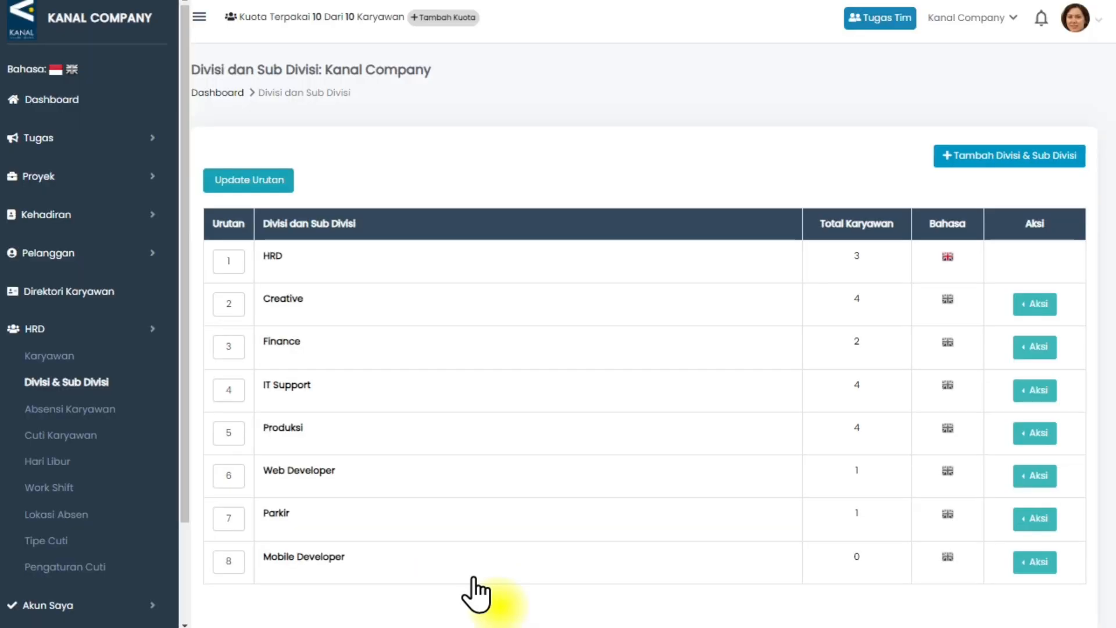
# Start a new division entry and set Mobile Developer as its parent division.
pyautogui.click(952, 159)
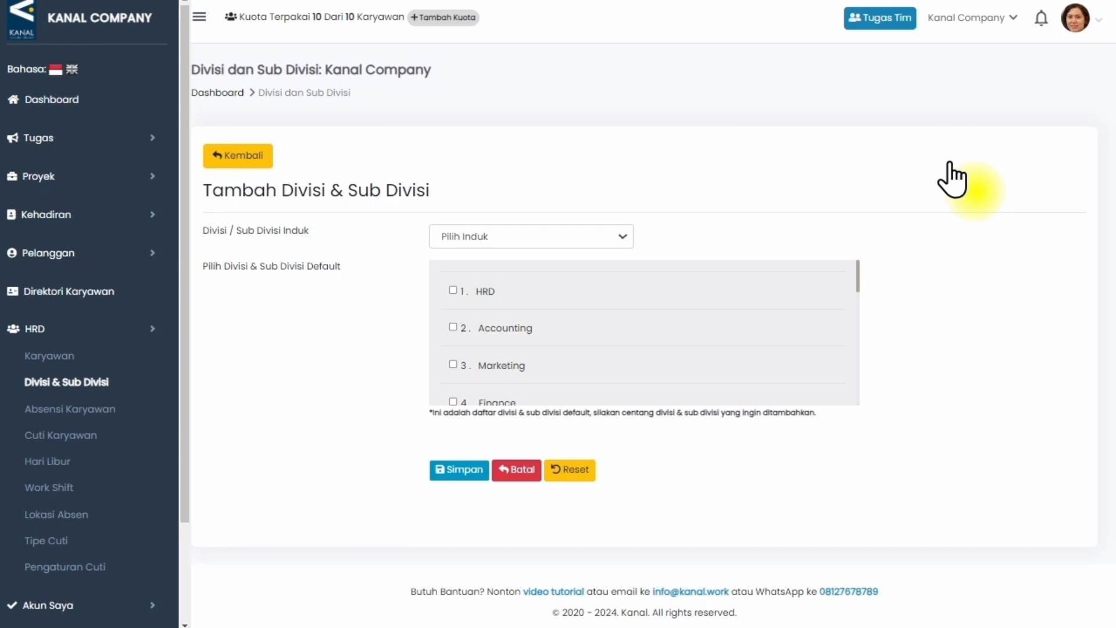
pyautogui.click(615, 237)
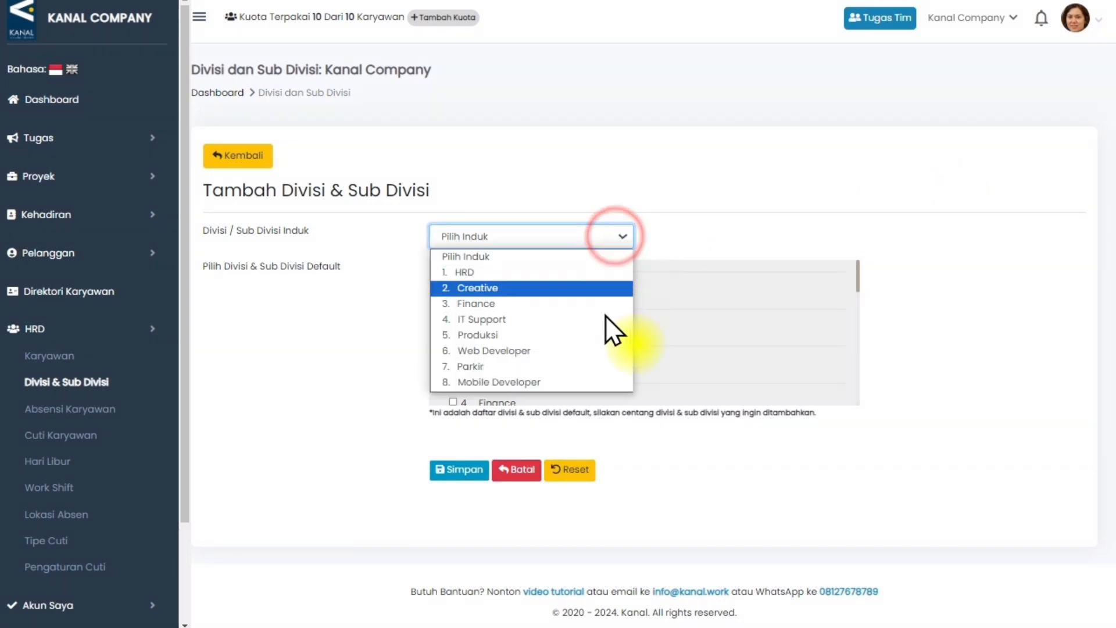
pyautogui.click(593, 383)
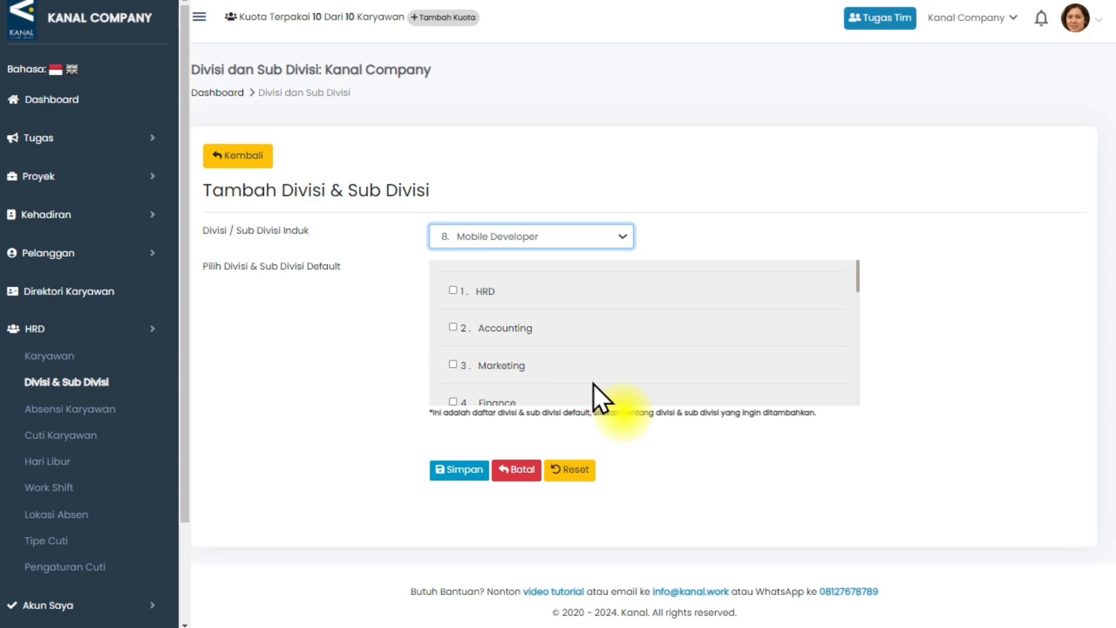
# Add a custom sub-division named Riset with an extra blank name field, and save it.
pyautogui.scroll(-8, 550, 378)
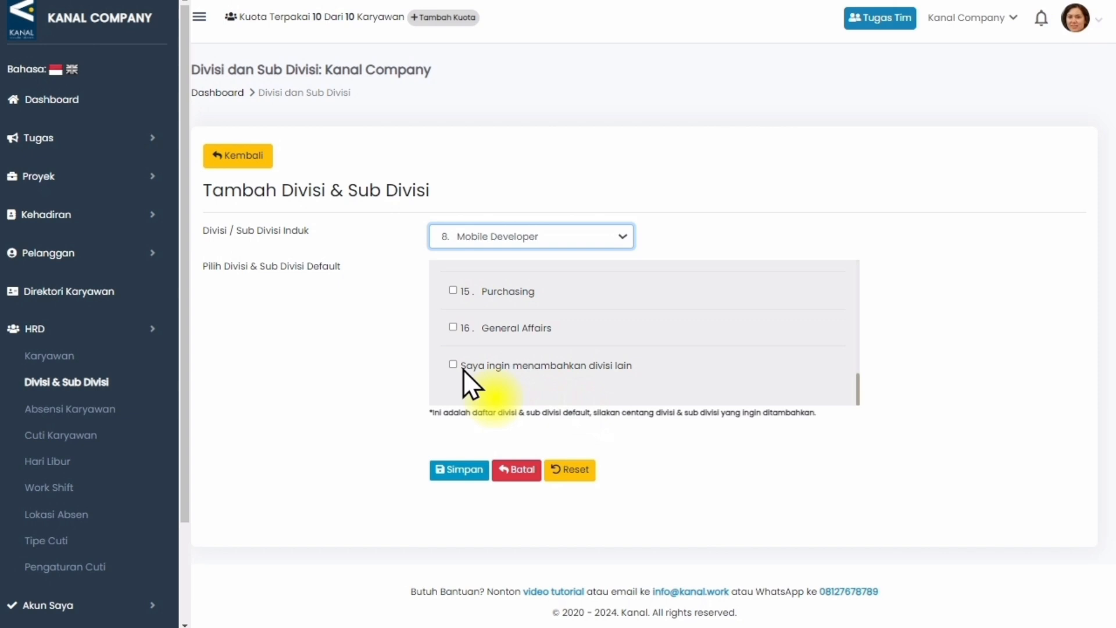
pyautogui.click(457, 369)
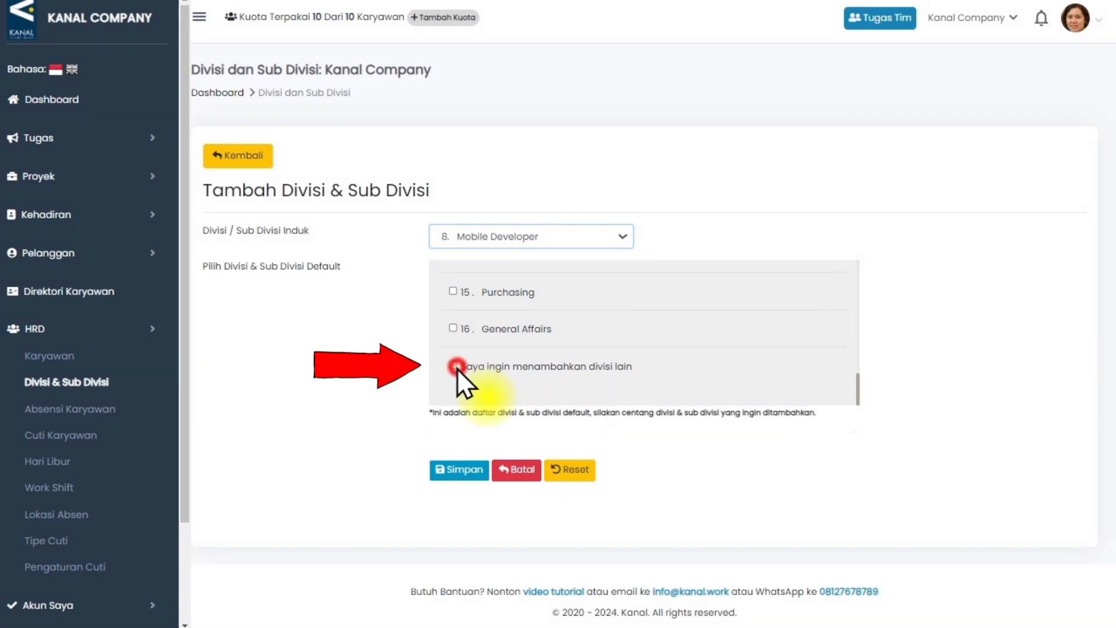
pyautogui.click(482, 445)
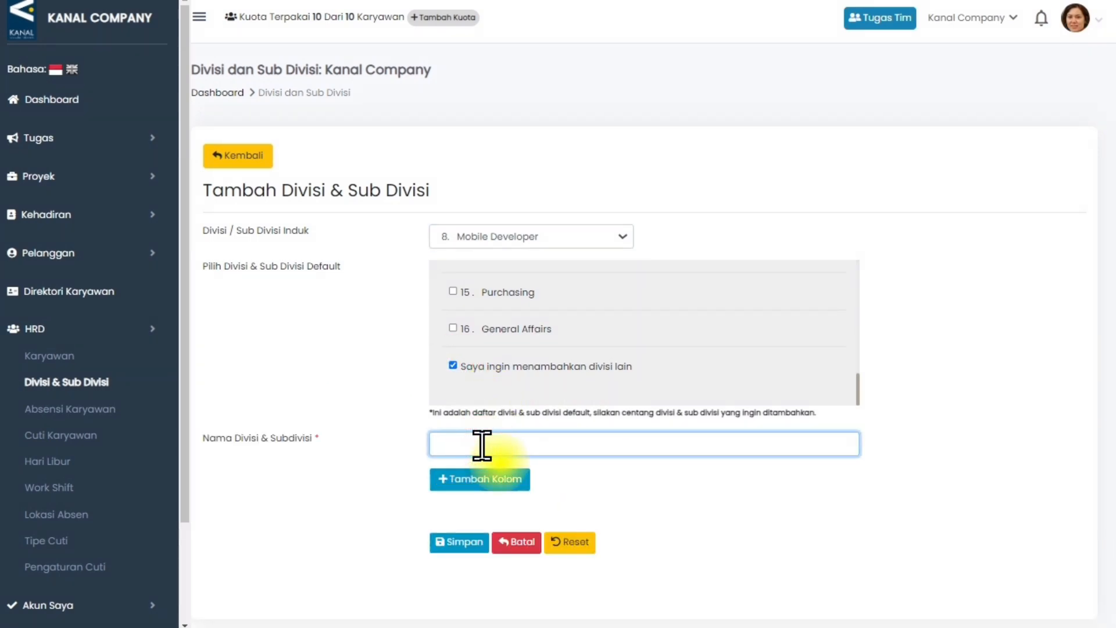
pyautogui.write('Riset')
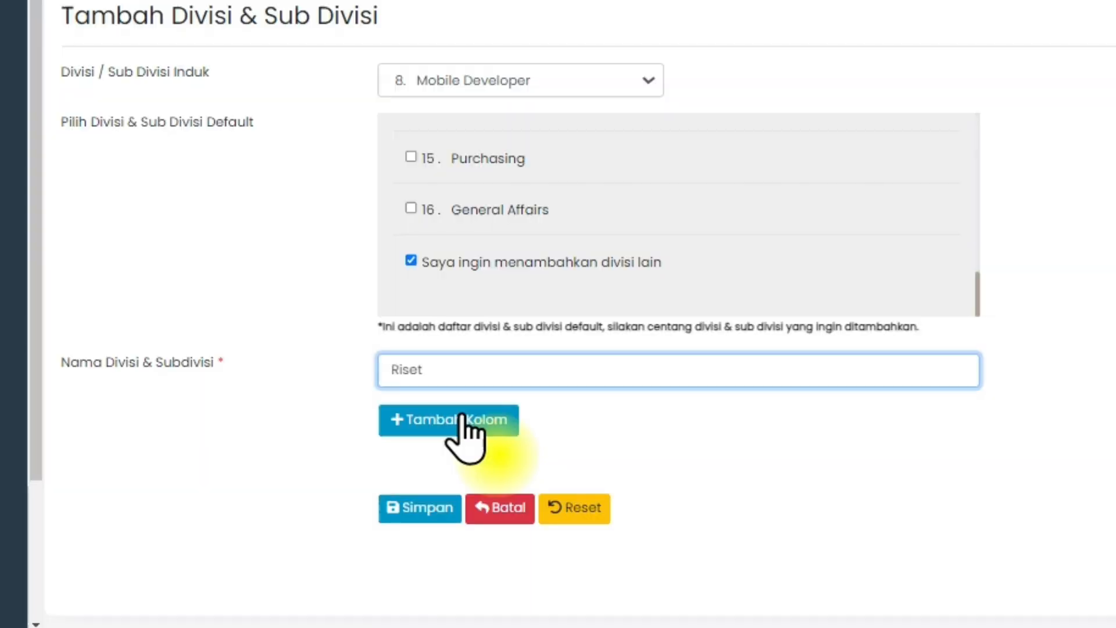
pyautogui.click(491, 479)
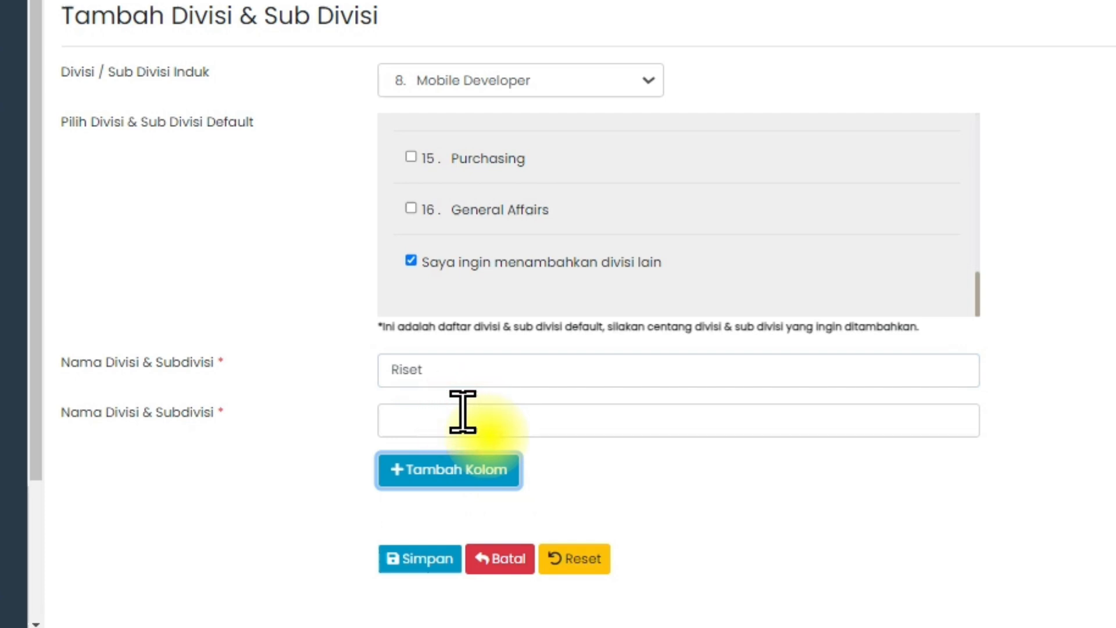
pyautogui.click(433, 557)
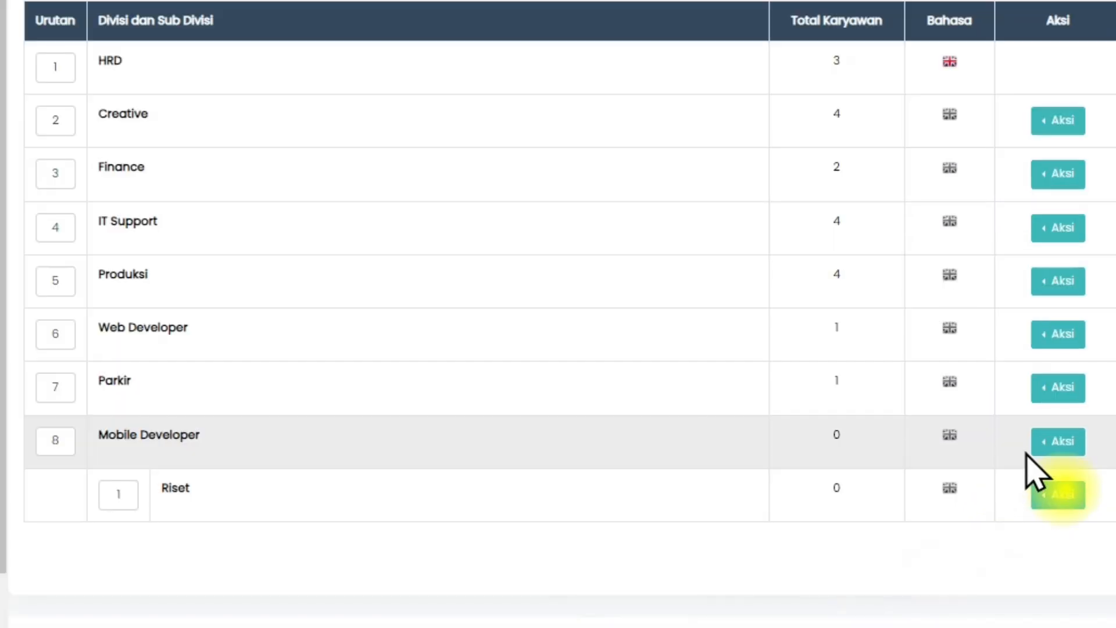
# Open the Mobile Developer division for editing.
pyautogui.click(1021, 421)
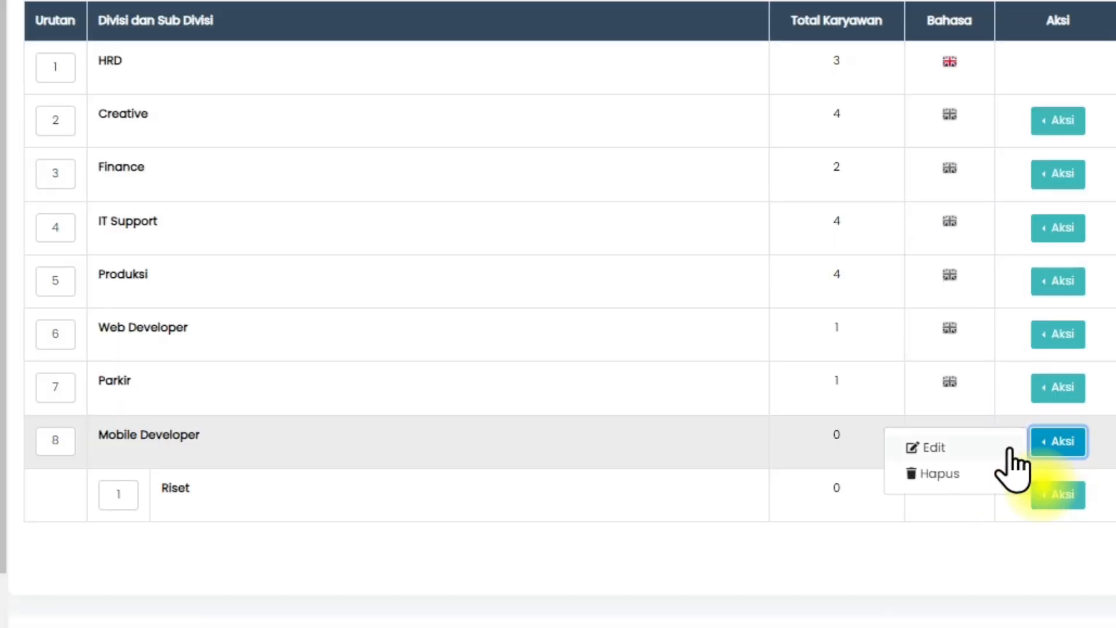
pyautogui.click(1003, 445)
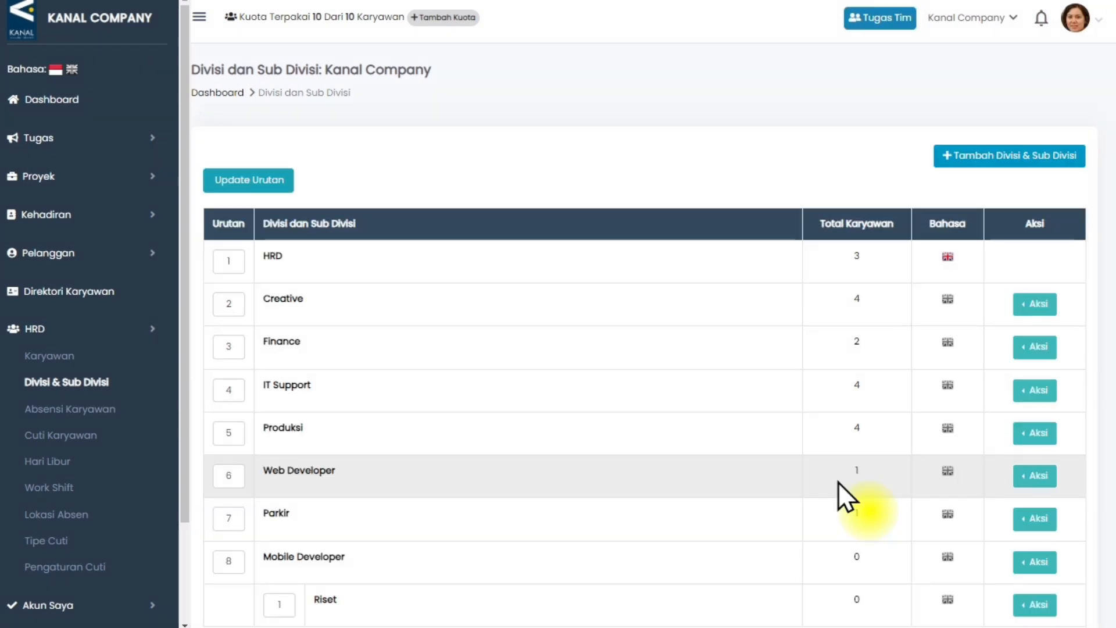
# Try to delete the Mobile Developer division while it contains the Riset sub-division.
pyautogui.scroll(-3, 839, 482)
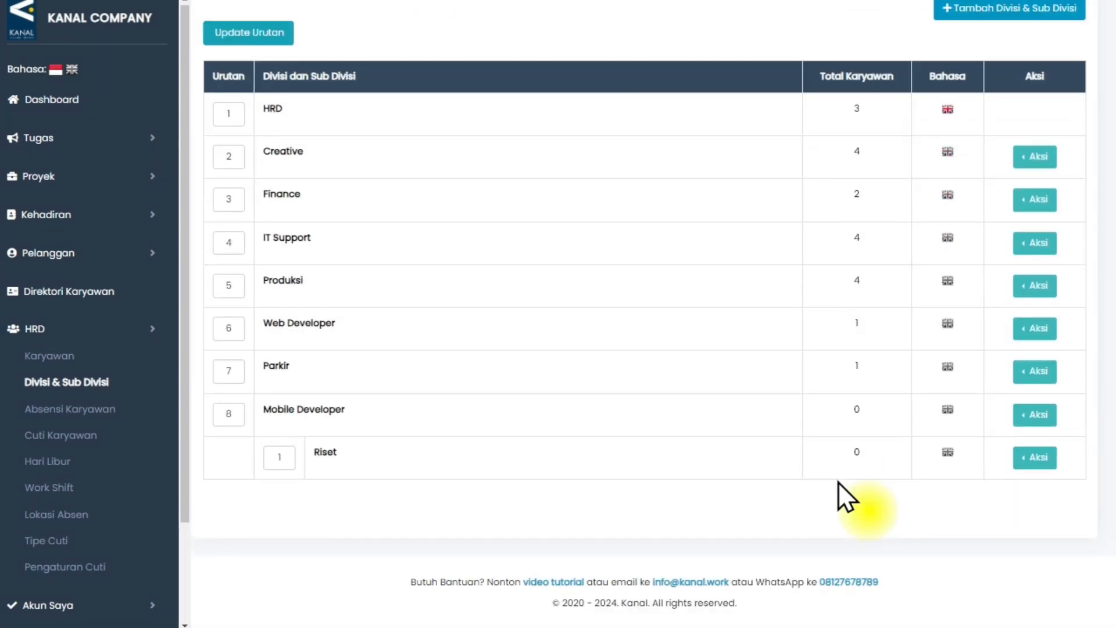
pyautogui.click(1019, 414)
pyautogui.click(982, 436)
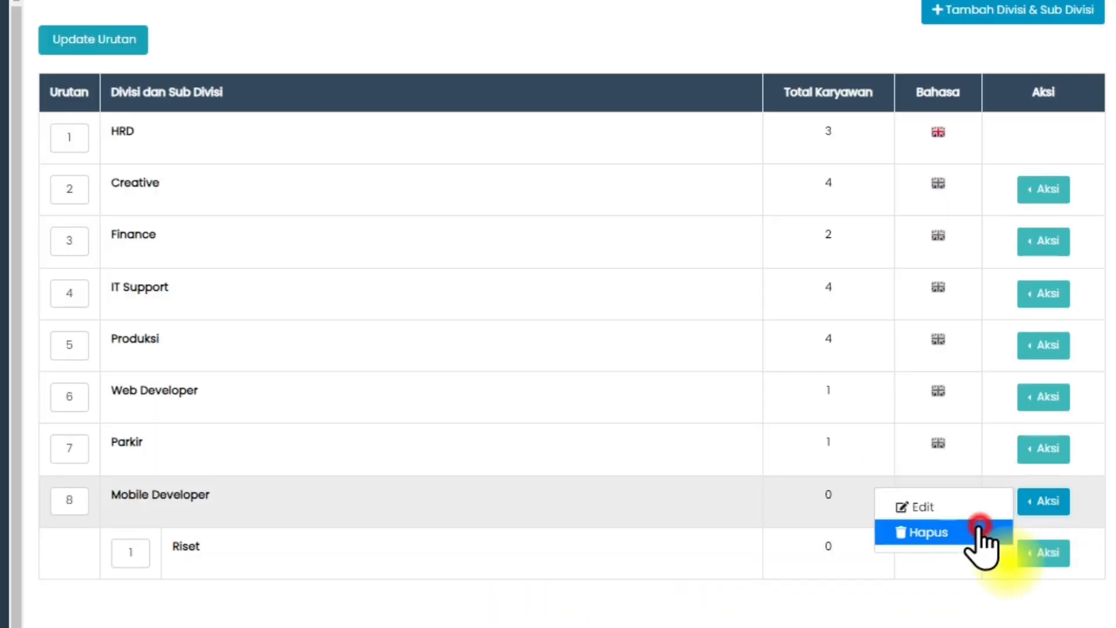
pyautogui.click(614, 127)
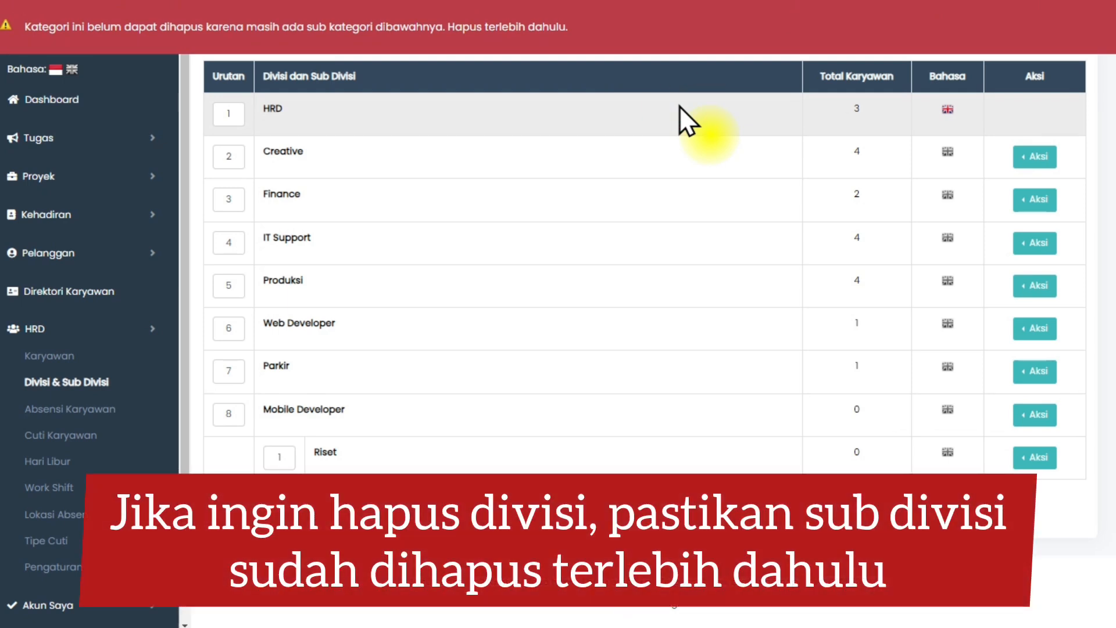
# Delete the Riset sub-division under Mobile Developer and confirm the deletion.
pyautogui.click(1018, 457)
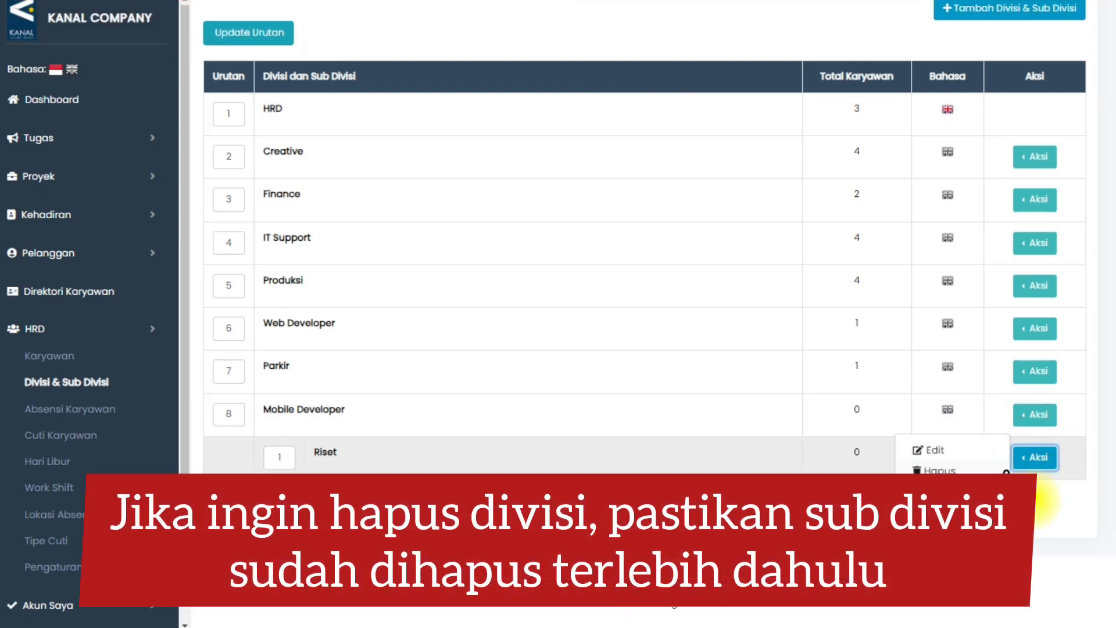
pyautogui.click(1000, 468)
pyautogui.click(677, 114)
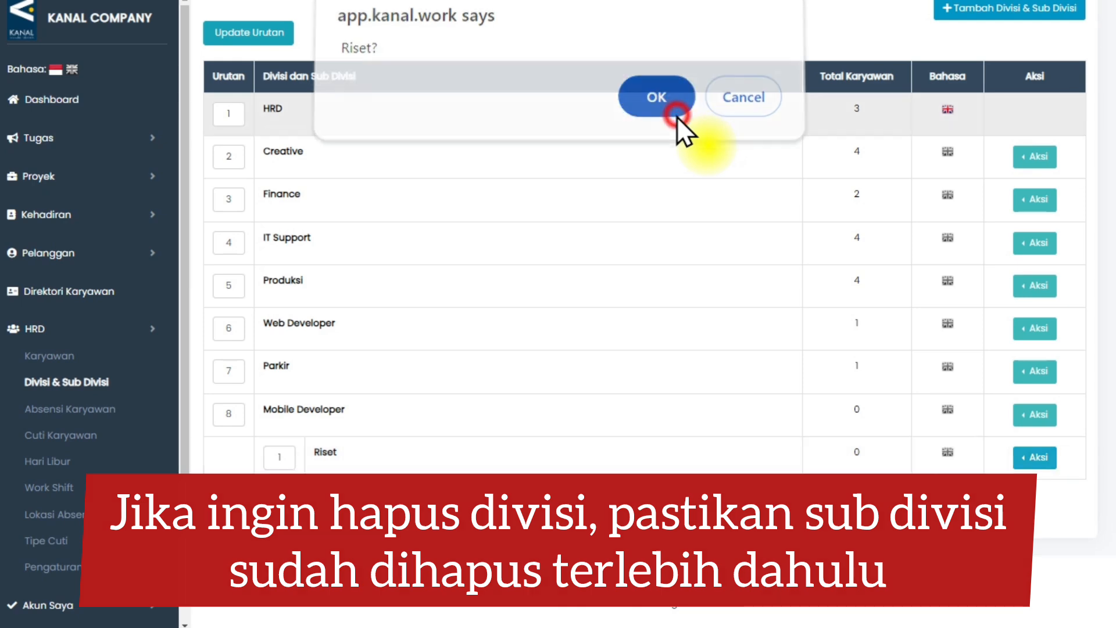
# Try to delete the Mobile Developer division while an employee is still assigned to it.
pyautogui.click(1038, 564)
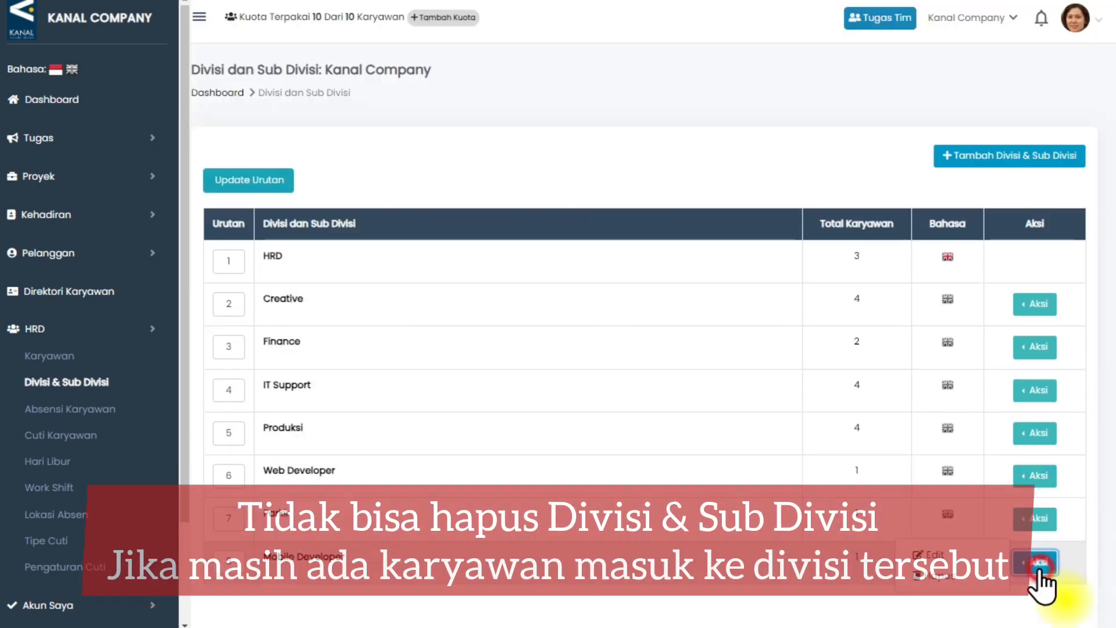
pyautogui.click(1006, 593)
pyautogui.click(665, 123)
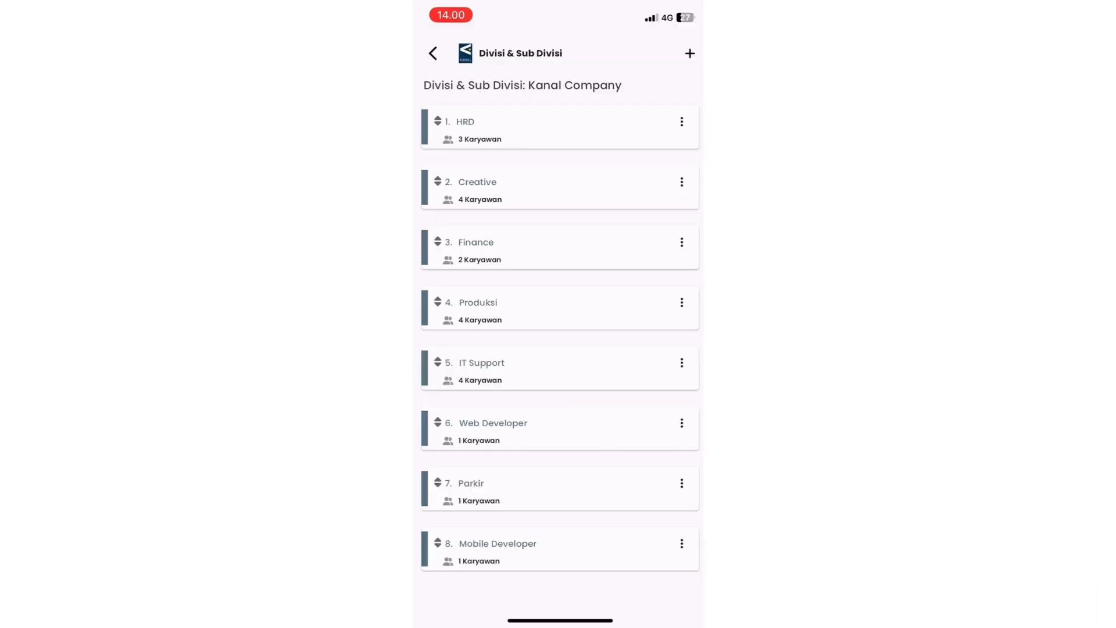
# Open the available actions for the Creative division in the mobile app.
pyautogui.click(682, 182)
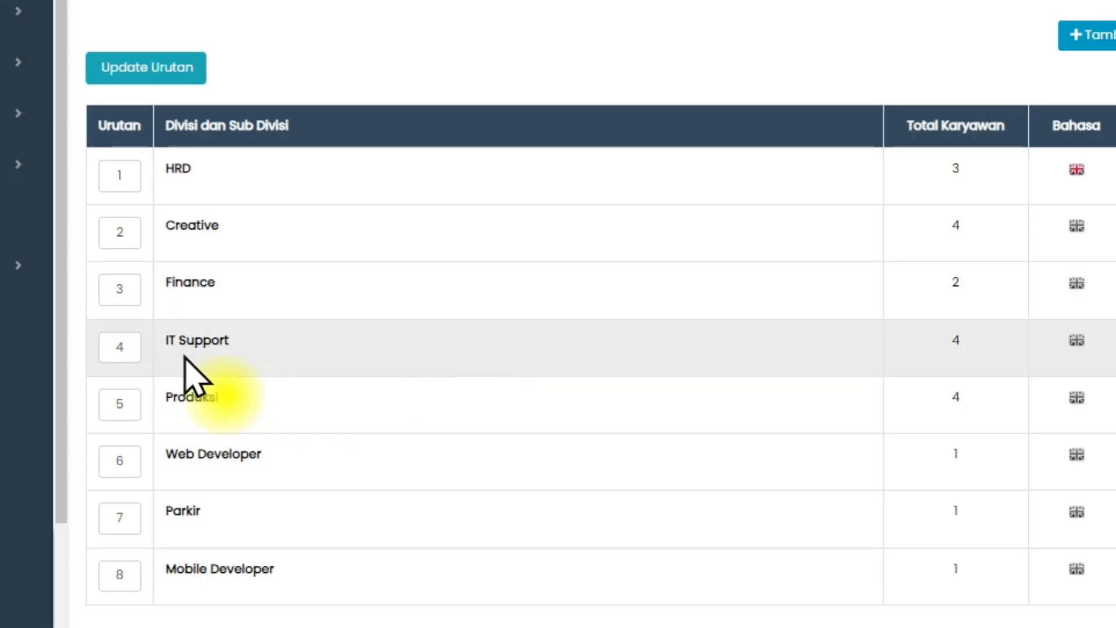
# Swap two divisions on the web by setting IT Support to order 5 and Produksi to order 4, and update the order.
pyautogui.doubleClick(218, 392)
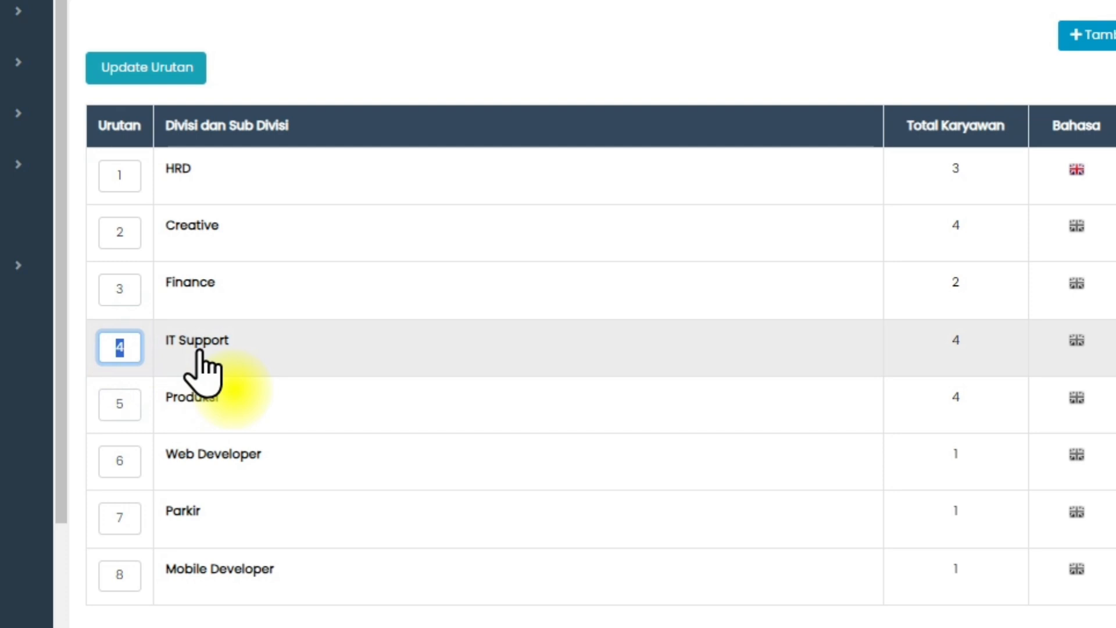
pyautogui.write('5')
pyautogui.doubleClick(114, 406)
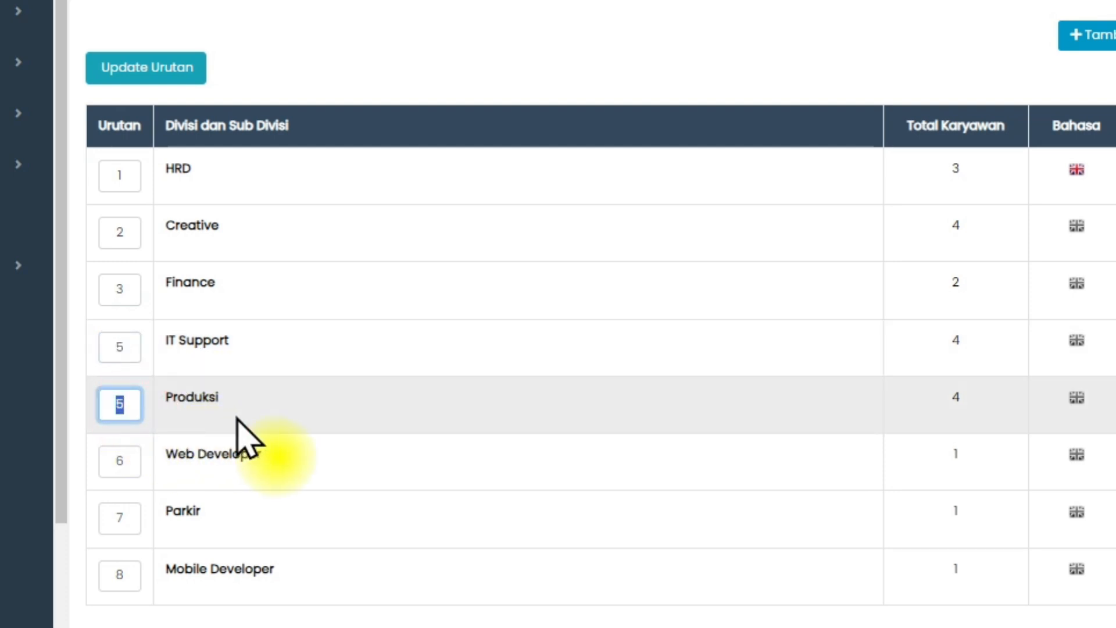
pyautogui.write('4')
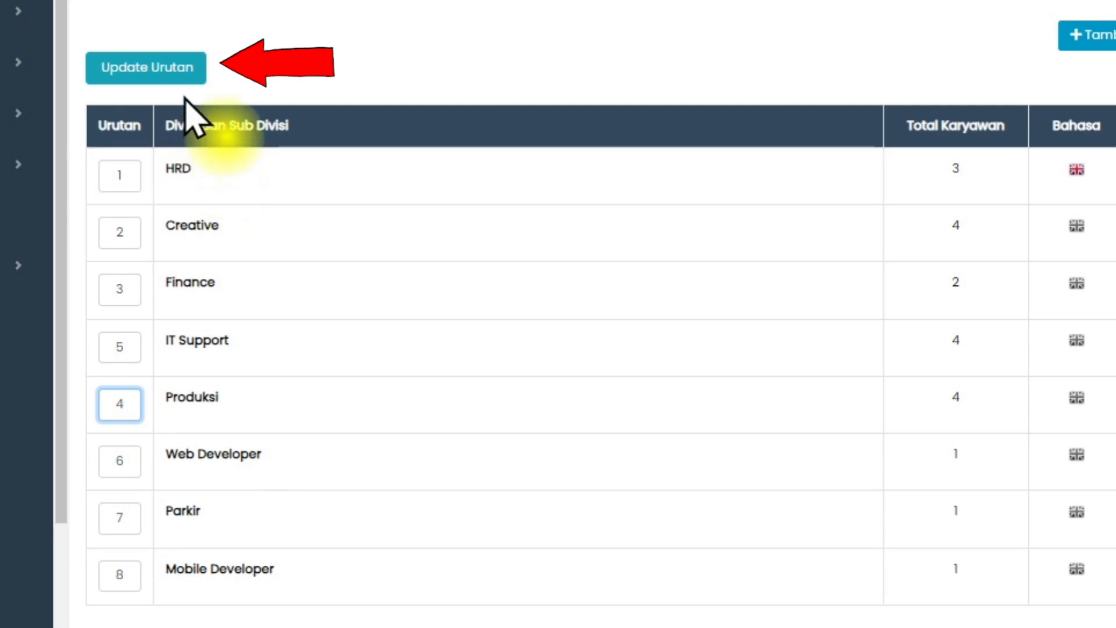
pyautogui.click(185, 73)
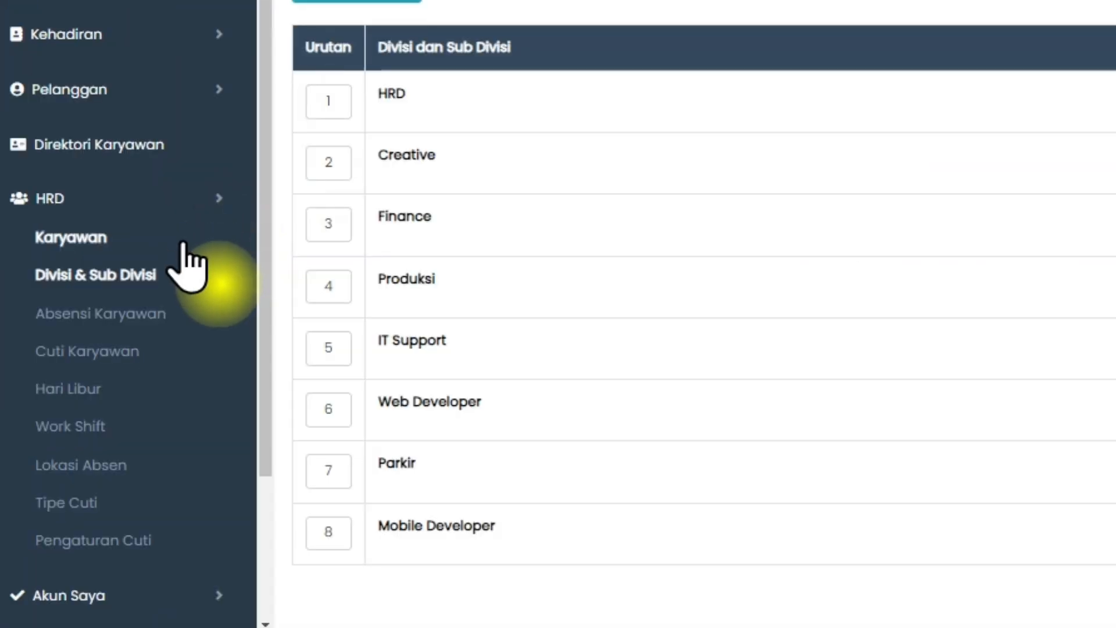
# Open the first employee's record for editing from the Karyawan list and review the assigned Divisi & Sub Divisi.
pyautogui.click(129, 356)
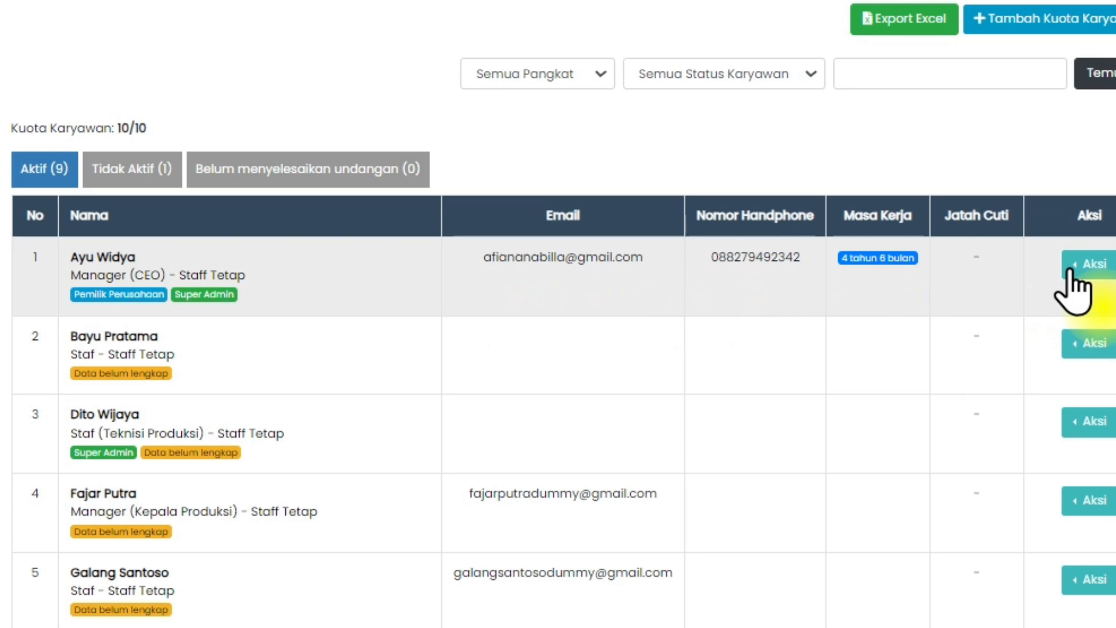
pyautogui.click(1072, 270)
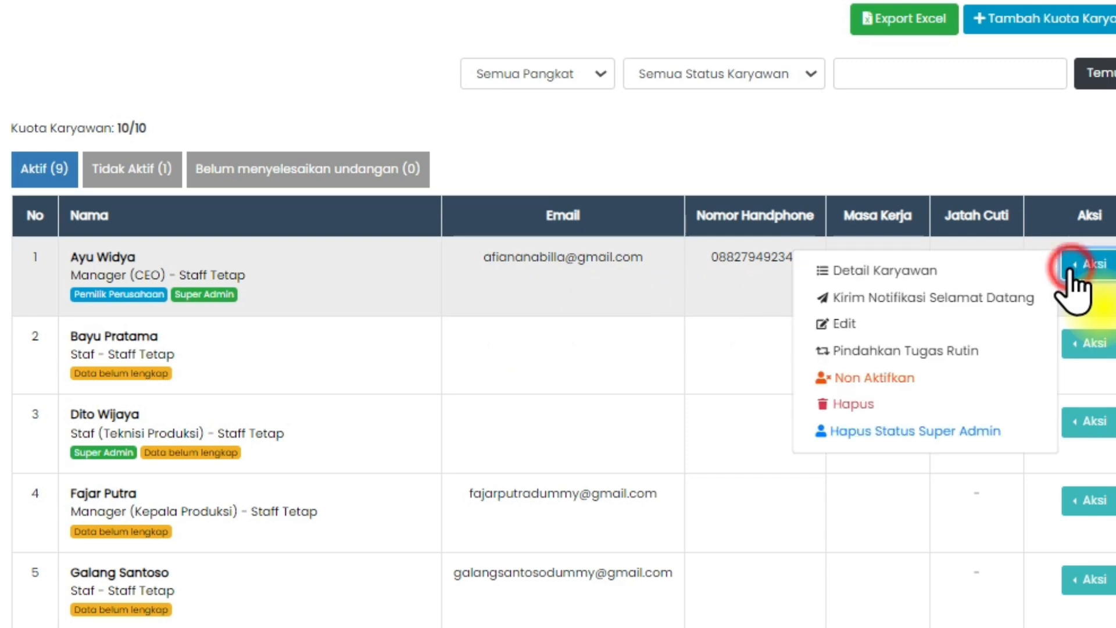
pyautogui.click(1027, 329)
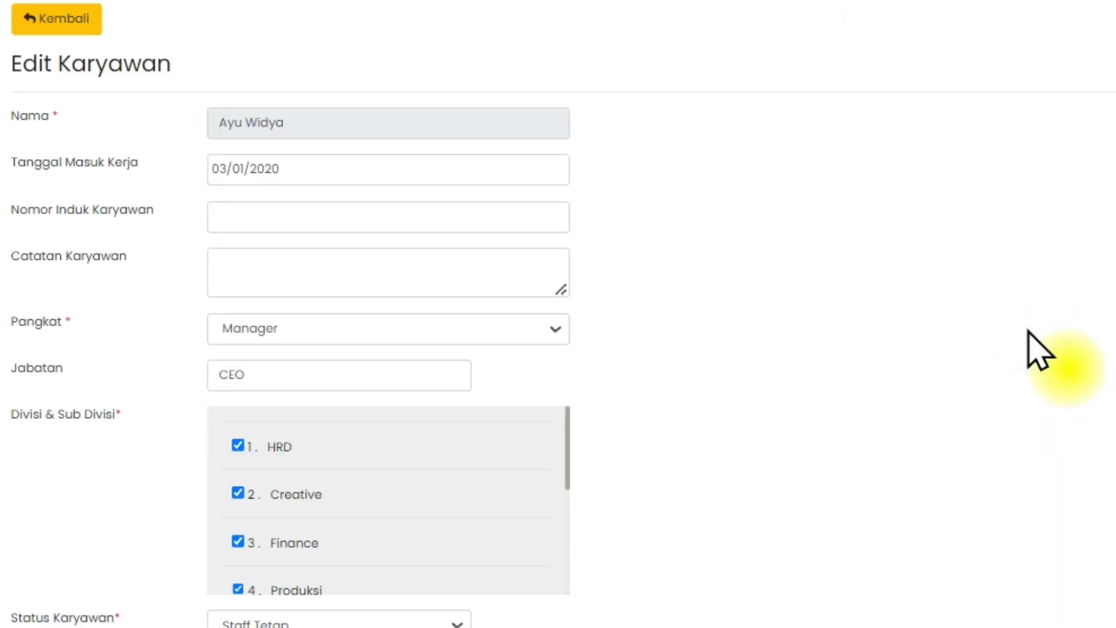
pyautogui.scroll(-4, 753, 414)
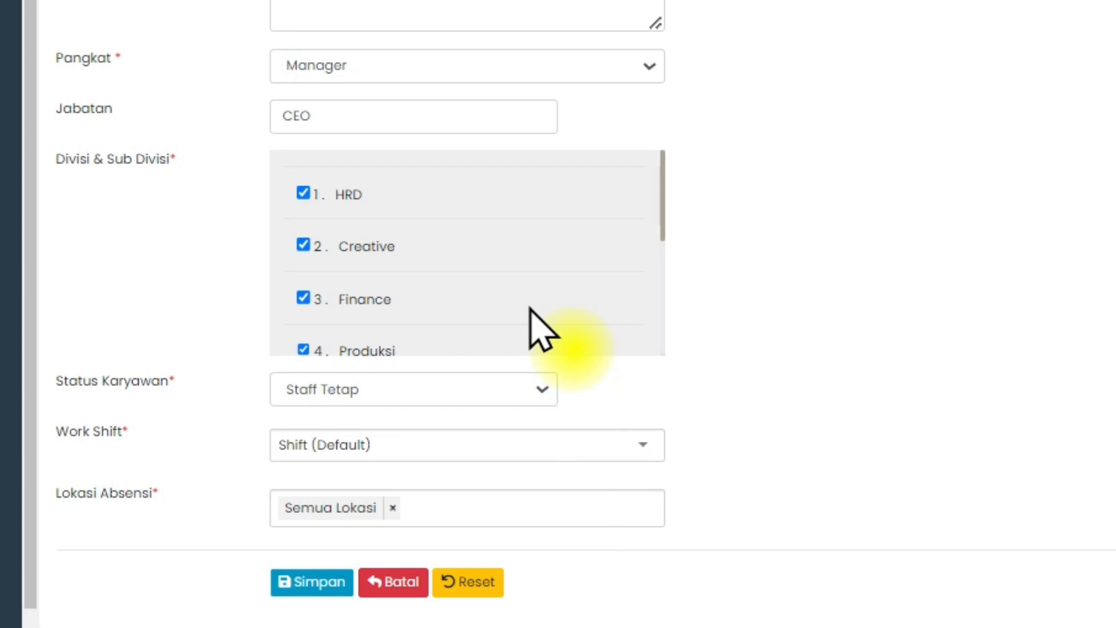
pyautogui.scroll(-3, 531, 311)
pyautogui.scroll(3, 531, 309)
pyautogui.scroll(-3, 531, 310)
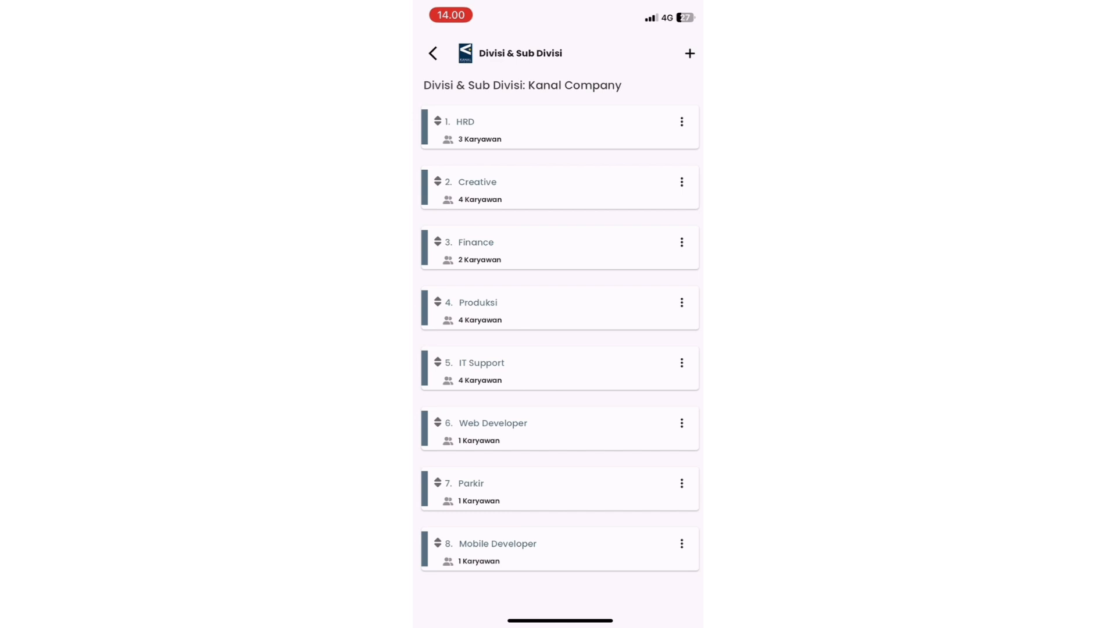
# Try to move the Finance division above Creative in the mobile division list.
pyautogui.moveTo(438, 242); pyautogui.dragTo(438, 182)
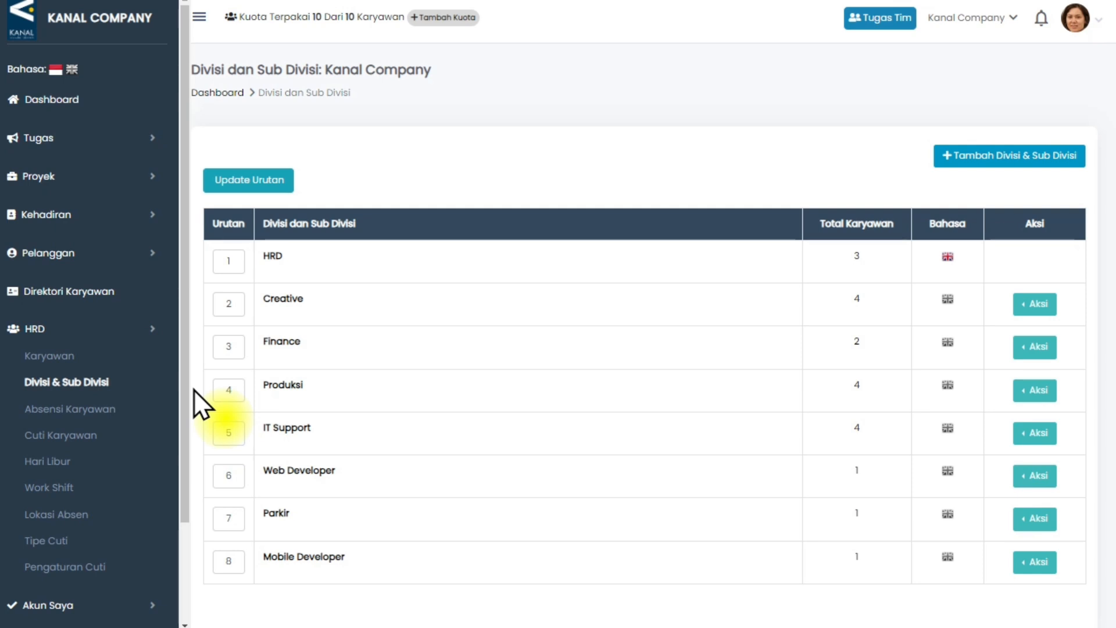
# Open the company's Hari Libur list on the web and through Pengaturan Perusahaan in the mobile app.
pyautogui.click(143, 464)
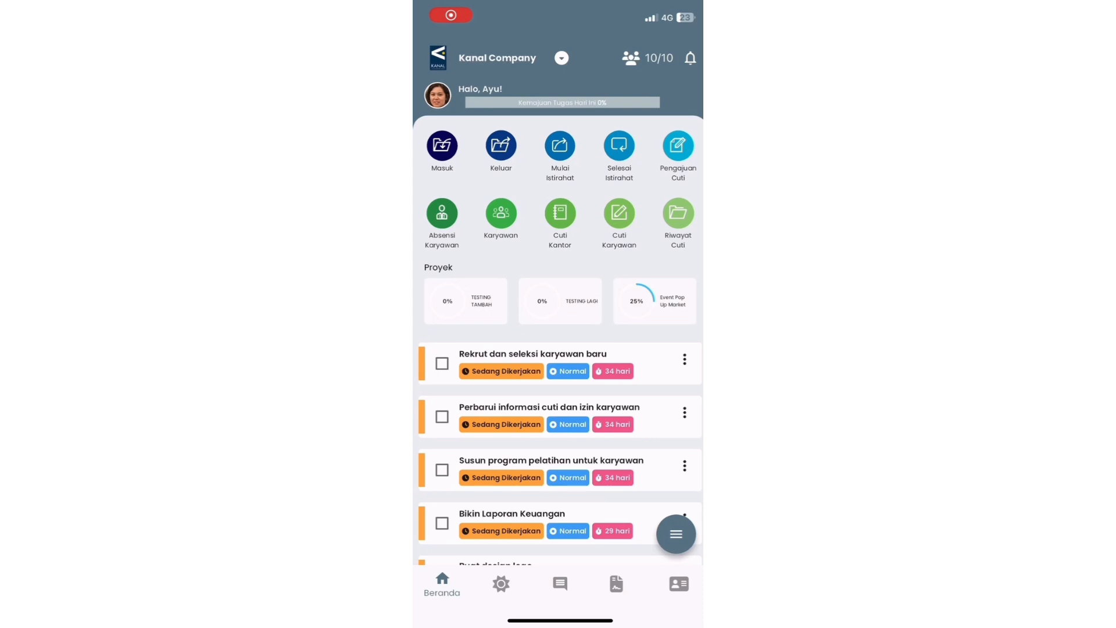
pyautogui.click(679, 584)
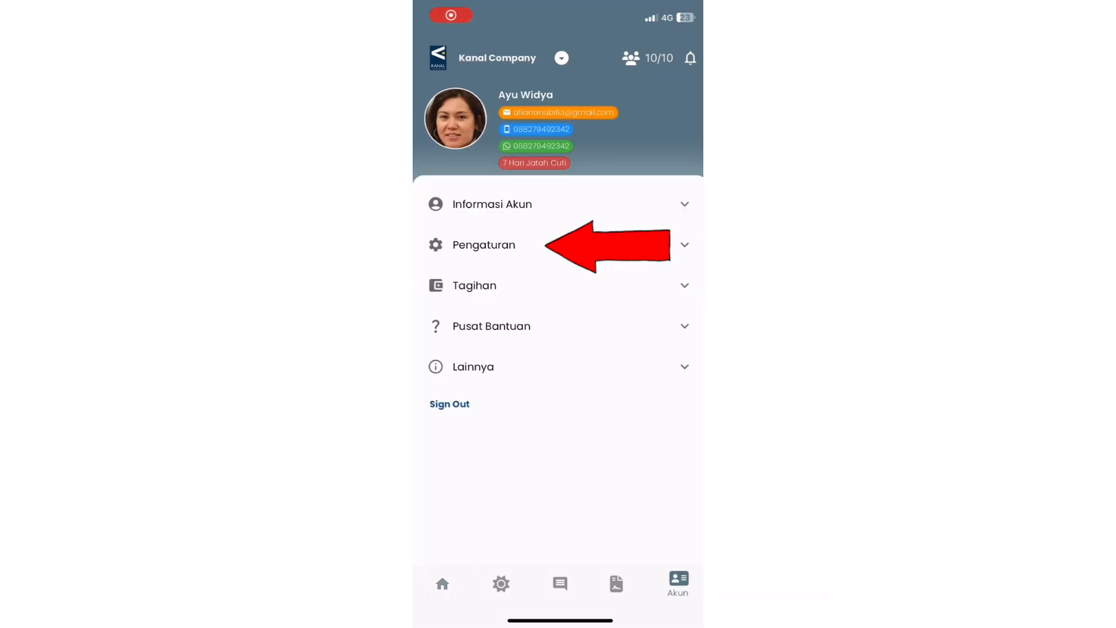
pyautogui.click(484, 245)
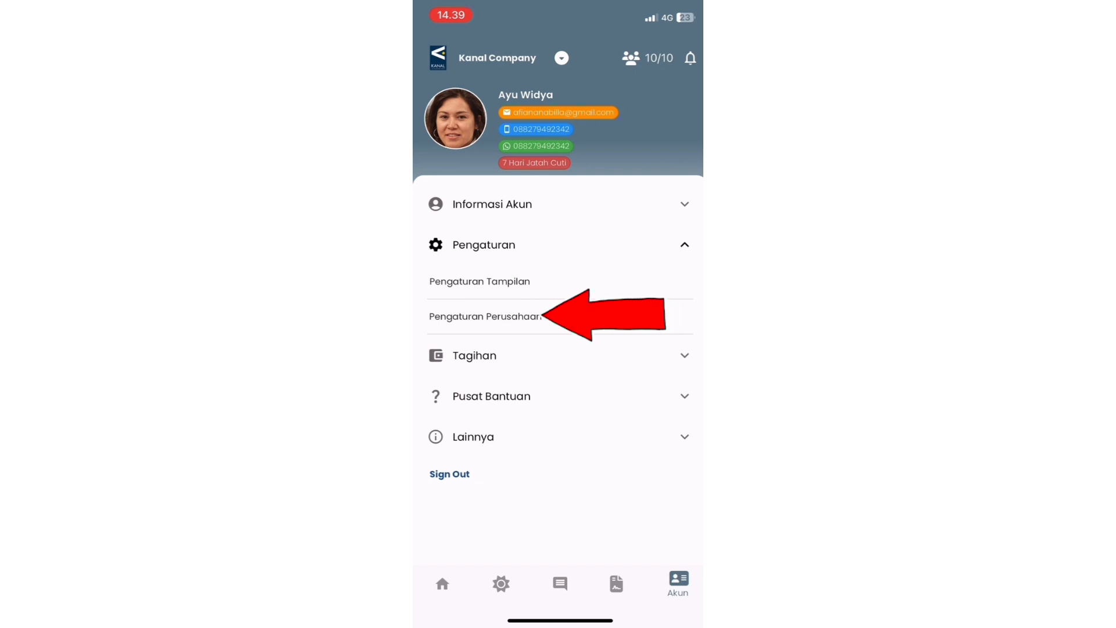
pyautogui.click(486, 316)
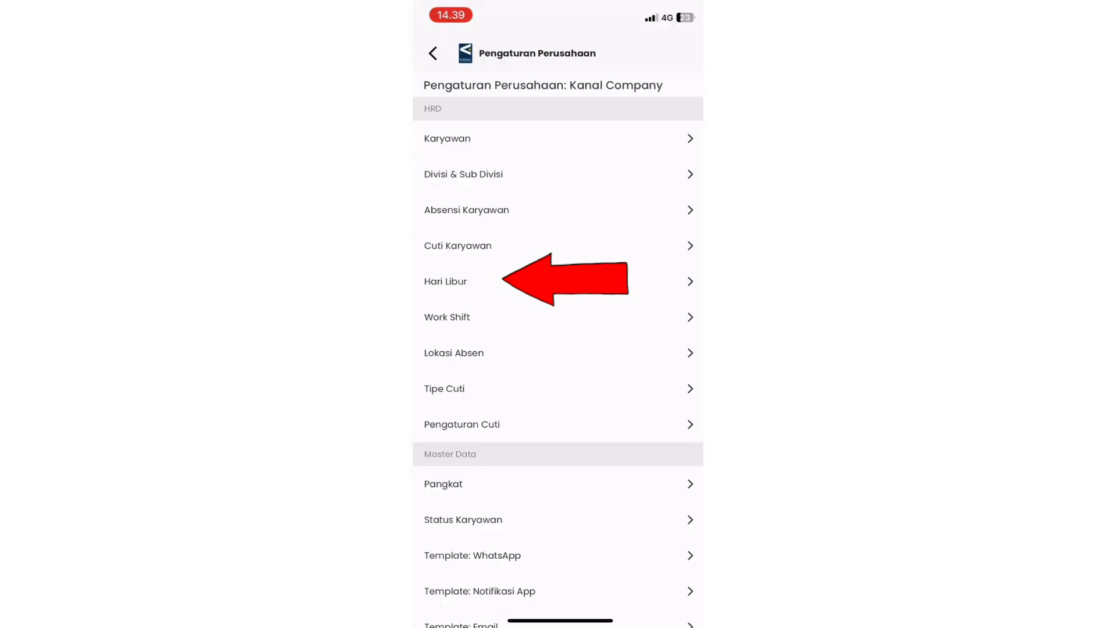
pyautogui.click(446, 282)
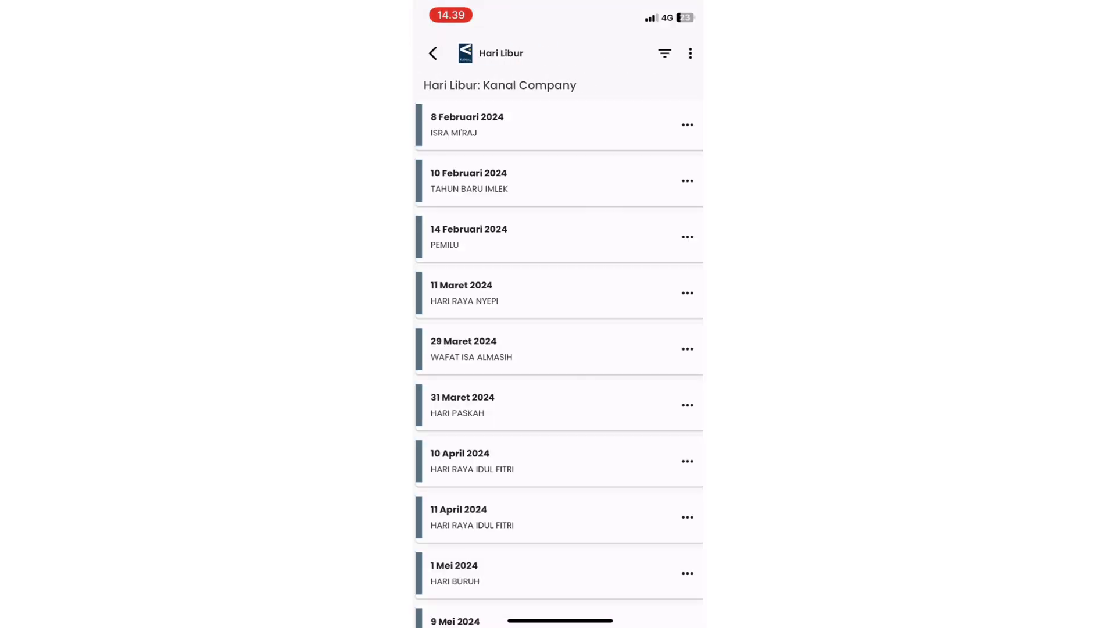
# Open Hari Libur Tahun 2024 and add all its dates as holidays for all owned companies, confirming the addition.
pyautogui.click(691, 53)
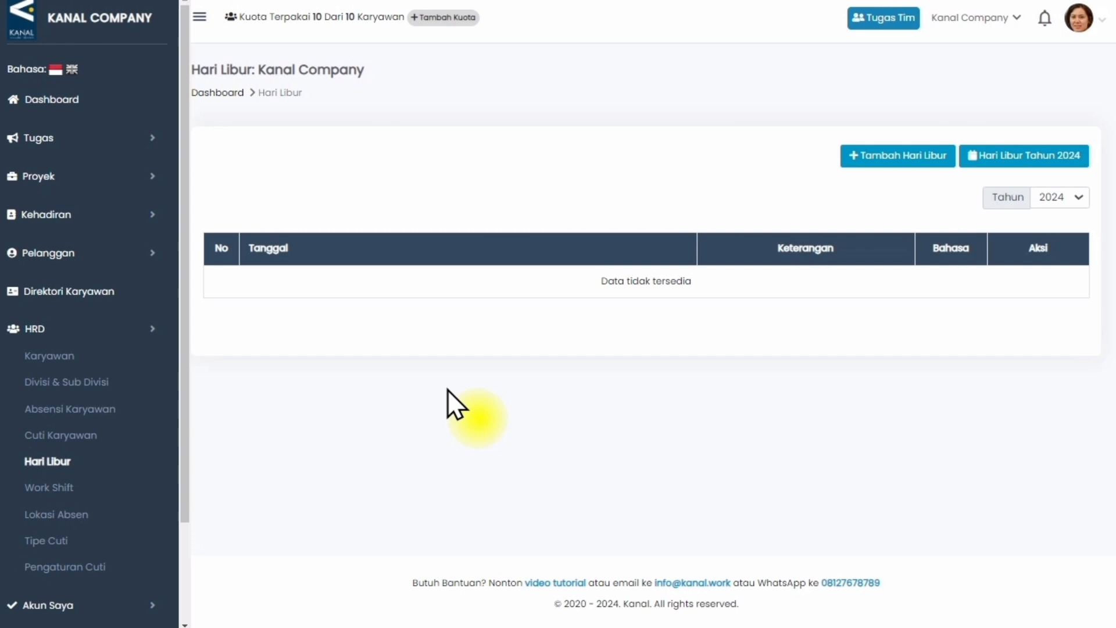
pyautogui.click(1007, 155)
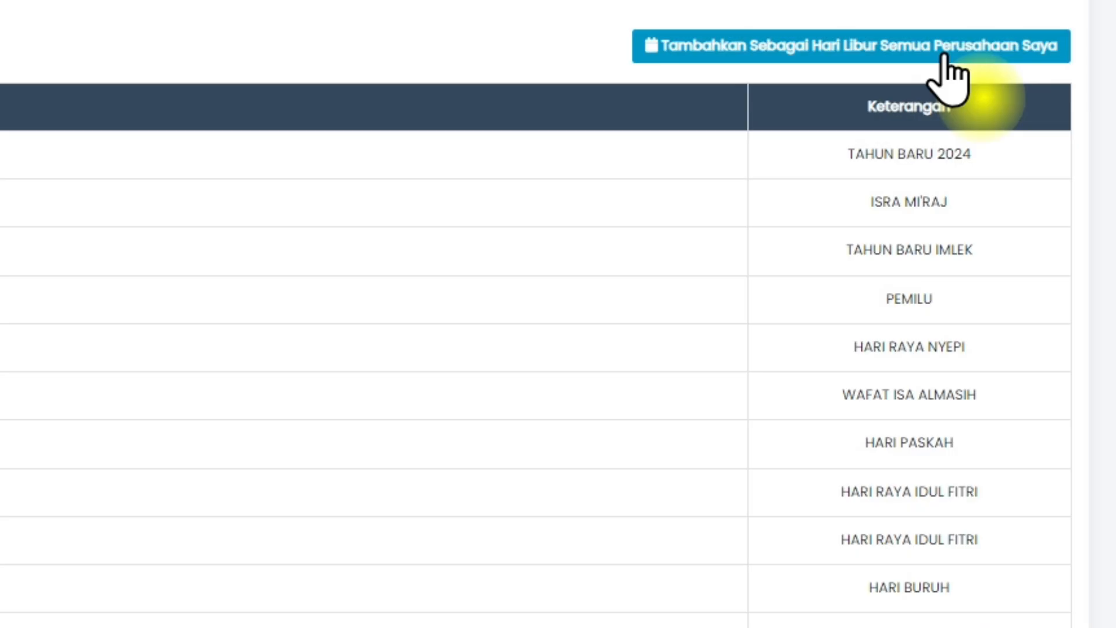
pyautogui.click(945, 53)
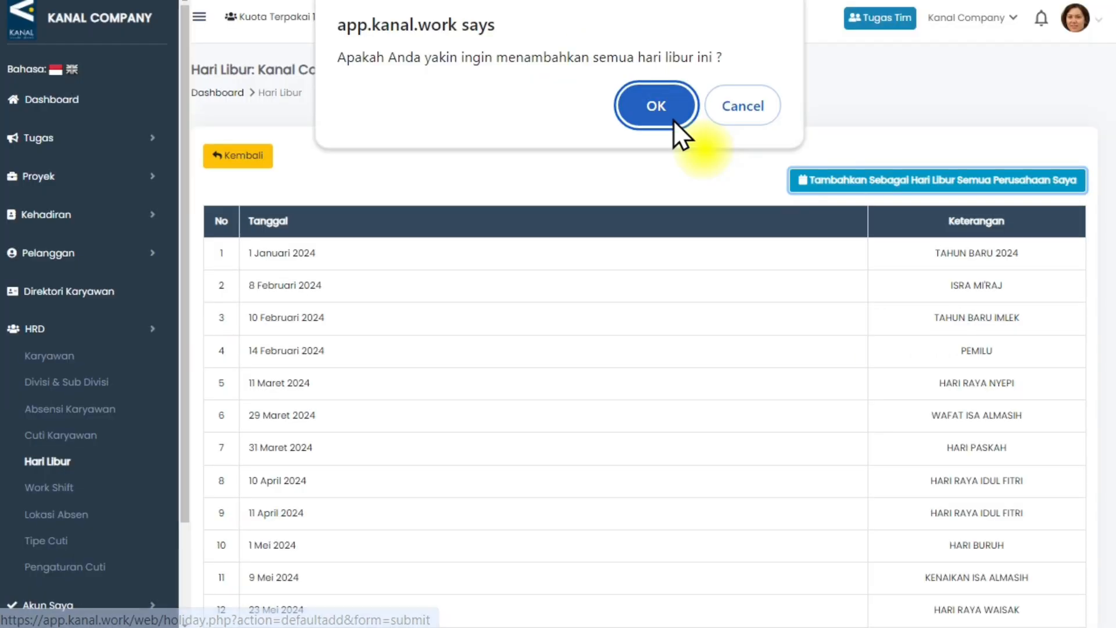
pyautogui.click(674, 120)
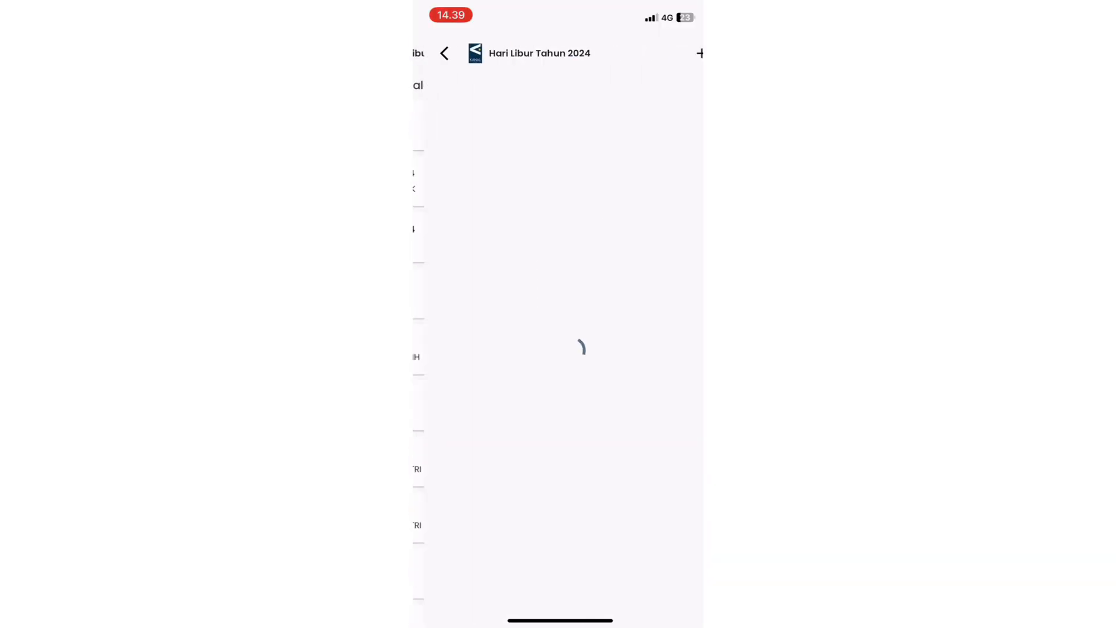
pyautogui.click(691, 53)
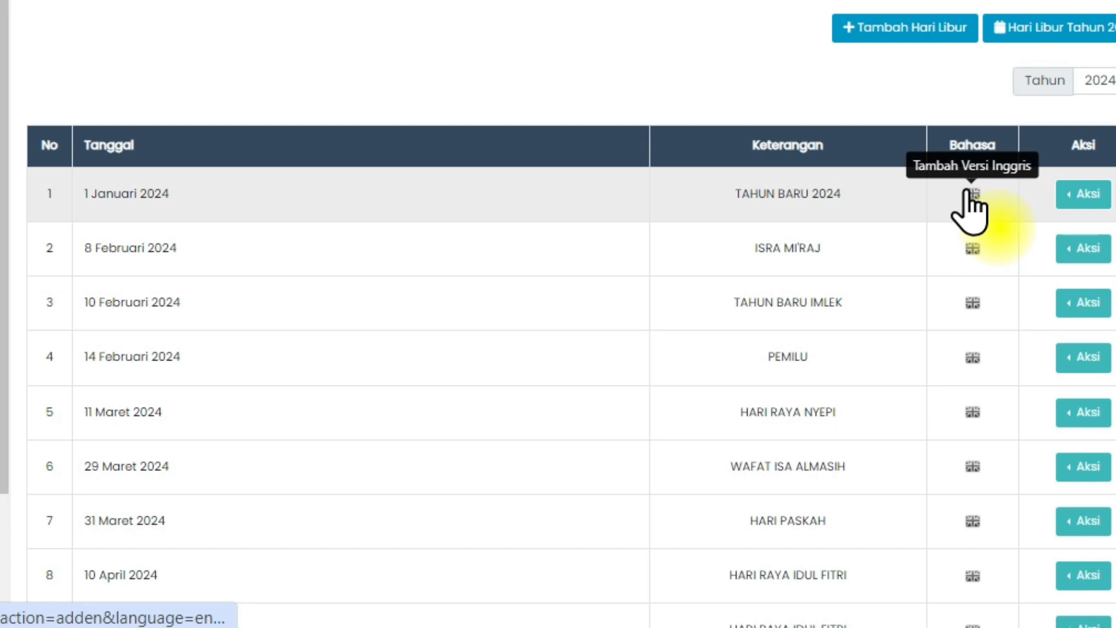
# Open the English-version form and the edit form for the TAHUN BARU 2024 holiday.
pyautogui.click(971, 193)
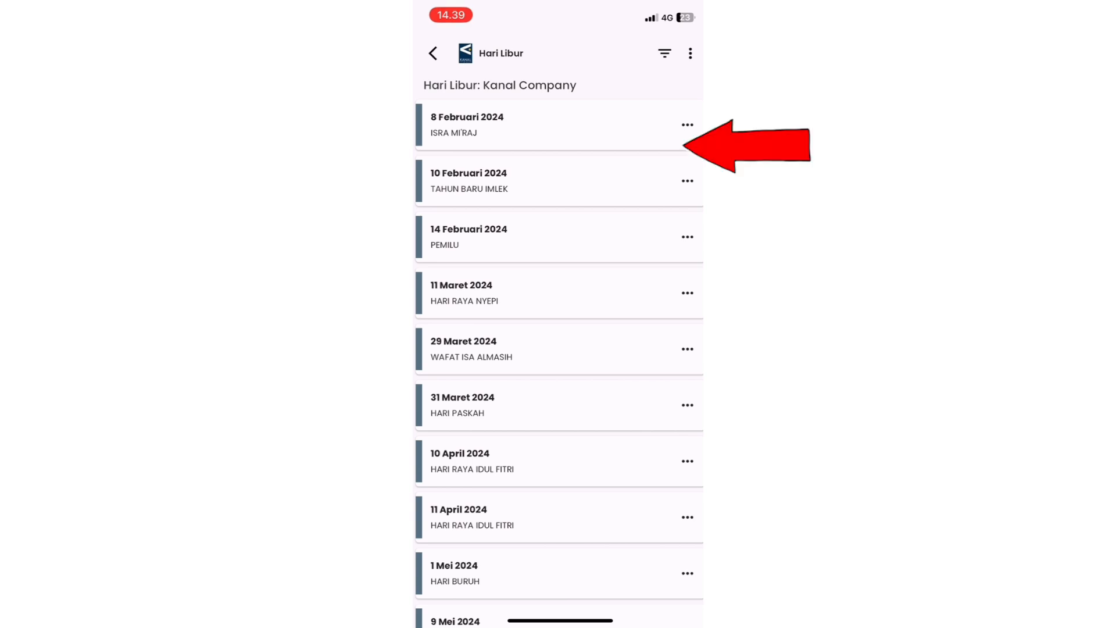
pyautogui.click(688, 125)
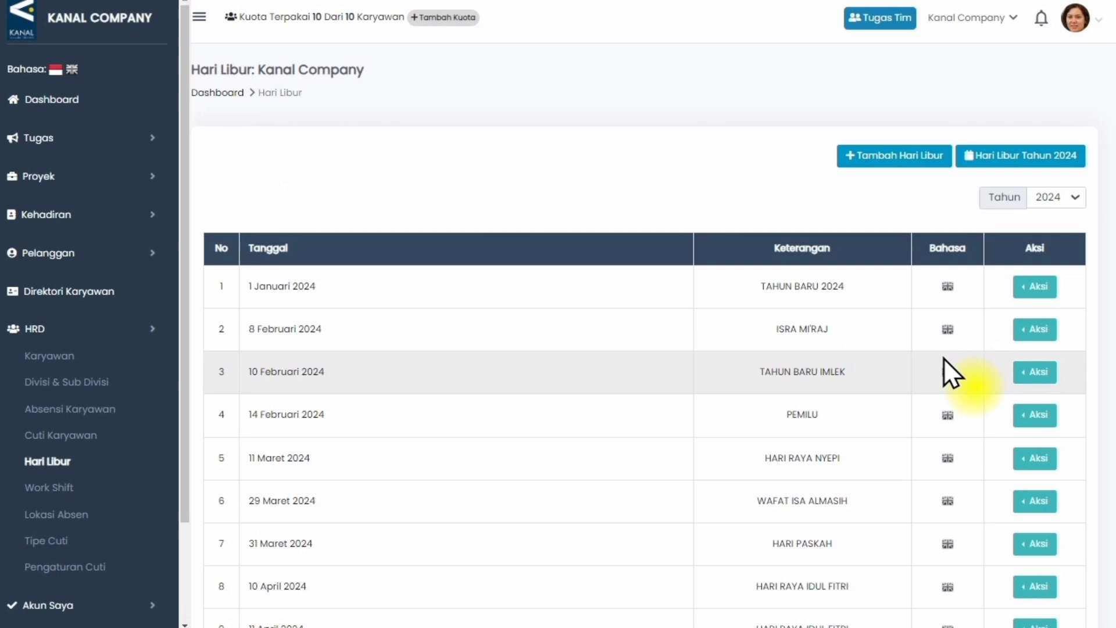
pyautogui.click(1033, 287)
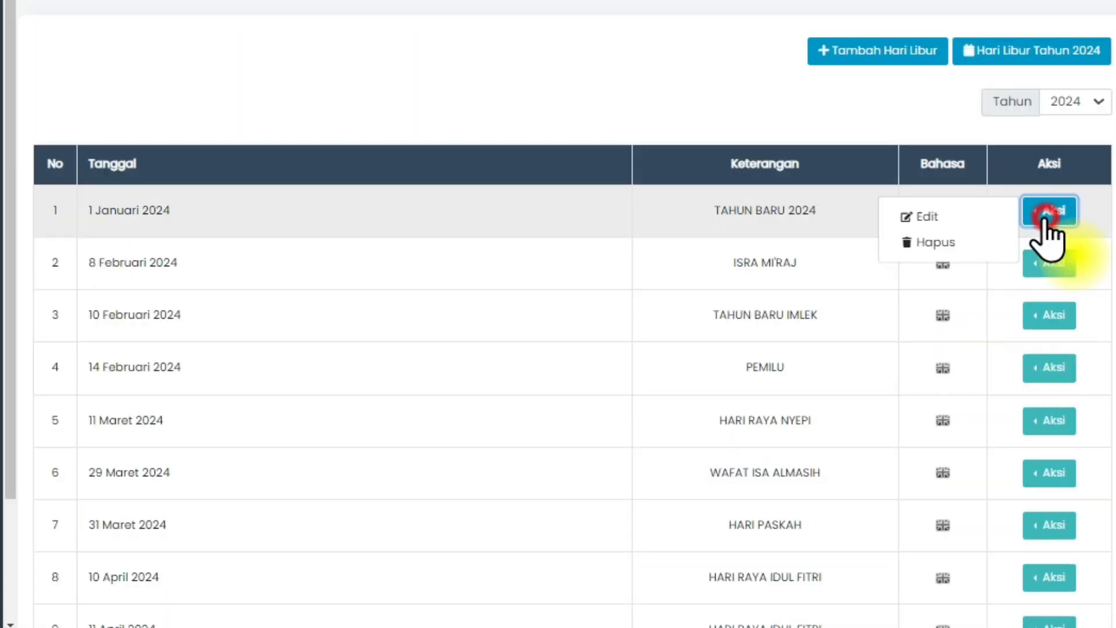
pyautogui.click(1007, 289)
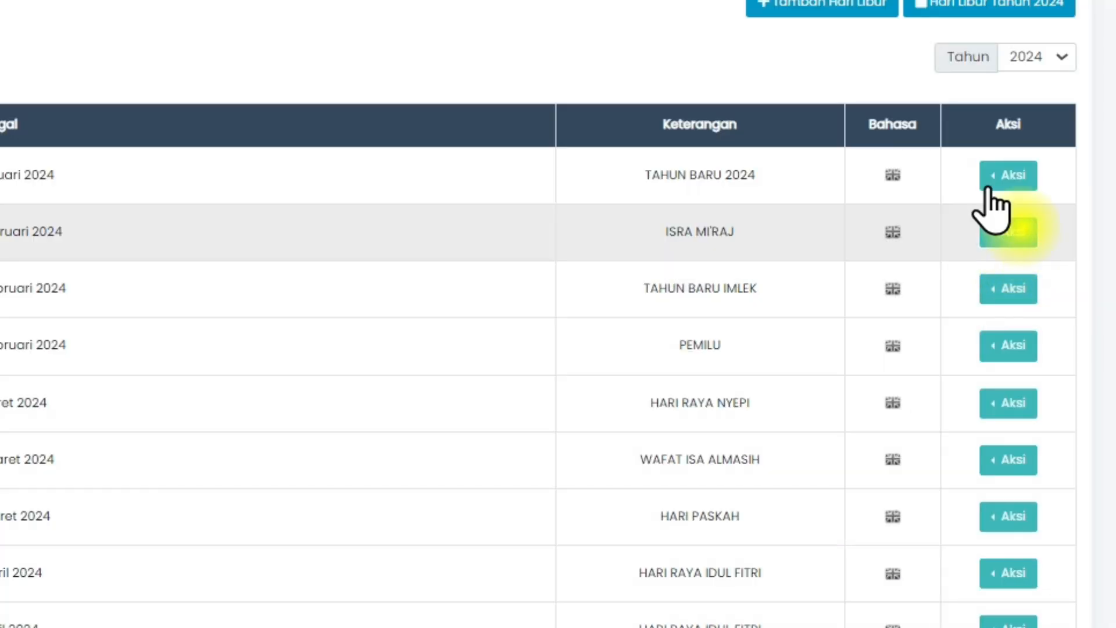
# Delete the TAHUN BARU 2024 holiday on the web and open the actions for ISRA MI'RAJ on mobile.
pyautogui.click(1022, 290)
pyautogui.click(996, 308)
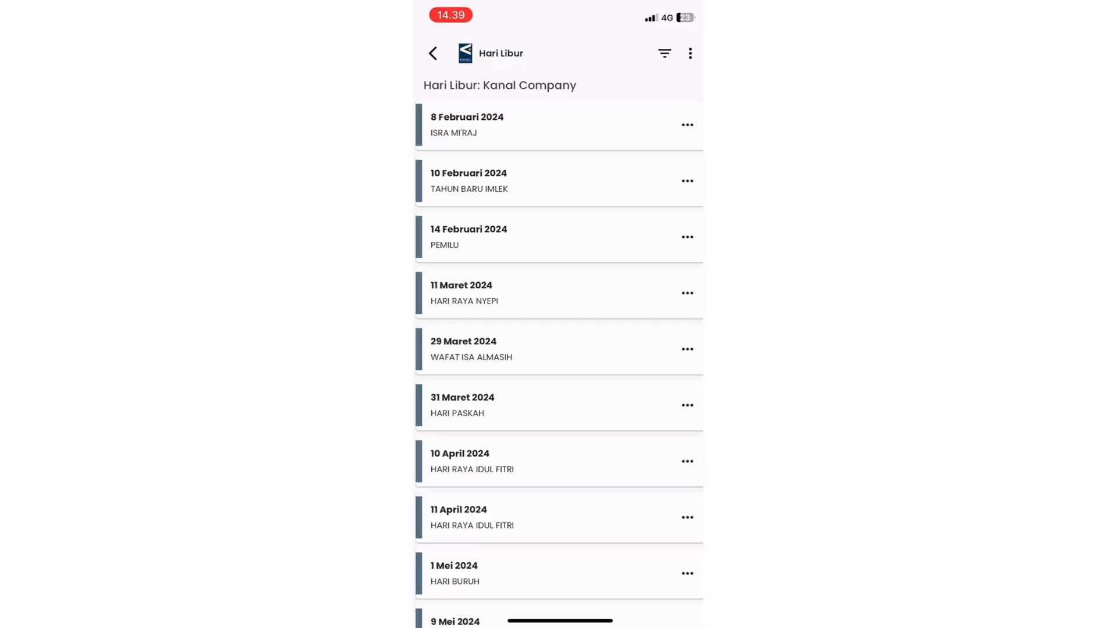
pyautogui.click(687, 125)
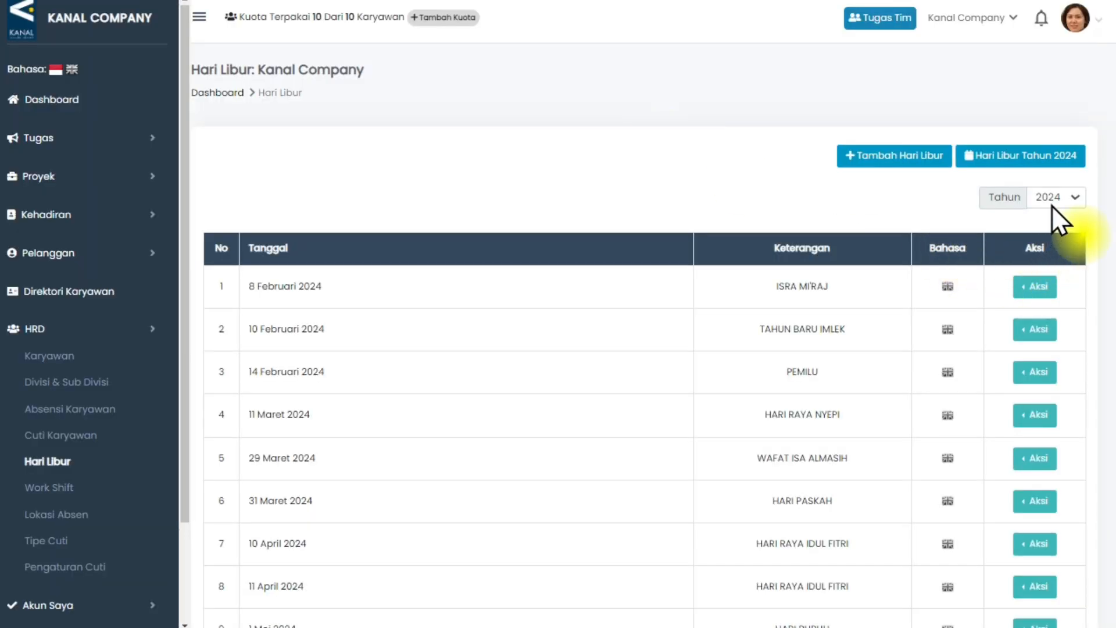
# Look through the years available in the holiday list's Tahun filter and keep 2024.
pyautogui.click(1056, 194)
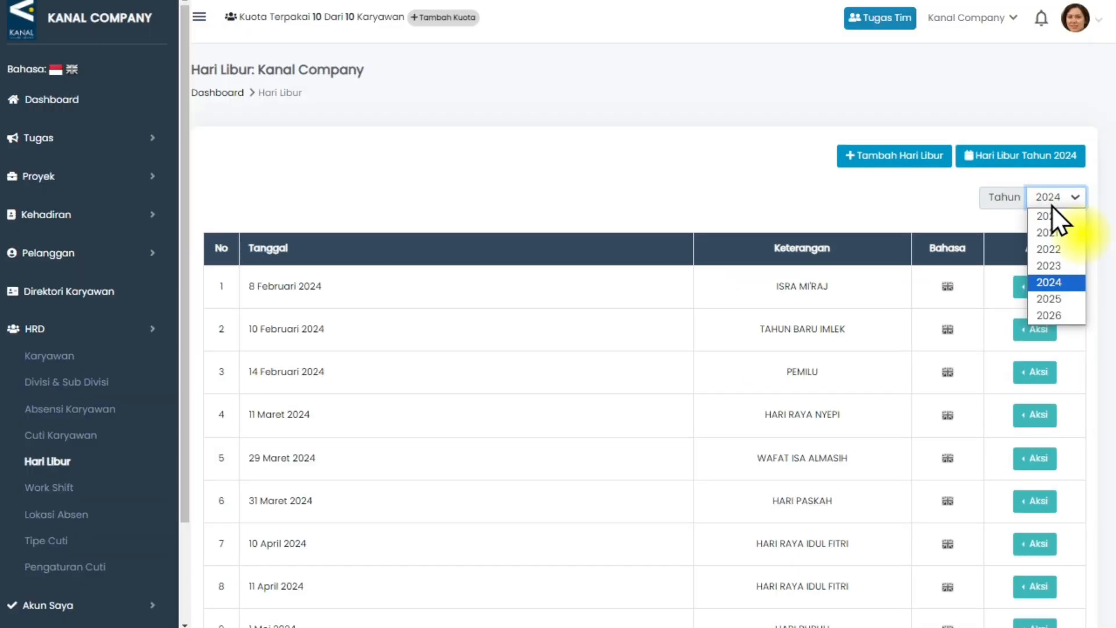
pyautogui.click(929, 172)
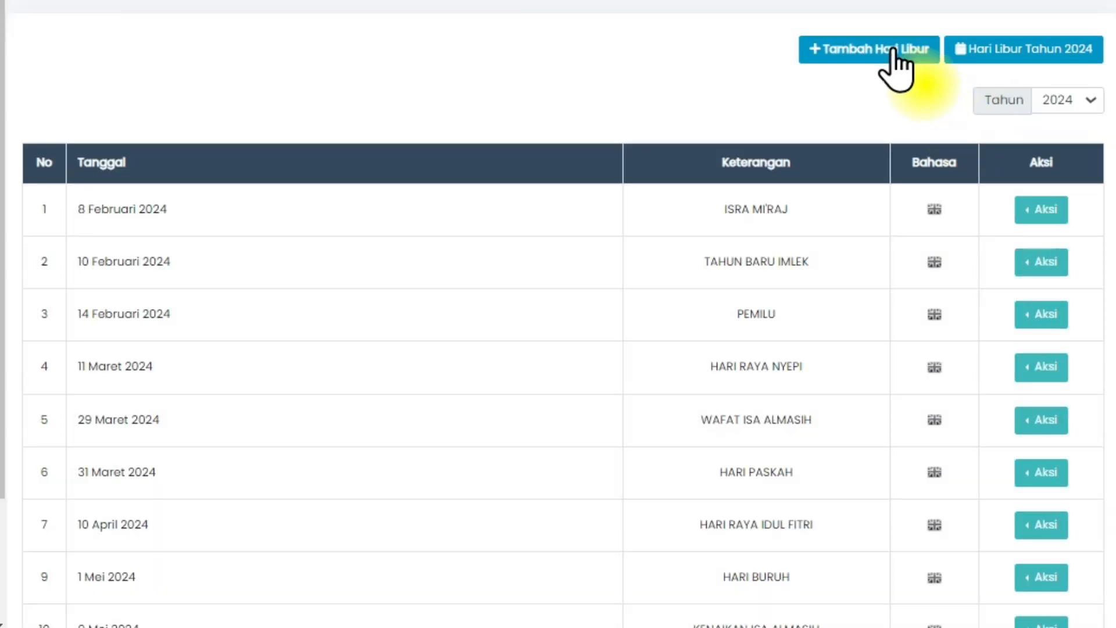
# Add a holiday dated 11/04/2024 with the description HARI RAYA IDUL FITRI and save it.
pyautogui.click(911, 156)
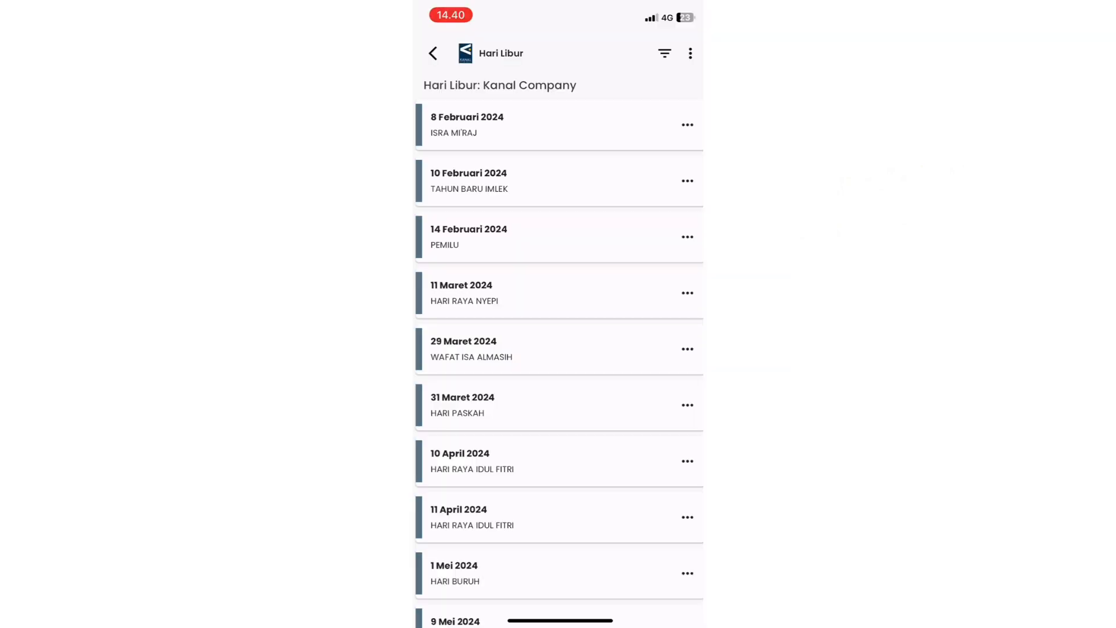
pyautogui.click(690, 53)
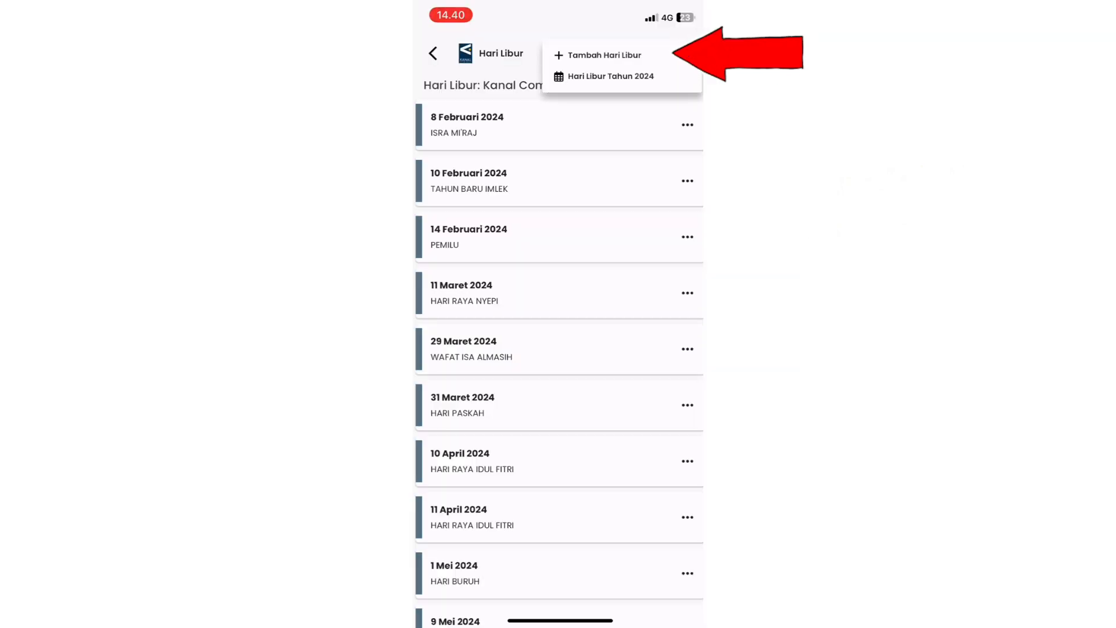
pyautogui.click(605, 55)
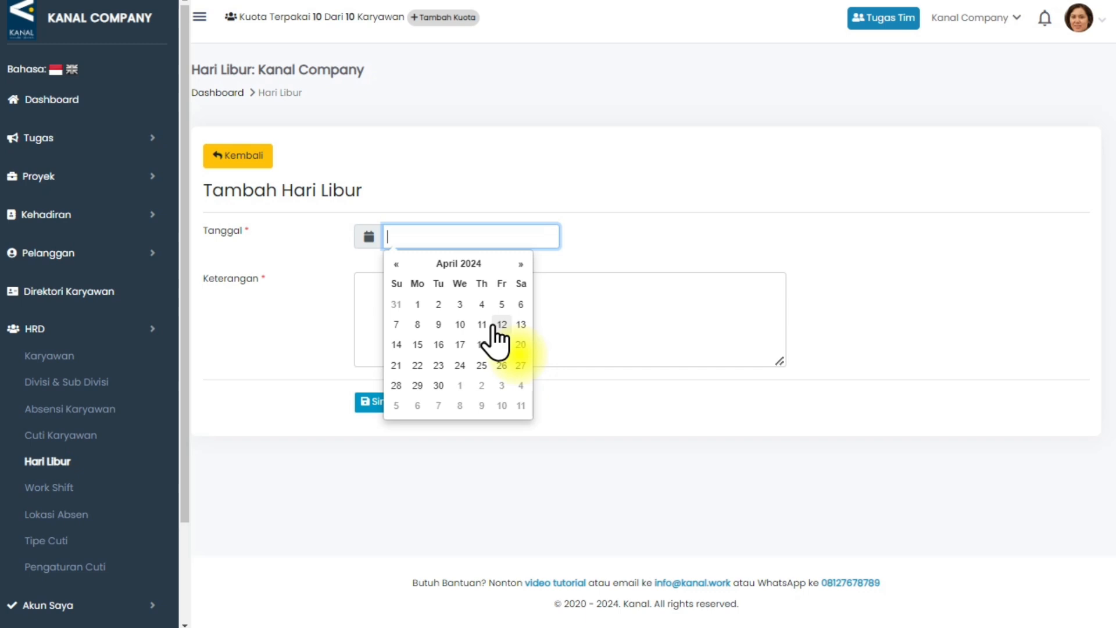
pyautogui.click(486, 324)
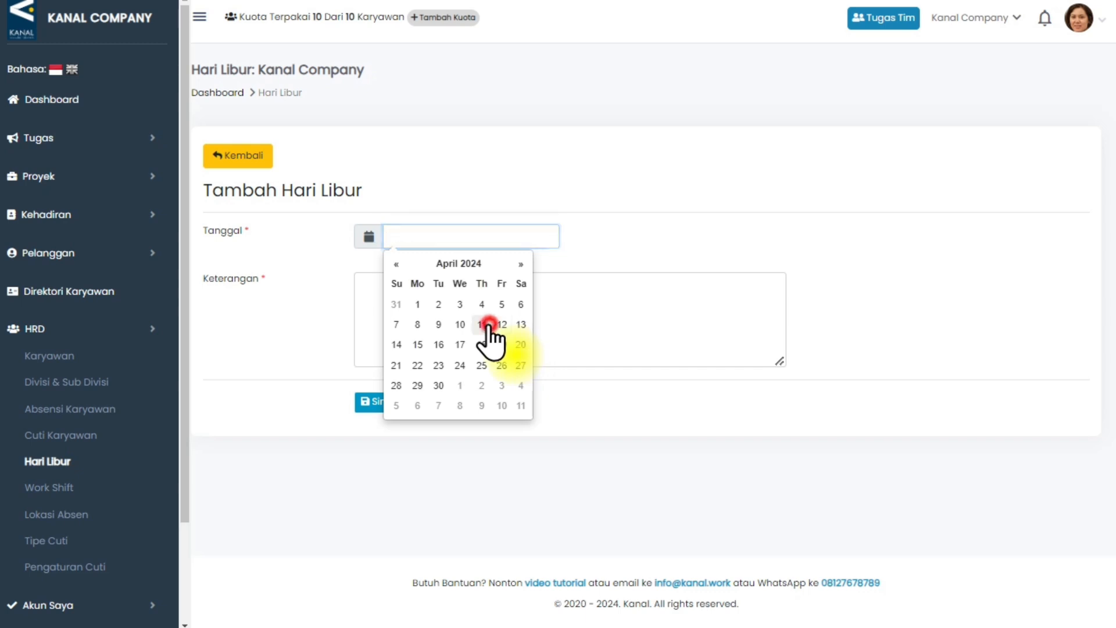
pyautogui.click(567, 319)
pyautogui.write('HARI RAYA IDUL FITRI')
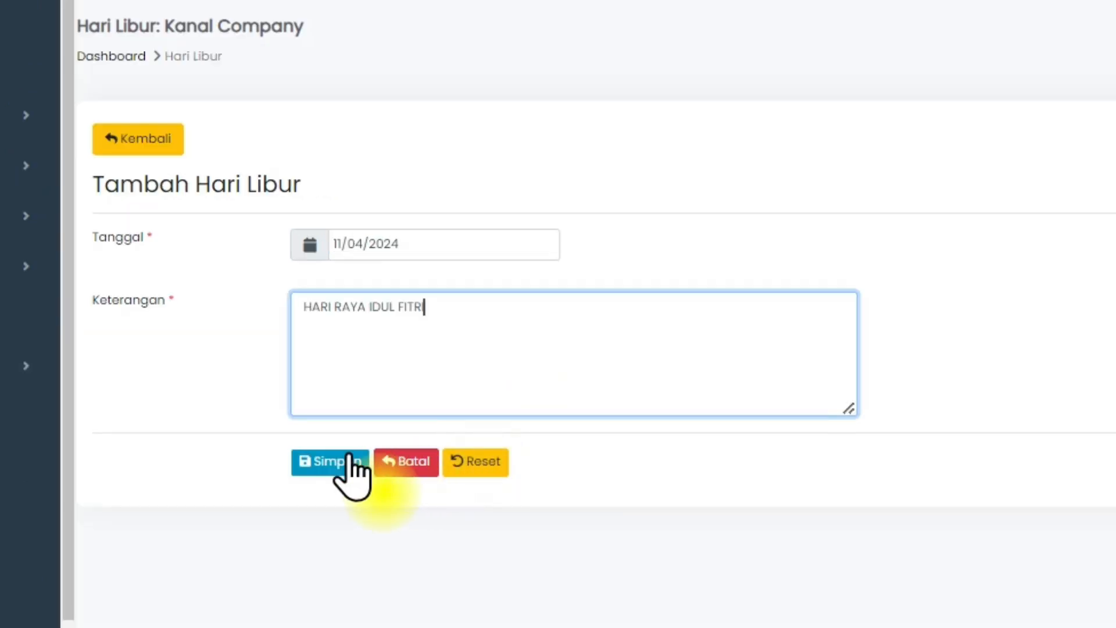
pyautogui.click(350, 457)
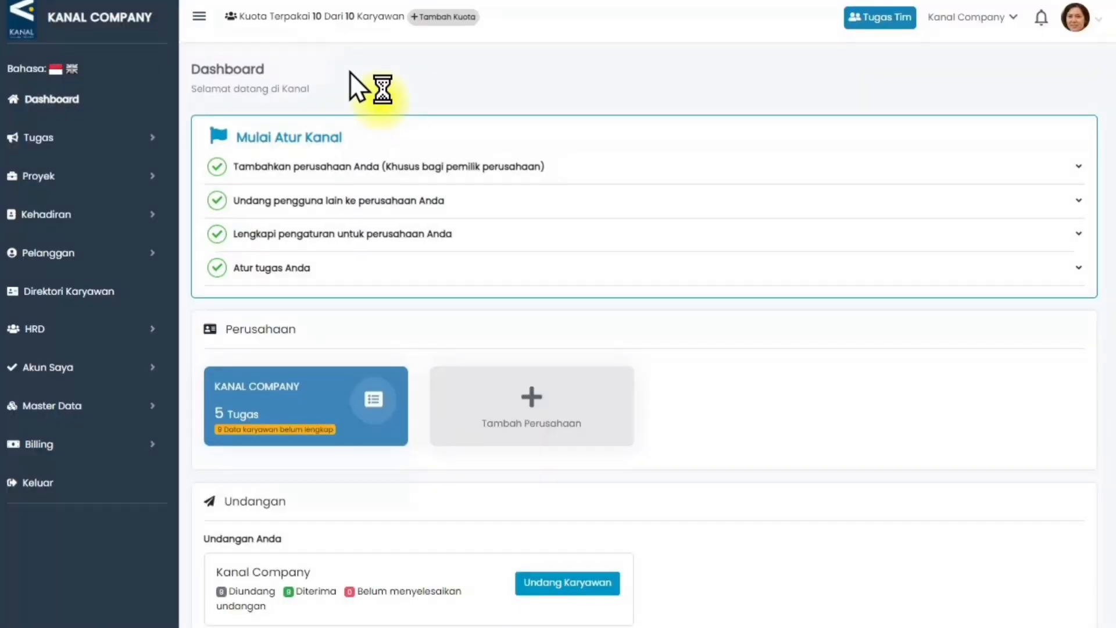
# Open the company's Work Shift settings under HRD on the web and in the mobile app.
pyautogui.click(158, 333)
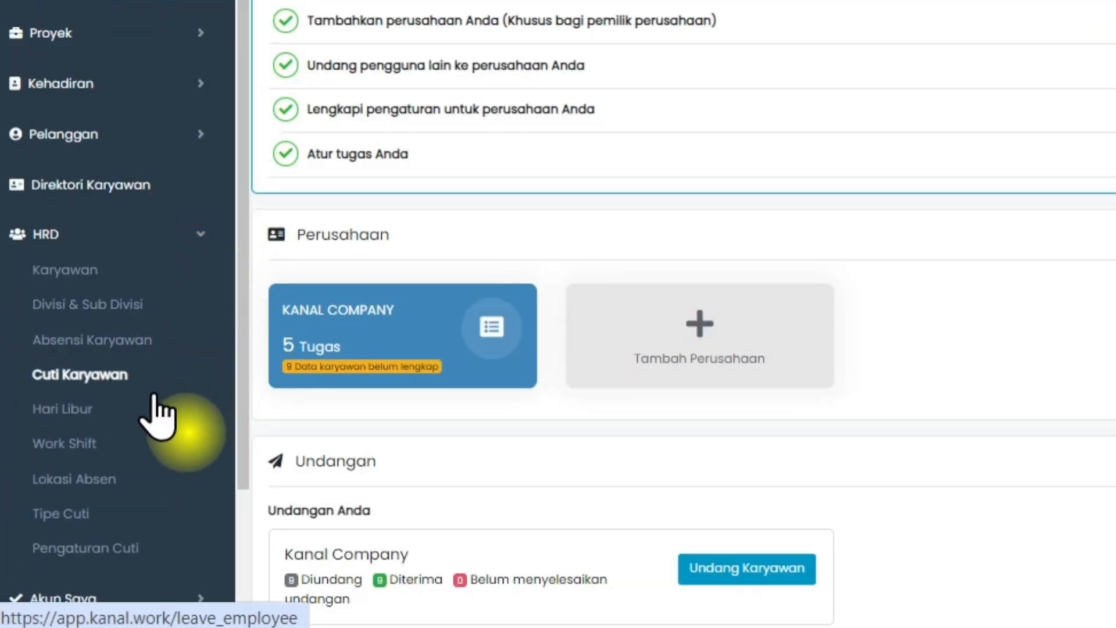
pyautogui.click(138, 440)
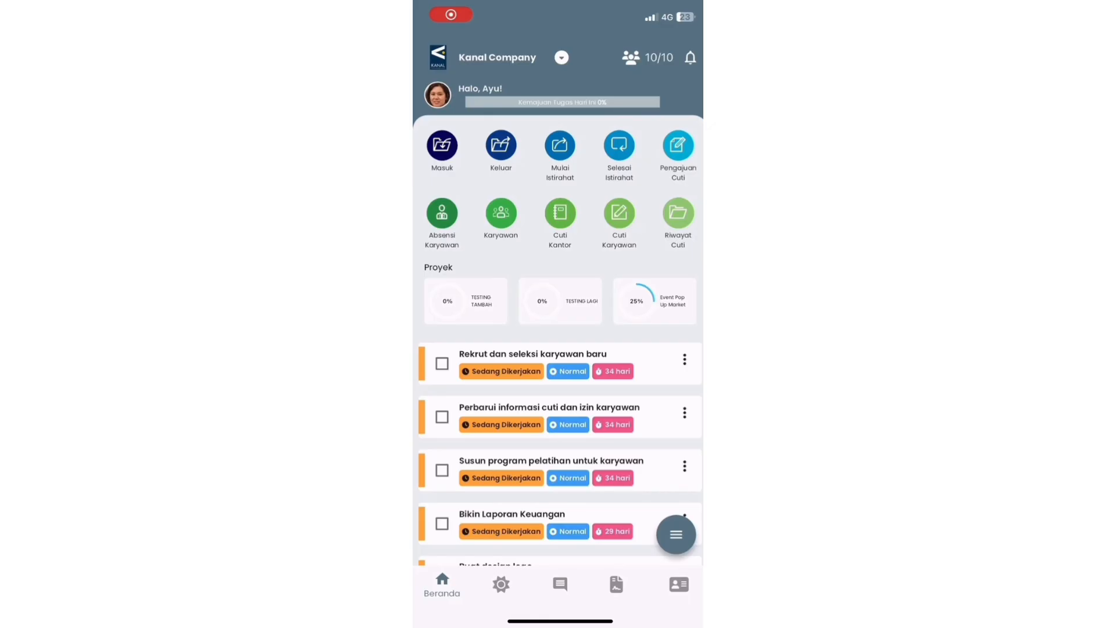
pyautogui.click(679, 584)
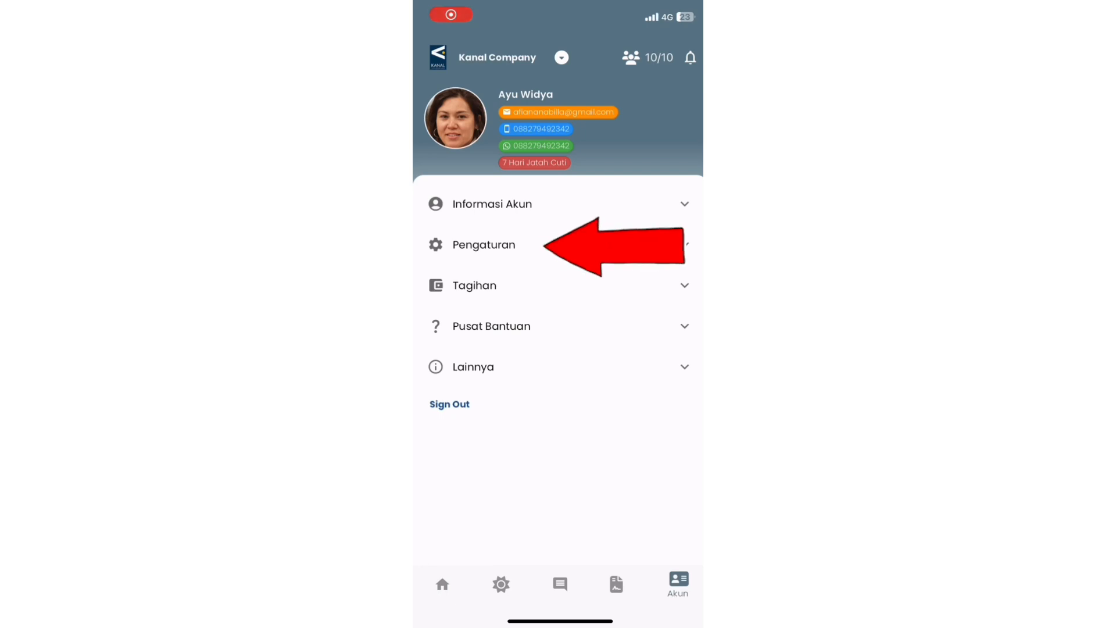
pyautogui.click(484, 244)
pyautogui.click(487, 317)
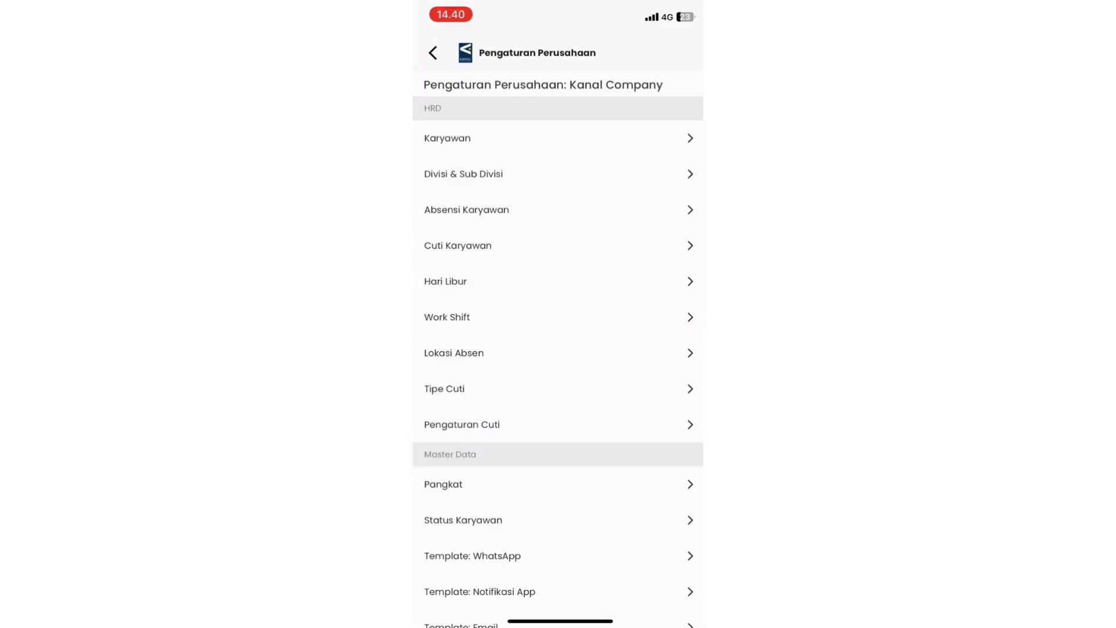
pyautogui.click(447, 317)
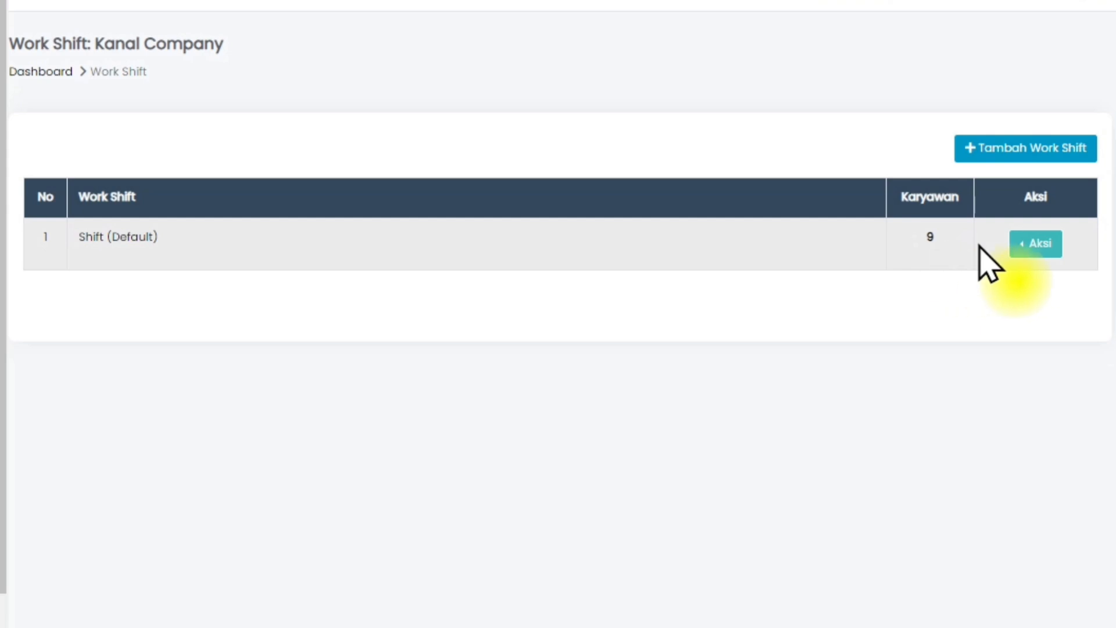
# Open the edit form for Shift (Default) on the web and show that shift's actions on mobile.
pyautogui.click(1020, 246)
pyautogui.click(1000, 235)
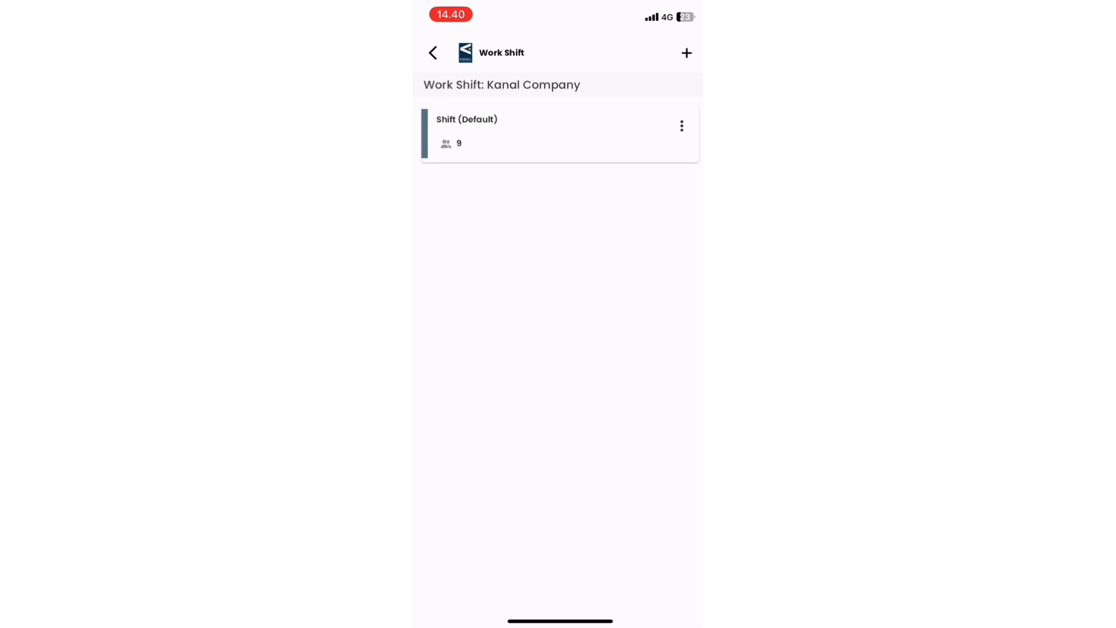
pyautogui.click(682, 125)
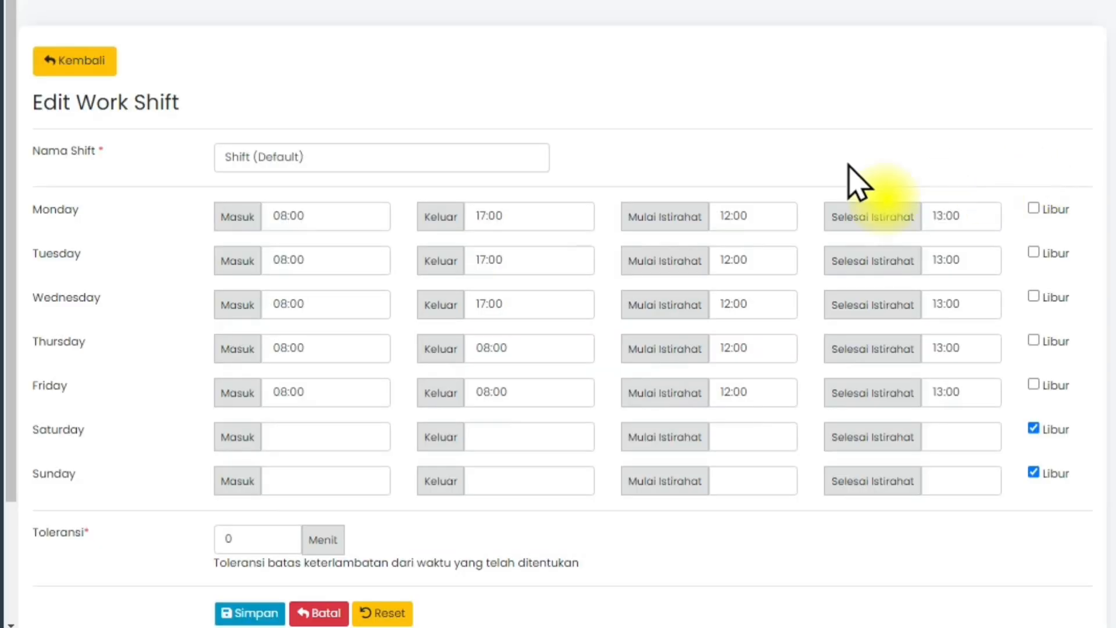
pyautogui.click(472, 168)
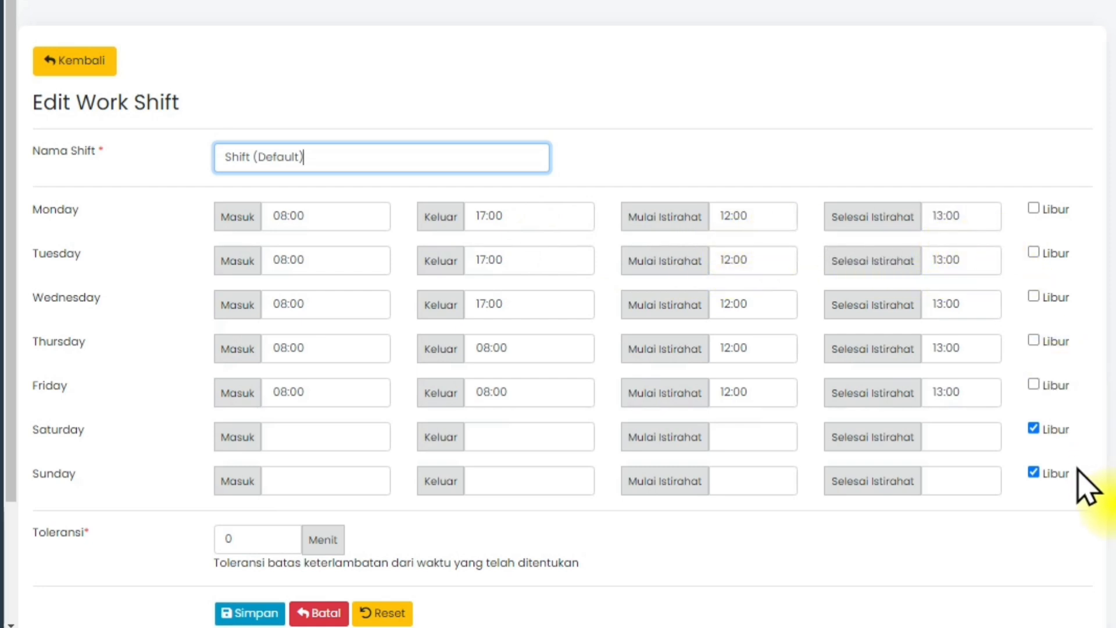
# Set the lateness tolerance of Shift (Default) to 10 minutes and save the work shift.
pyautogui.click(262, 543)
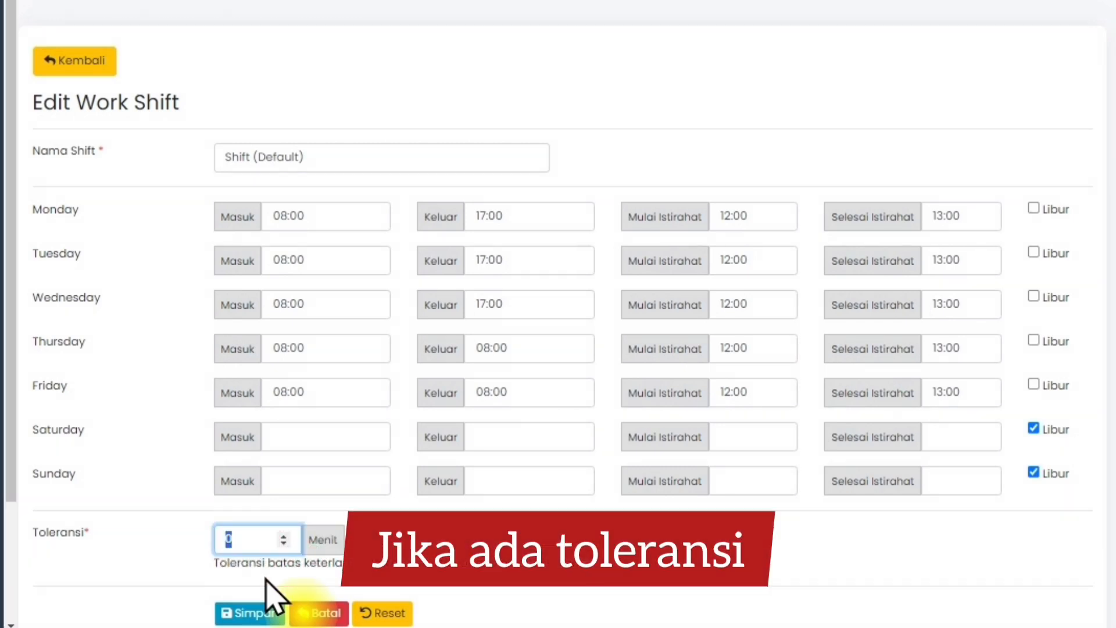
pyautogui.write('10')
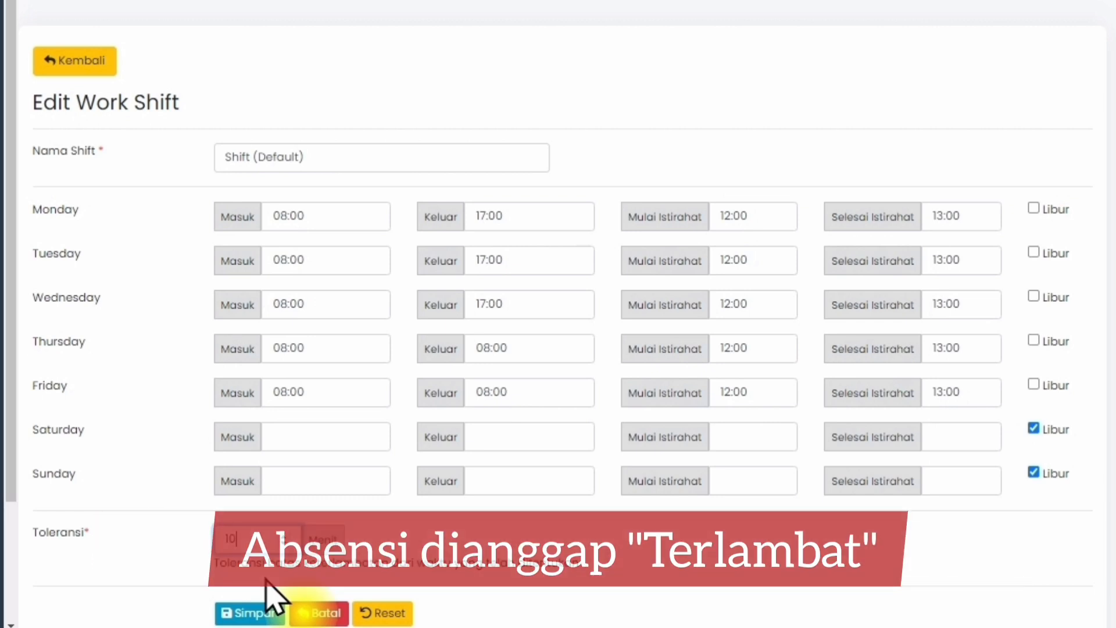
pyautogui.scroll(-3, 266, 578)
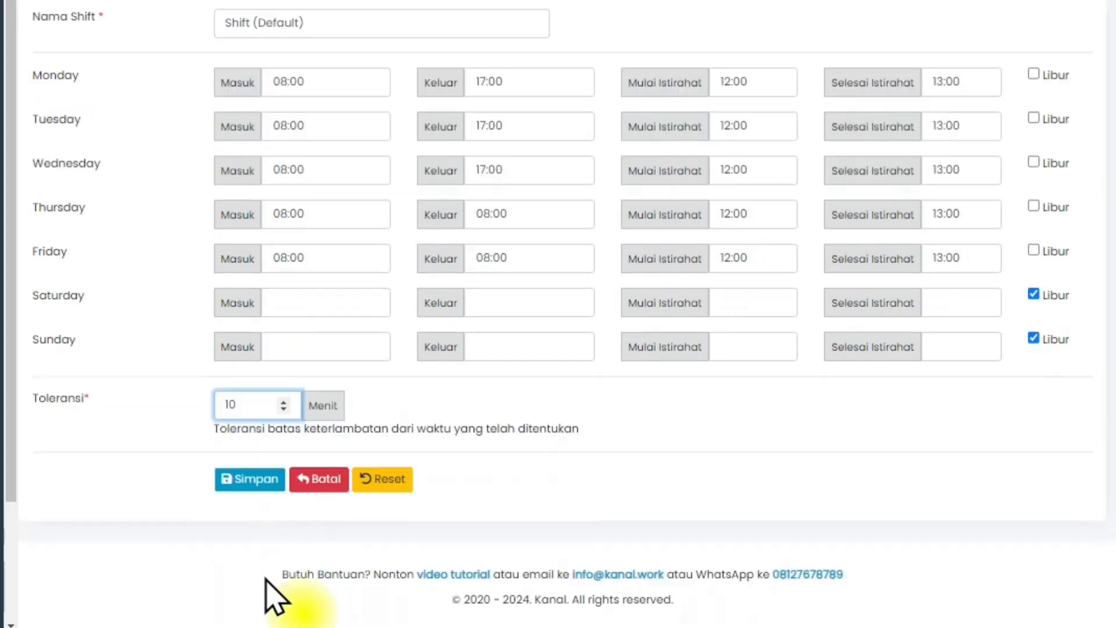
pyautogui.click(256, 491)
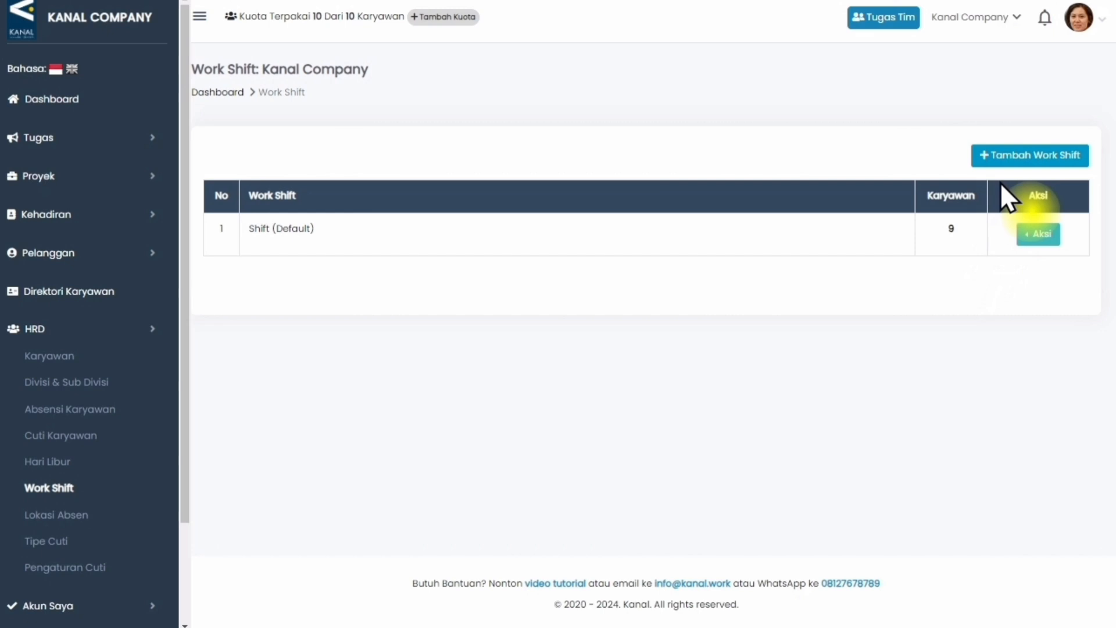
# Open the form for adding a work shift on both the web and mobile.
pyautogui.click(1017, 158)
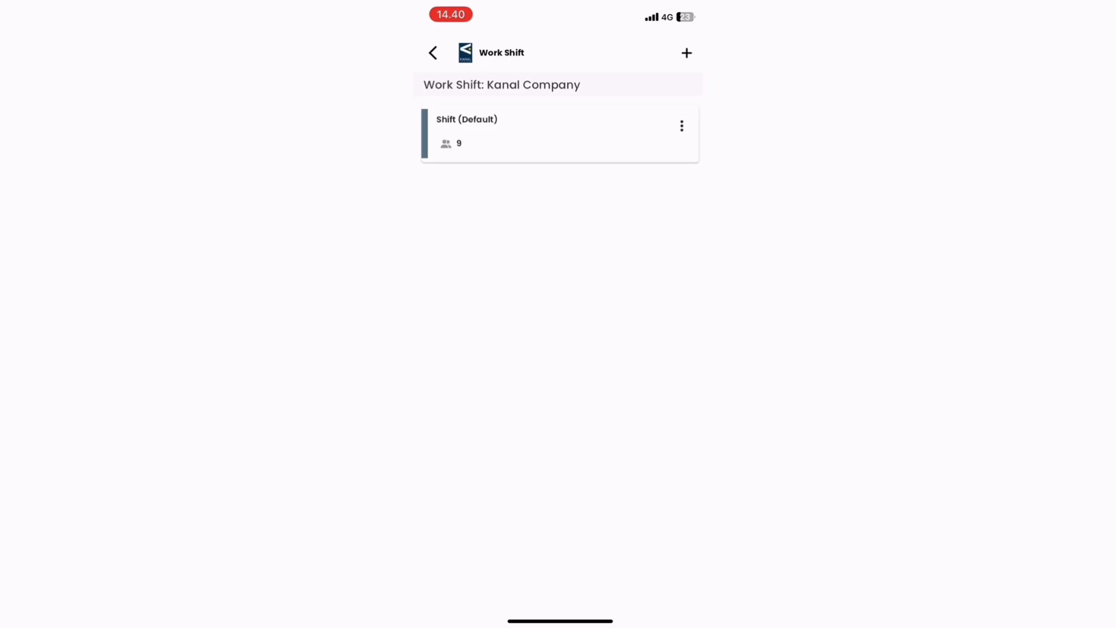
pyautogui.click(686, 53)
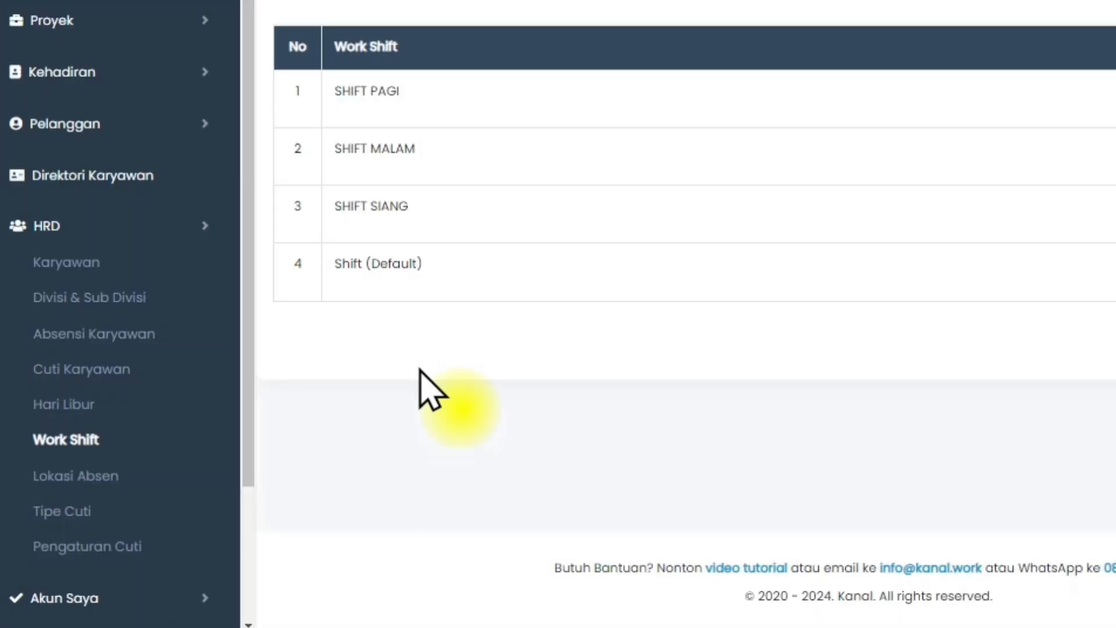
# Open the company's Karyawan list under HRD on the web and in the mobile app.
pyautogui.click(204, 270)
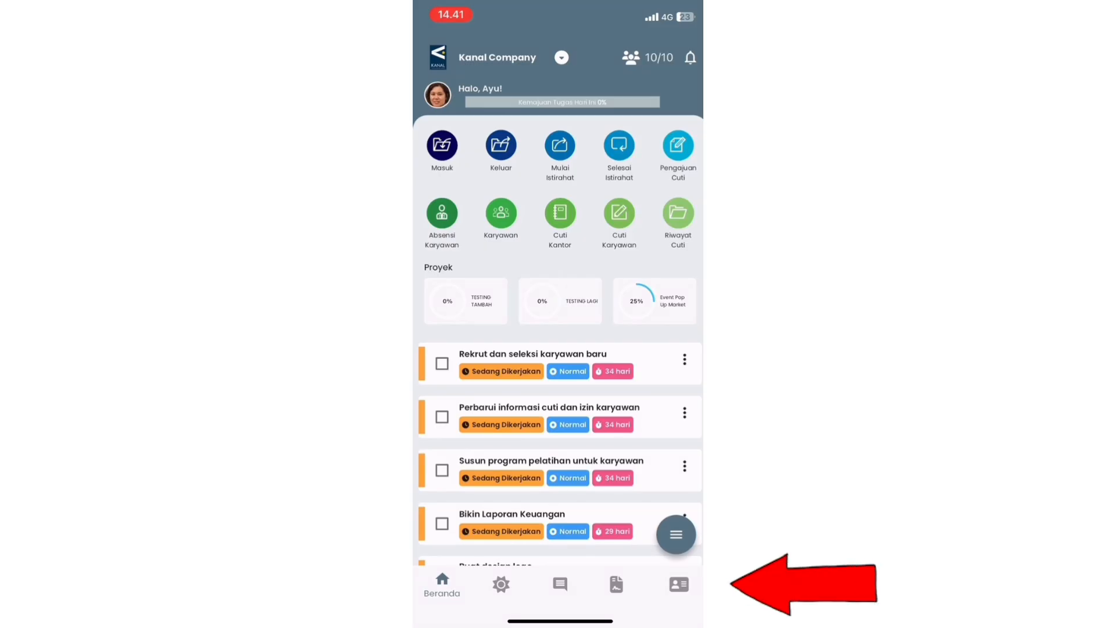
pyautogui.click(679, 583)
pyautogui.click(484, 244)
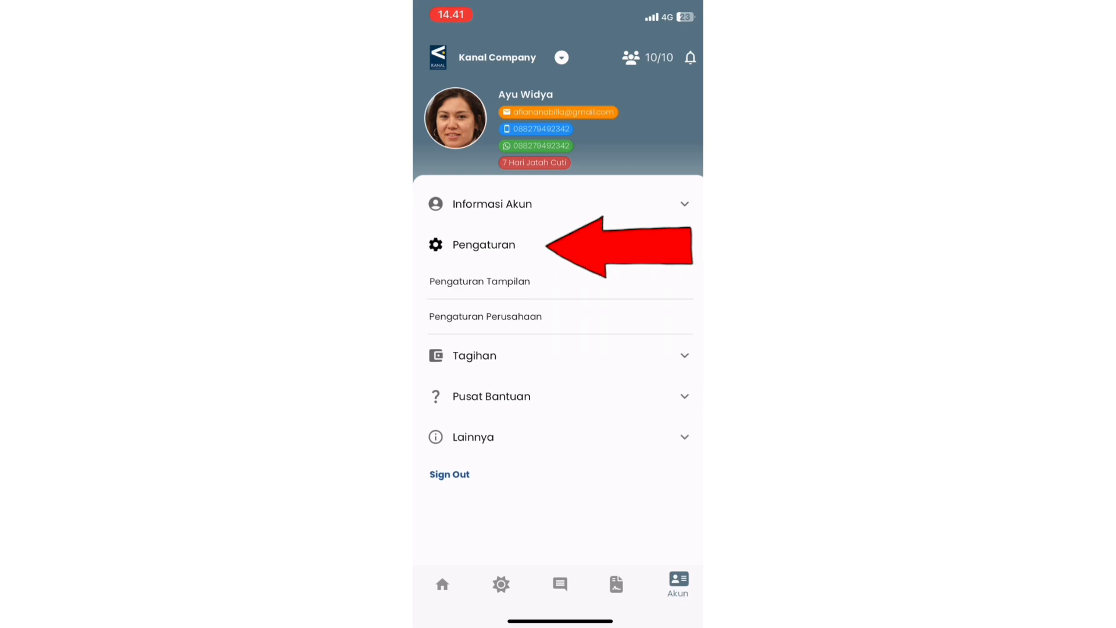
pyautogui.click(479, 317)
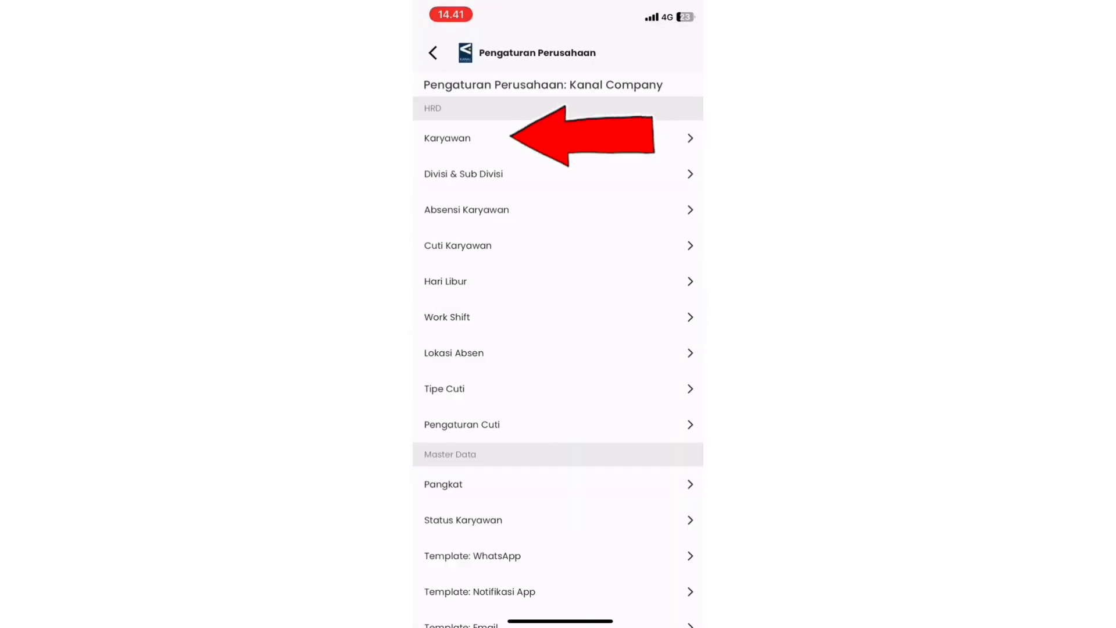
pyautogui.click(447, 138)
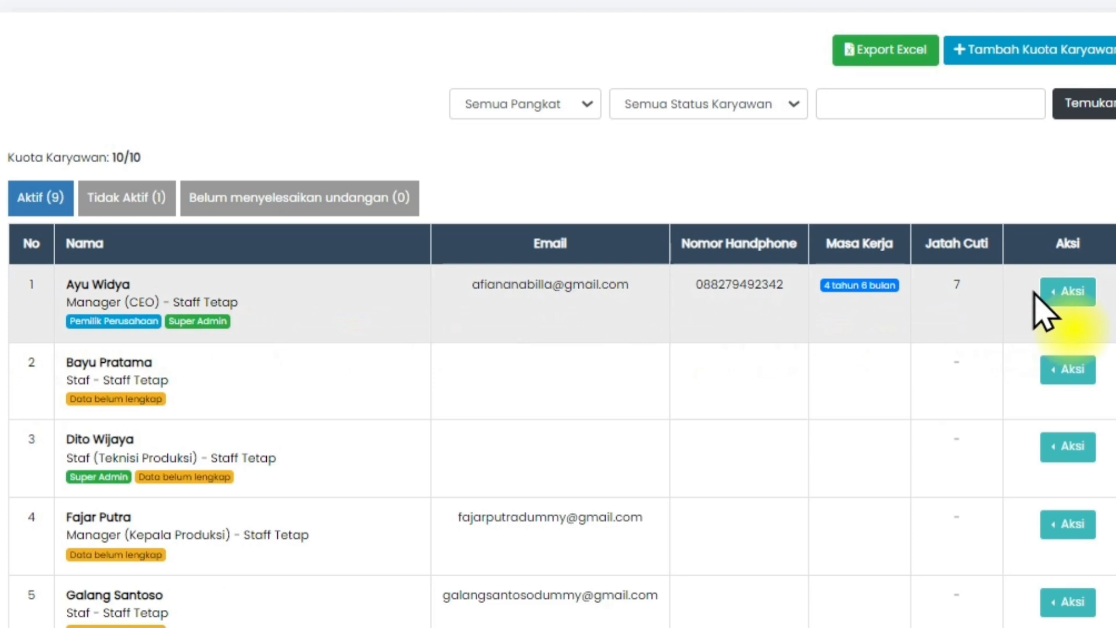
# Edit the company owner's employee record on the web and assign the work shift SHIFT MALAM.
pyautogui.click(1064, 294)
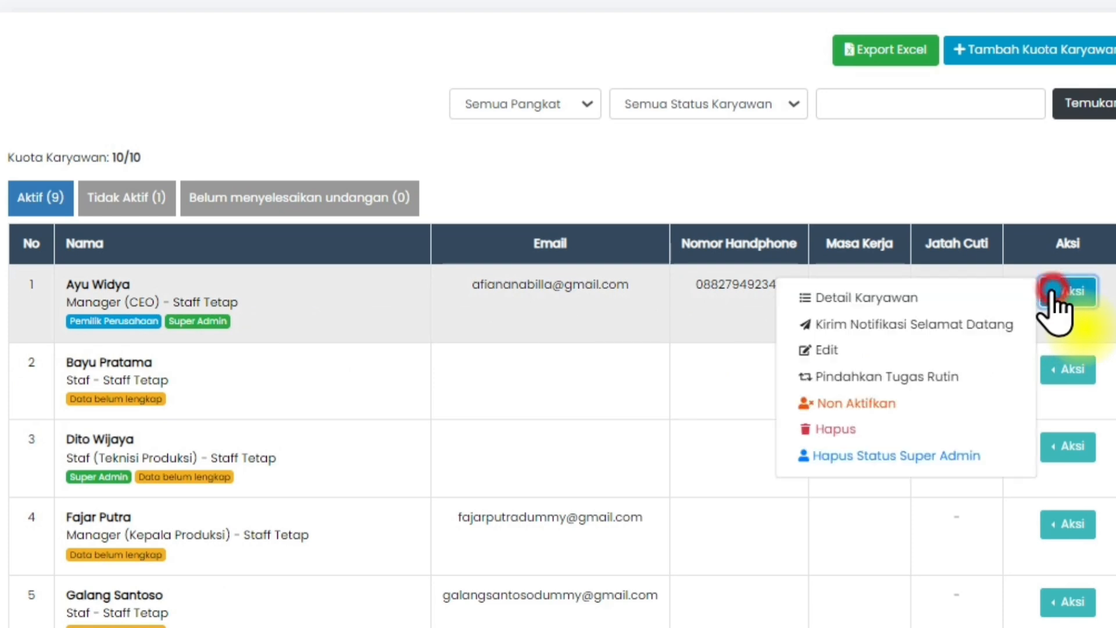
pyautogui.click(1015, 349)
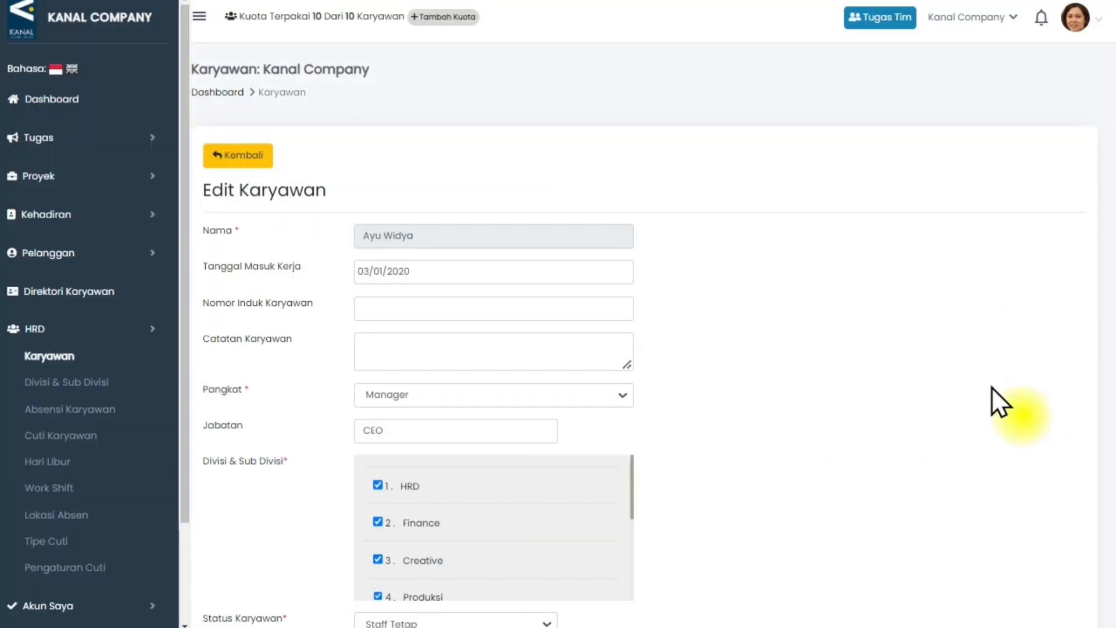
pyautogui.scroll(-4, 991, 386)
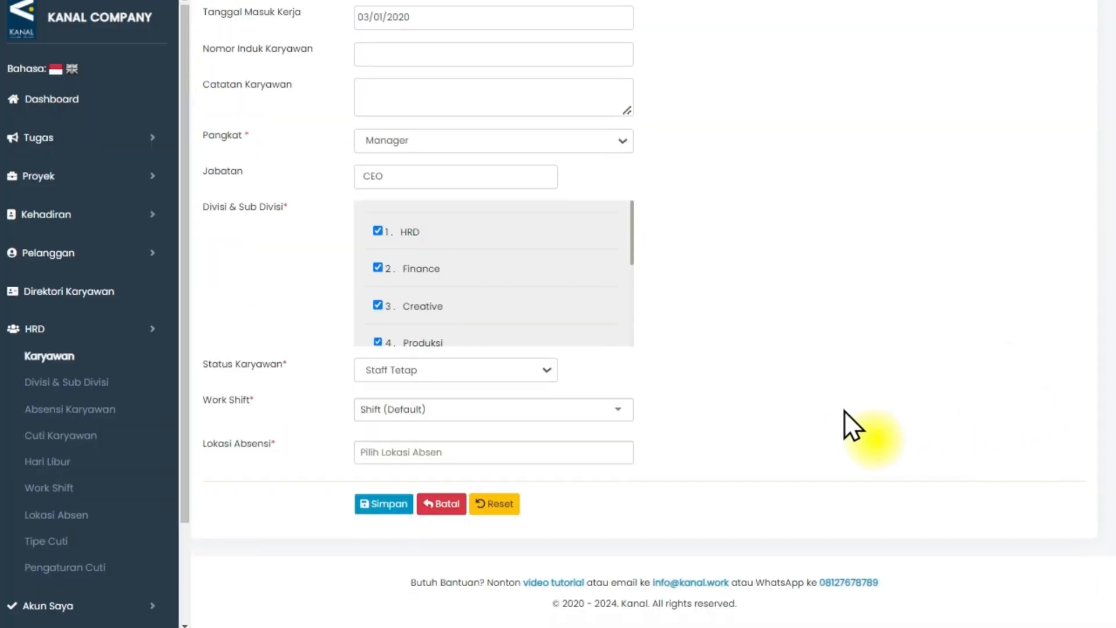
pyautogui.click(554, 411)
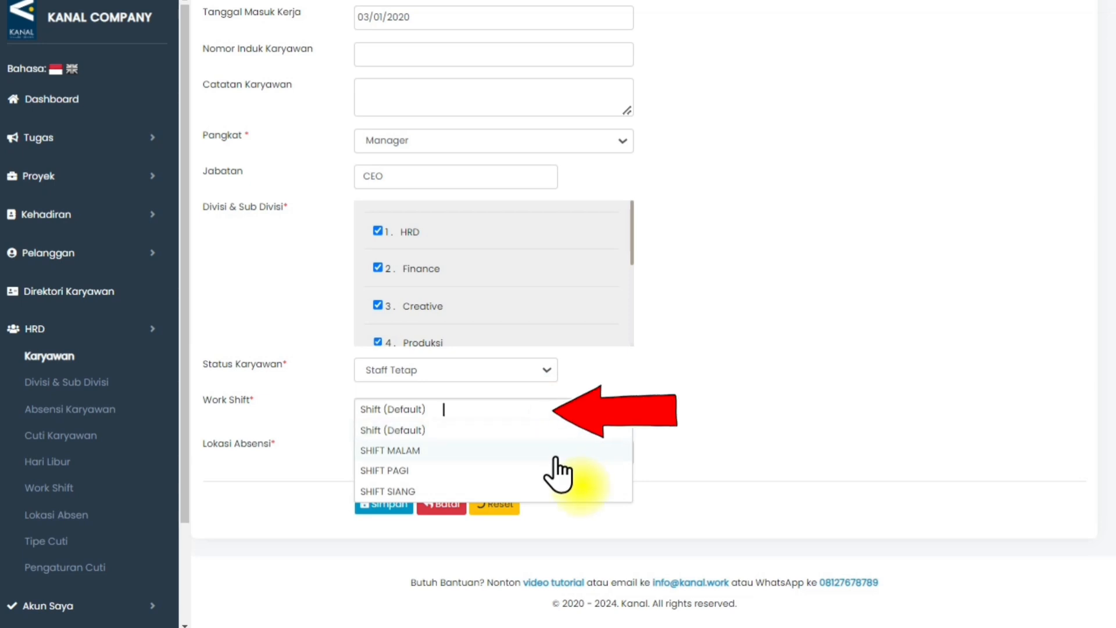
pyautogui.click(556, 452)
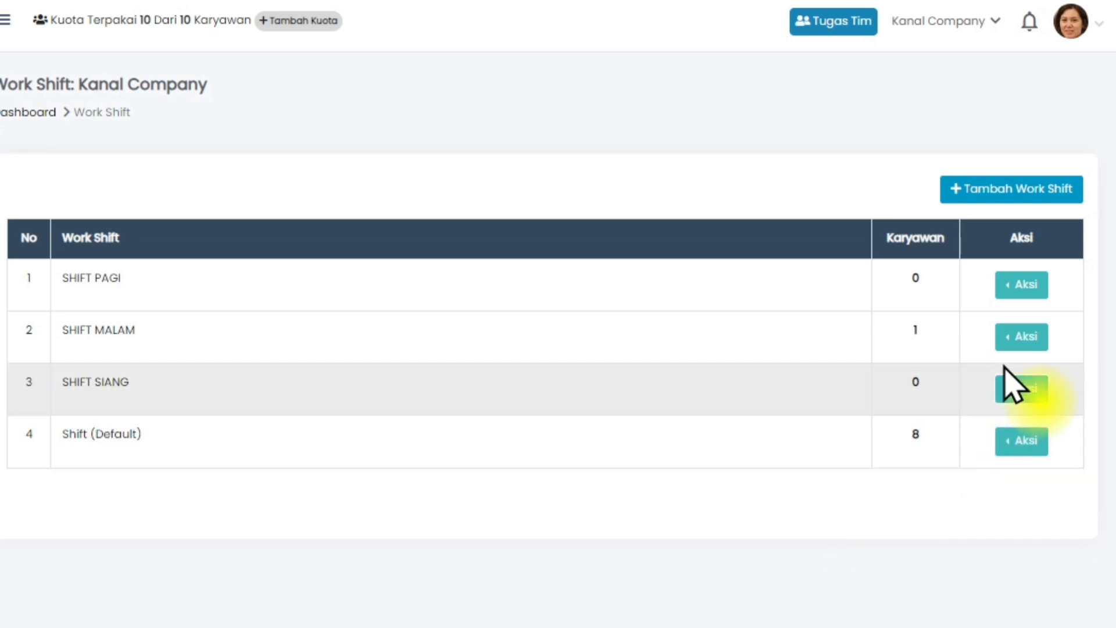
# Delete the SHIFT MALAM work shift from the work shift list.
pyautogui.click(1039, 277)
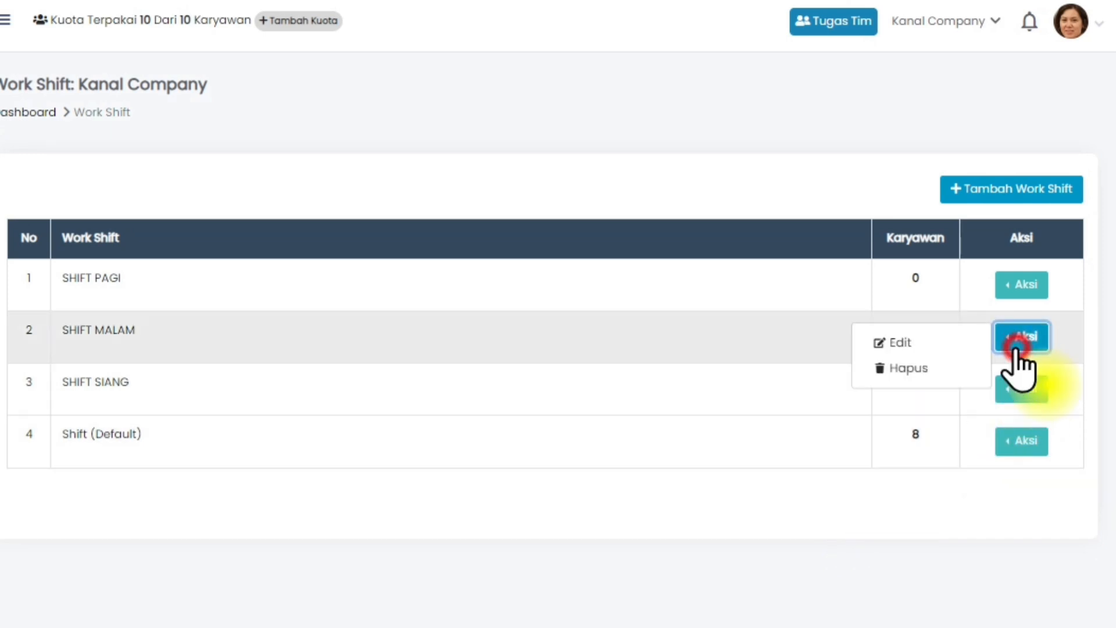
pyautogui.click(963, 368)
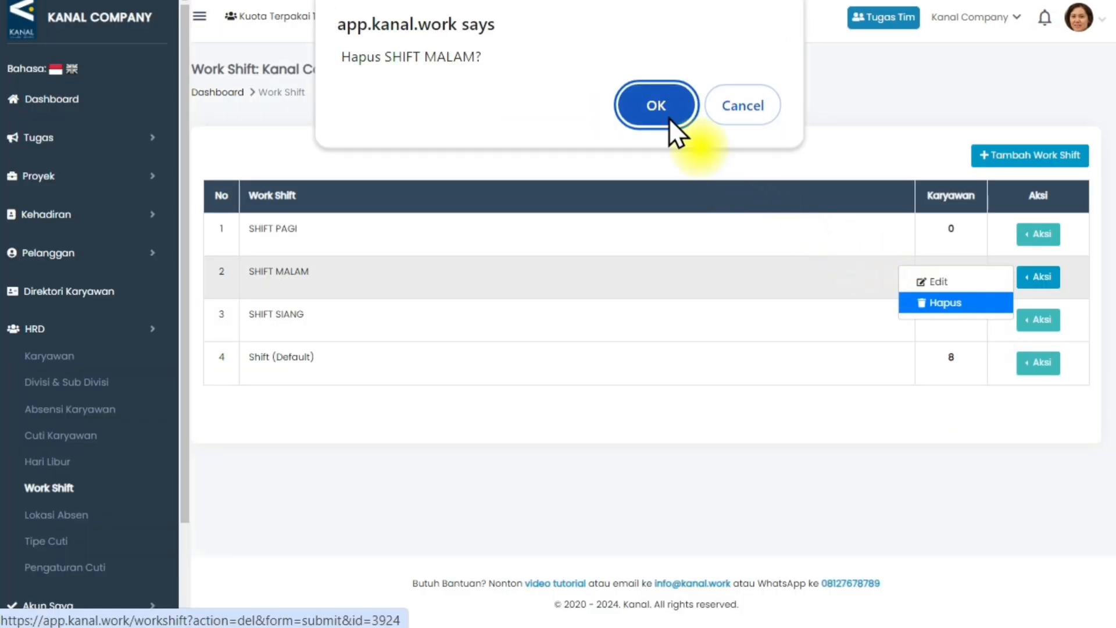
pyautogui.click(557, 128)
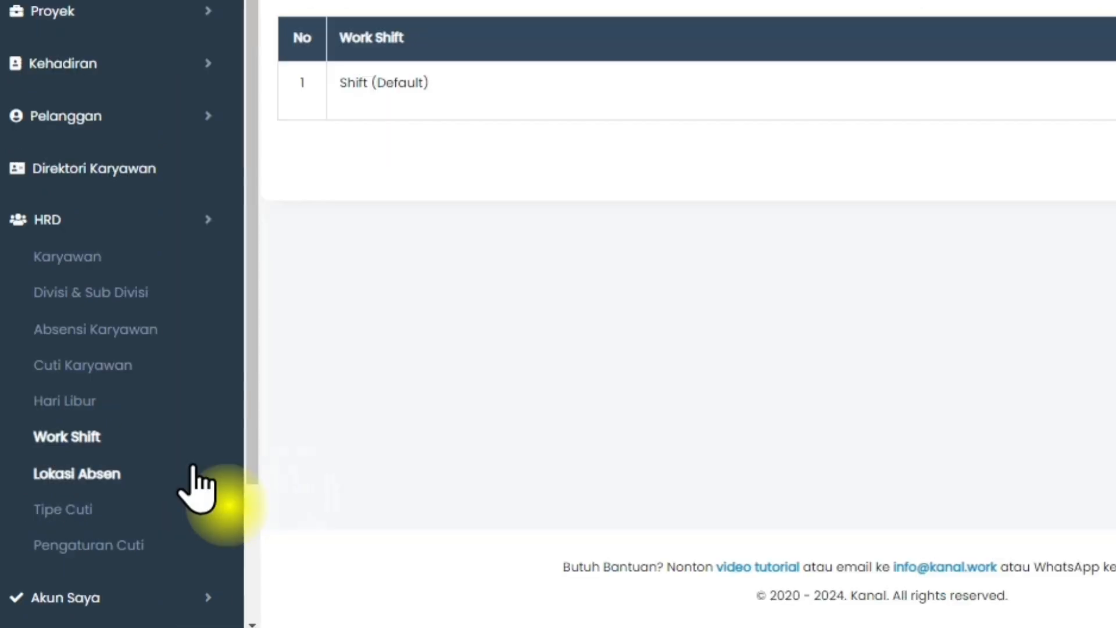
# Open the company's Lokasi Absen settings under HRD on the web and in the mobile app.
pyautogui.click(194, 467)
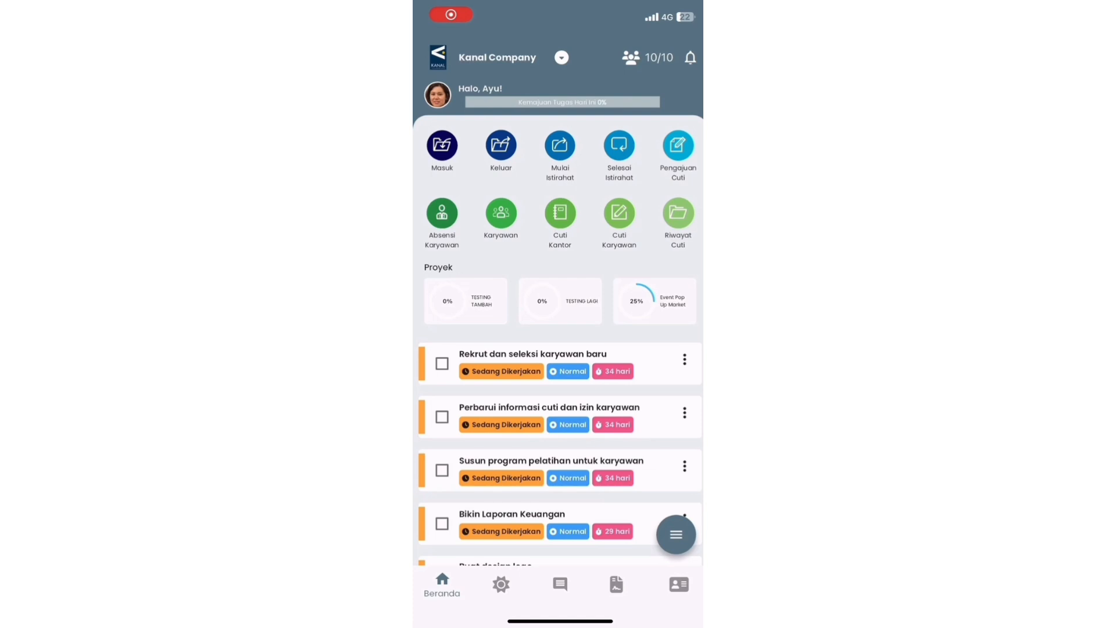
pyautogui.click(678, 584)
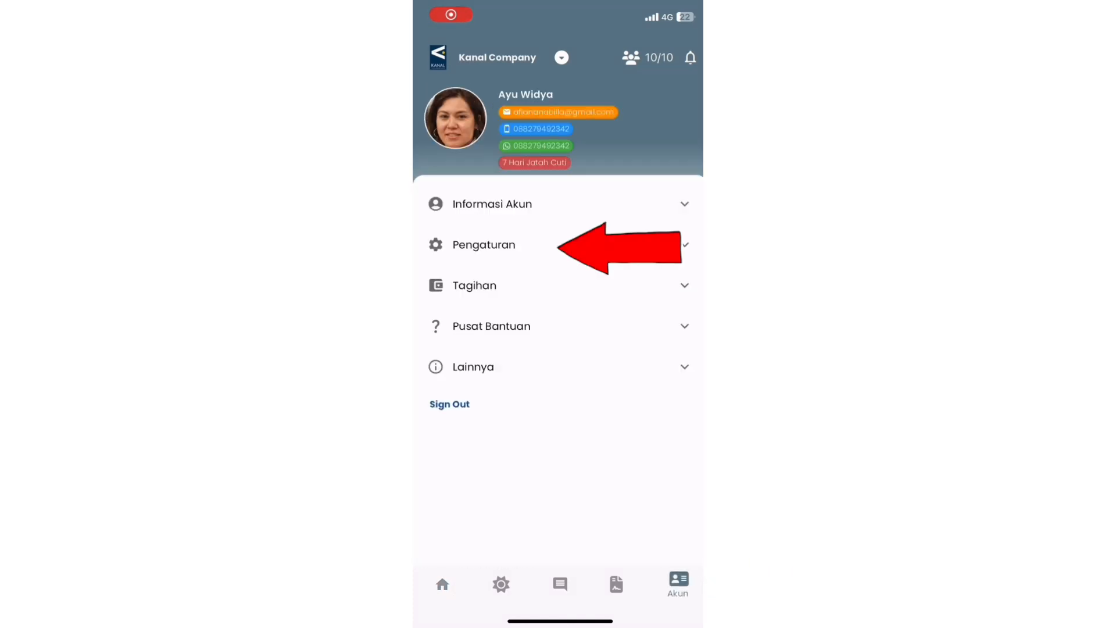
pyautogui.click(484, 244)
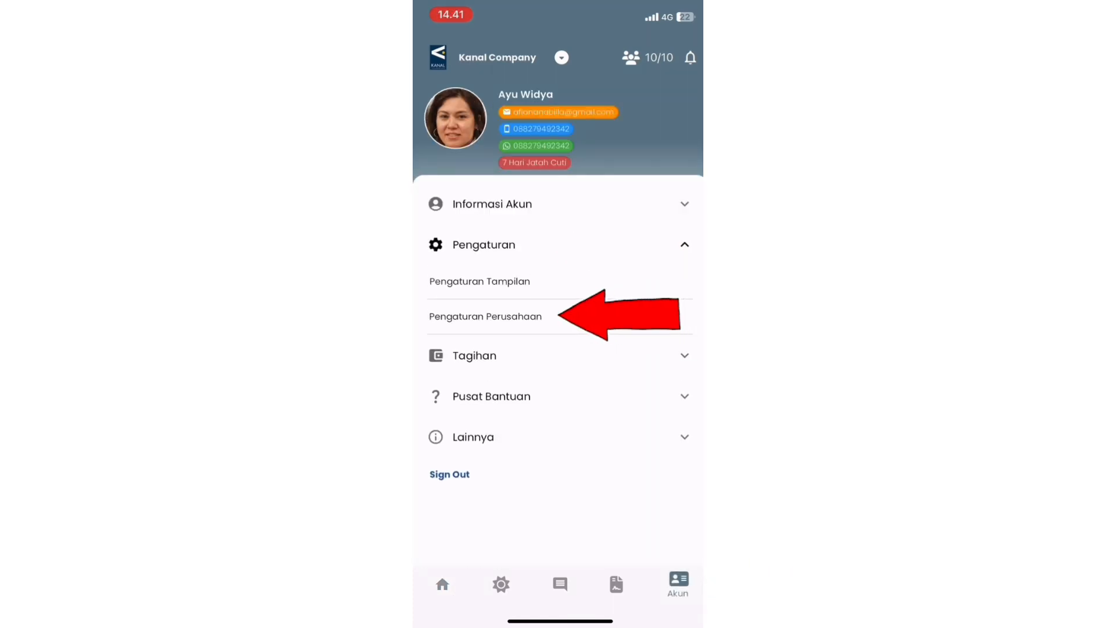
pyautogui.click(486, 316)
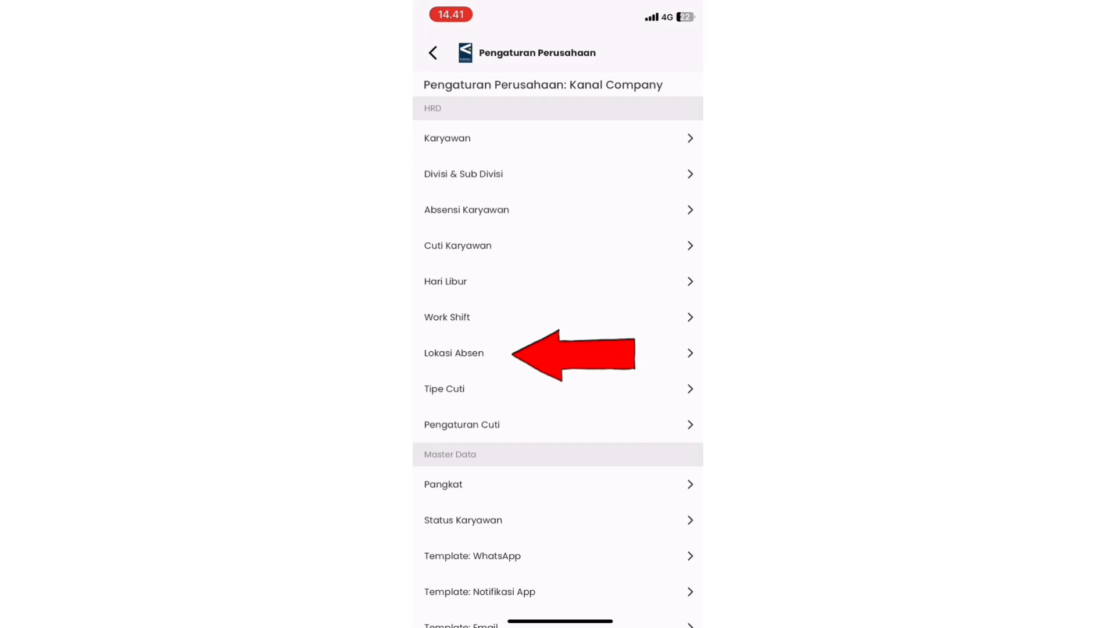
pyautogui.click(454, 353)
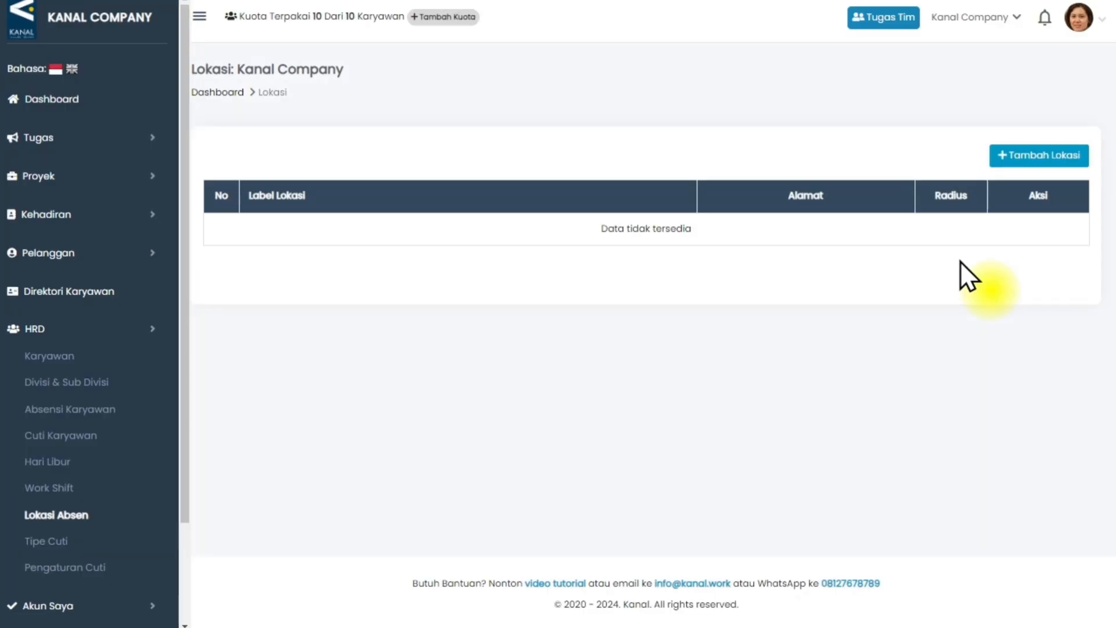
# Start a new attendance location on the web and in the mobile app, labelling it KANTOR and filling in the office's street address.
pyautogui.click(1017, 160)
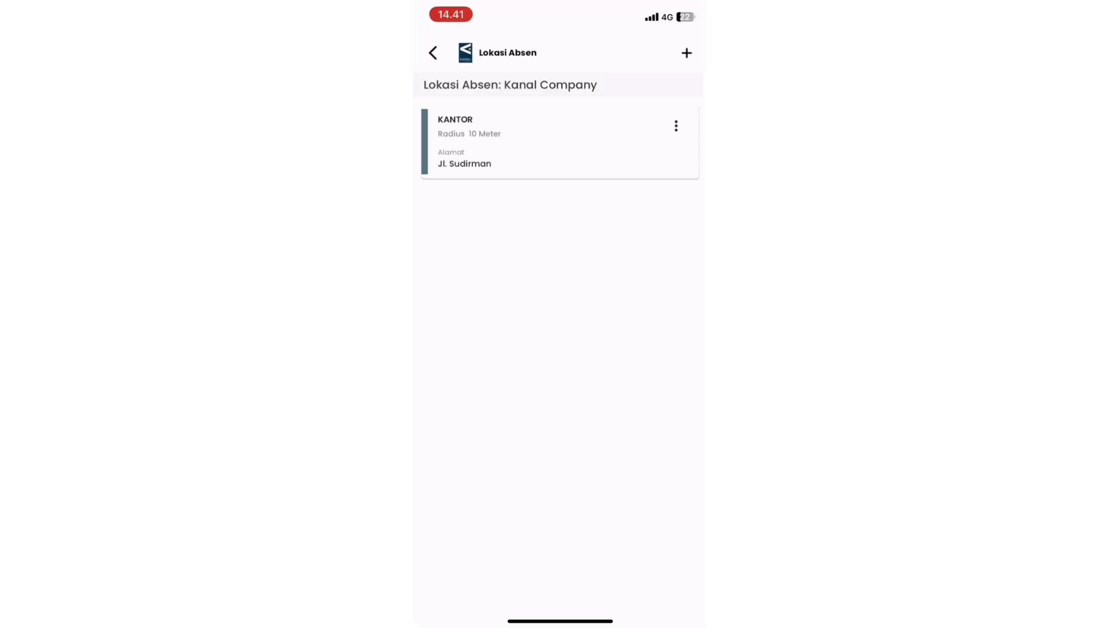
pyautogui.click(687, 53)
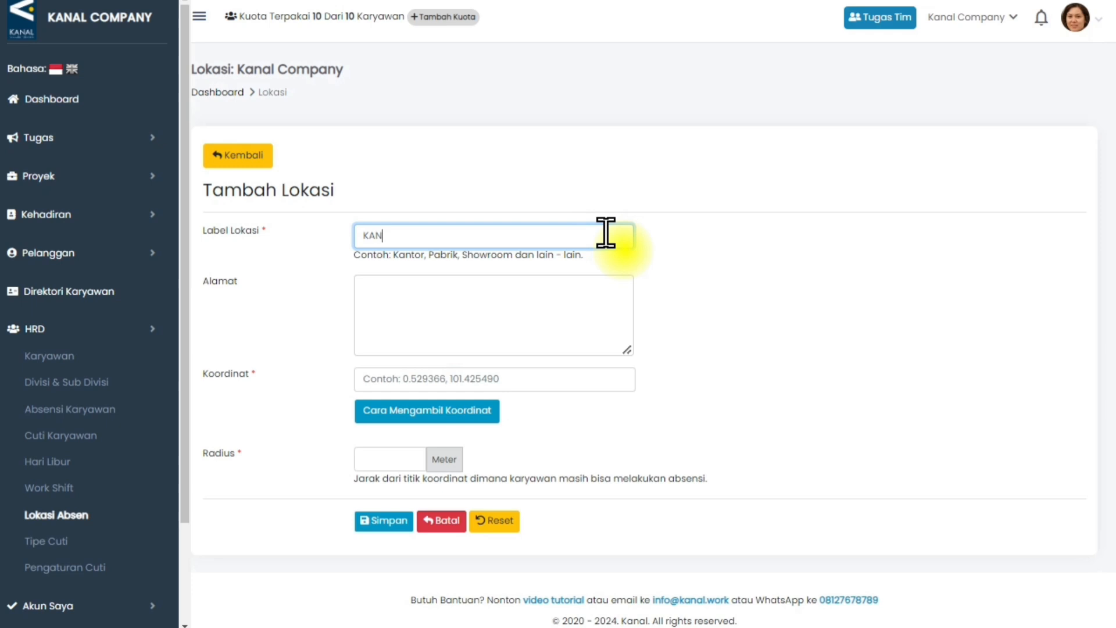
pyautogui.write('TOR')
pyautogui.click(555, 302)
pyautogui.write('JL. SUDIRMAN')
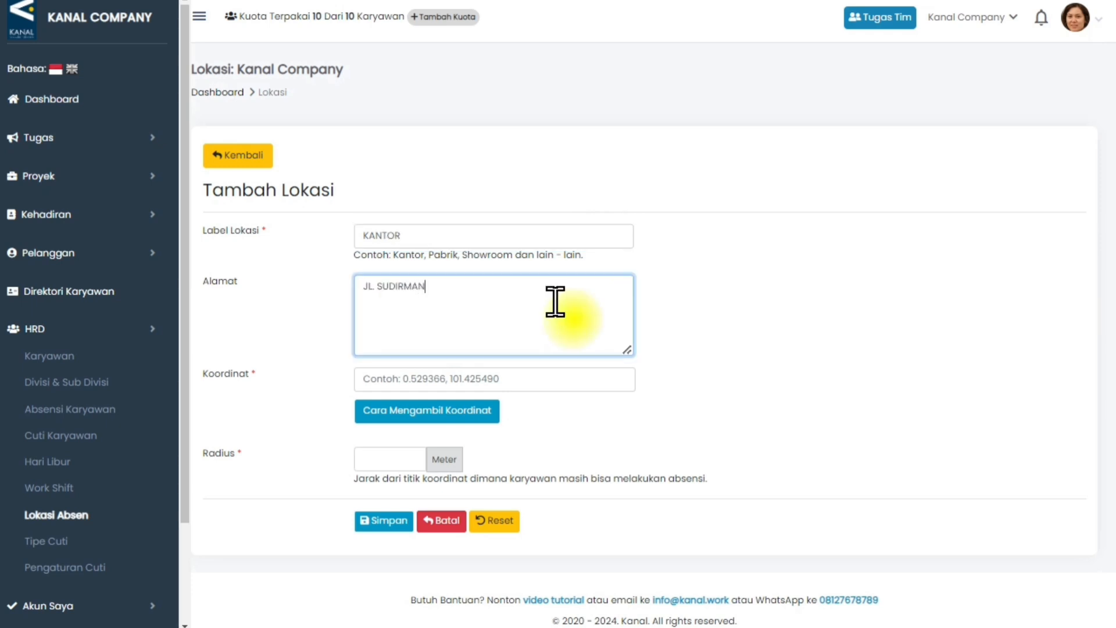
# Consult the coordinate instructions, copy the pinned street's coordinates 0.51338, 101.44801 from Google Maps, and paste them into the KANTOR location's Koordinat.
pyautogui.click(450, 412)
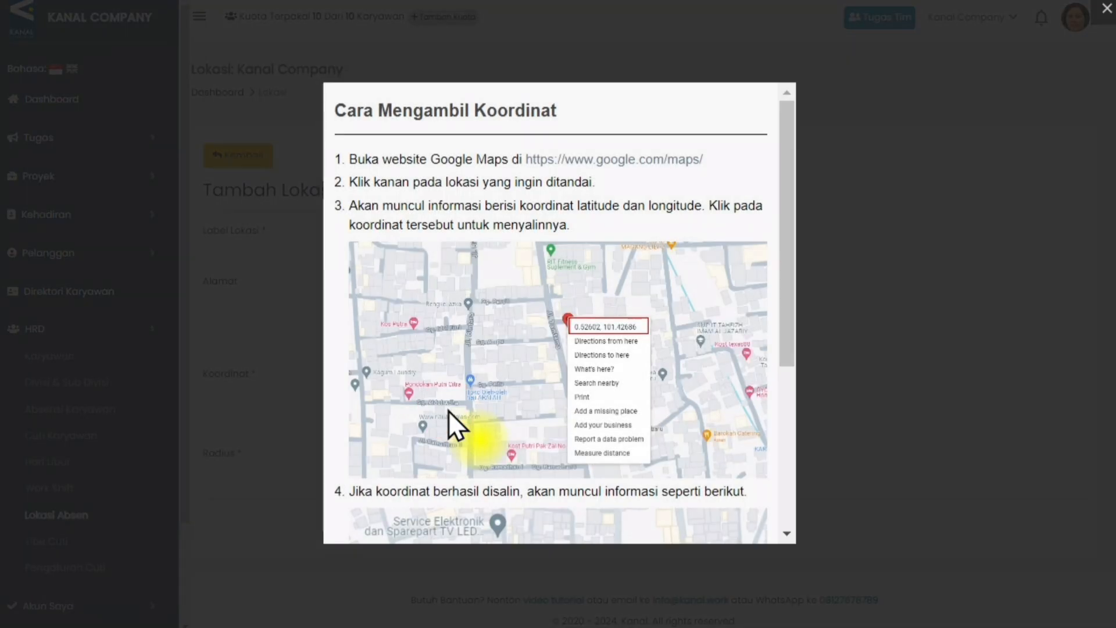
pyautogui.click(588, 166)
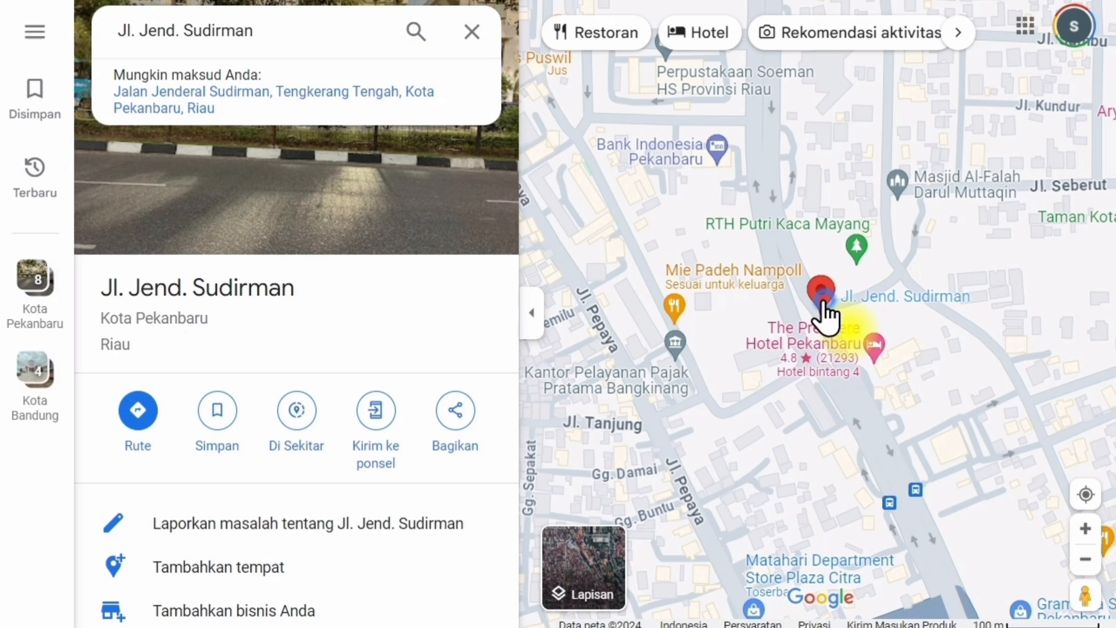
pyautogui.rightClick(824, 314)
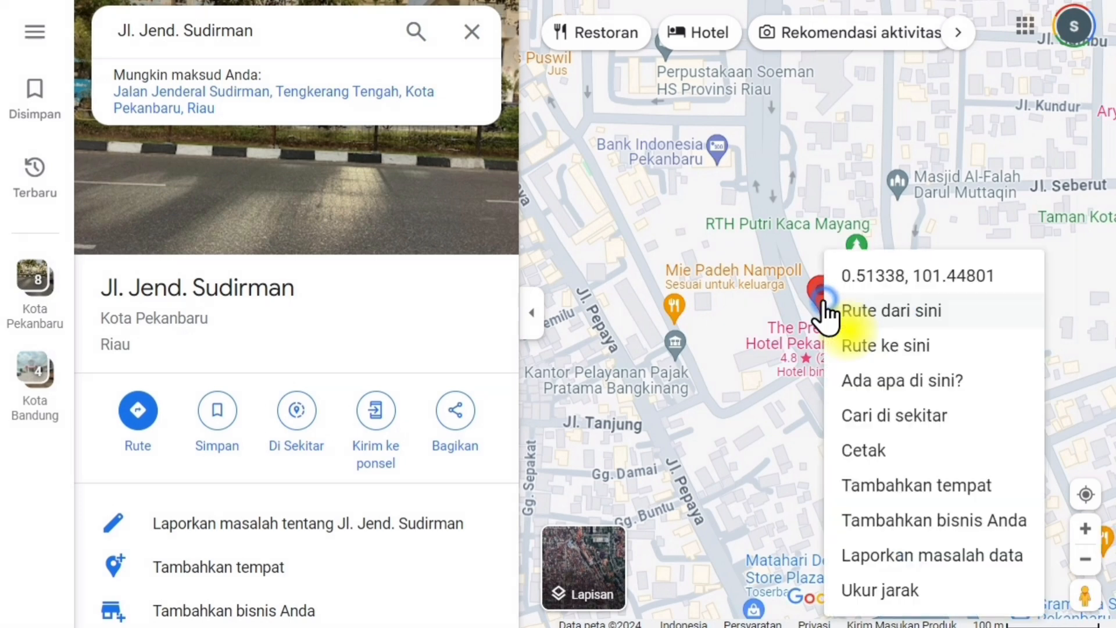
pyautogui.click(838, 277)
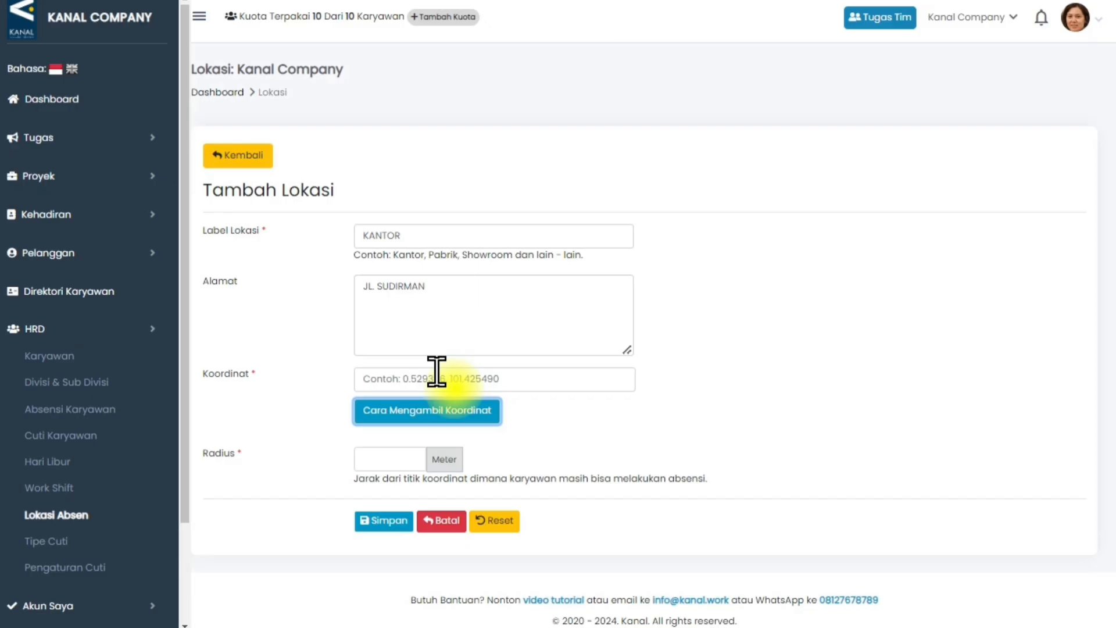
pyautogui.click(437, 372)
pyautogui.write('0.5133768403477758, 101.44801238056412')
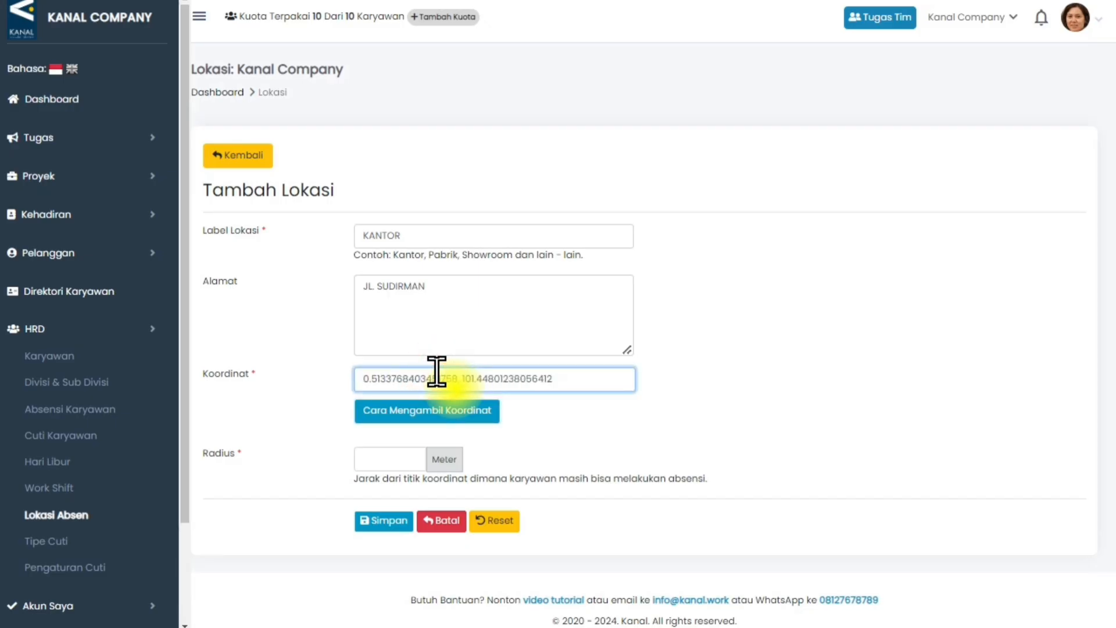
# Set the KANTOR location's attendance radius to 10 meters and save the location.
pyautogui.click(402, 458)
pyautogui.write('1')
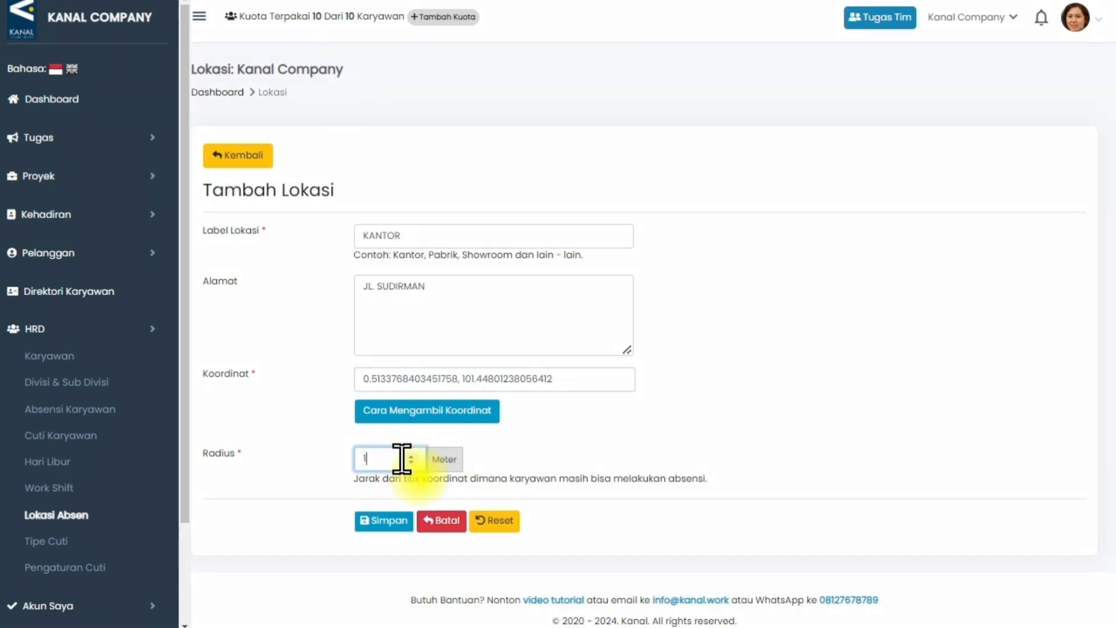
pyautogui.write('0')
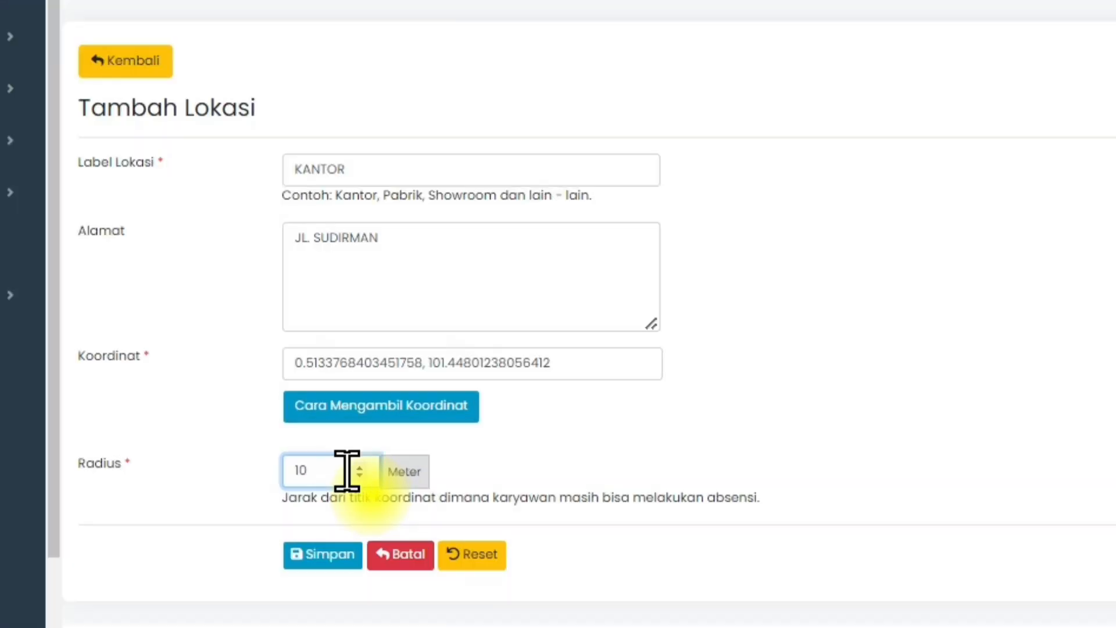
pyautogui.click(335, 552)
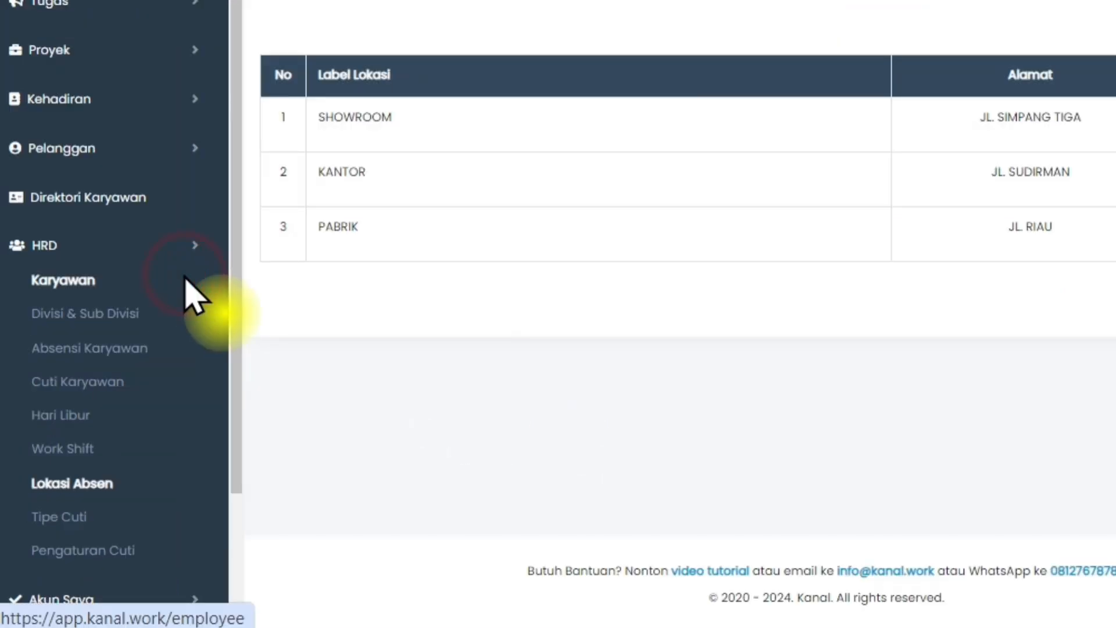
# Return to the HRD Karyawan list on the web and in the mobile app's company settings.
pyautogui.click(185, 281)
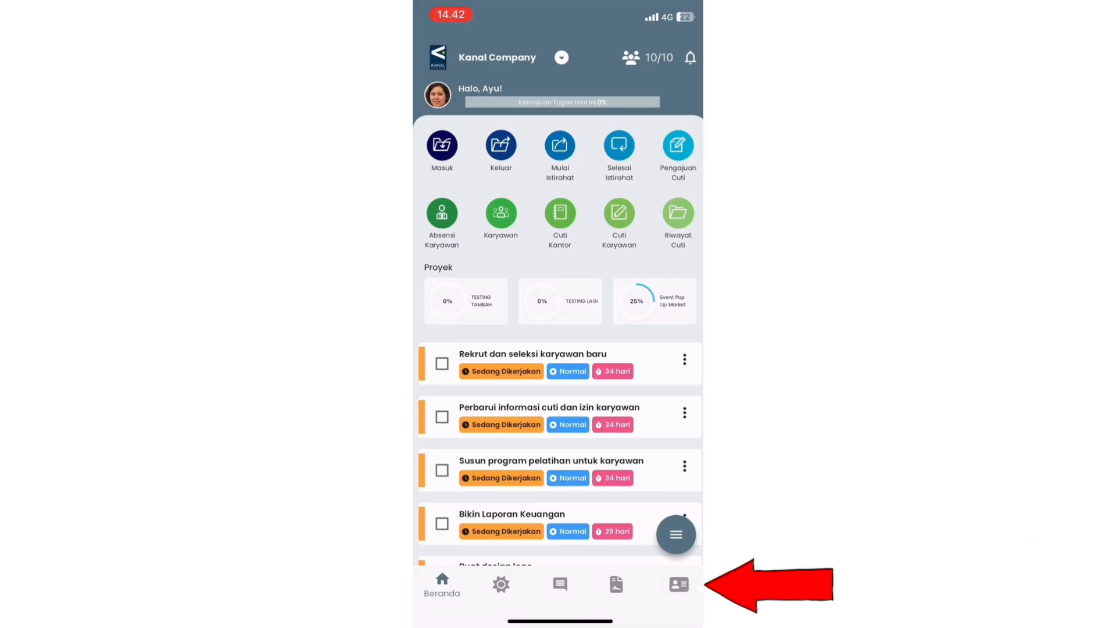
pyautogui.click(678, 584)
pyautogui.click(483, 245)
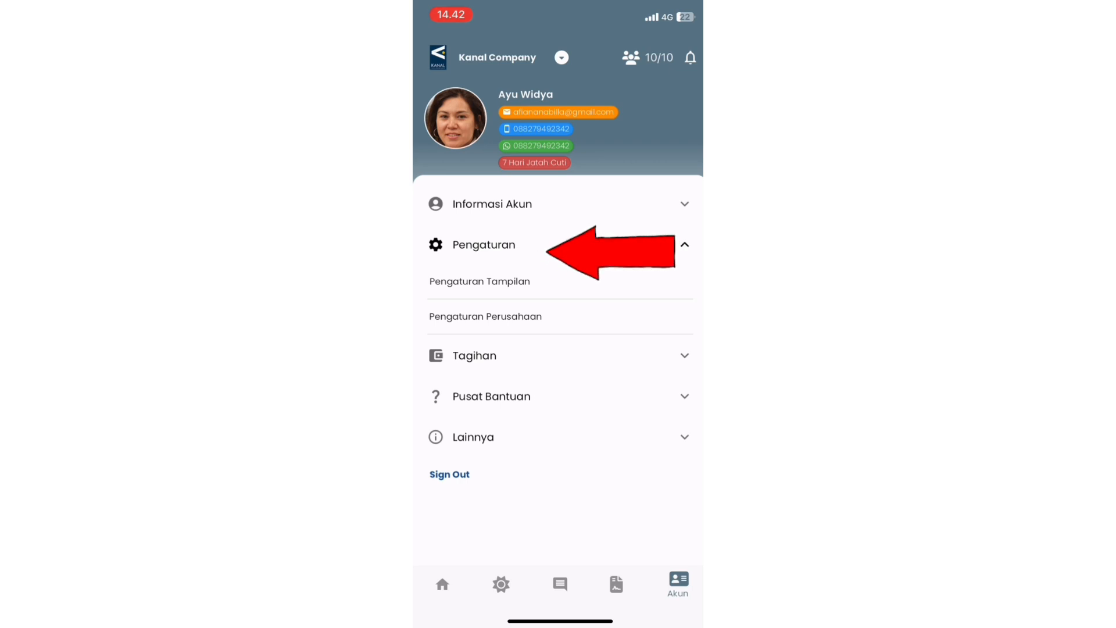
pyautogui.click(484, 317)
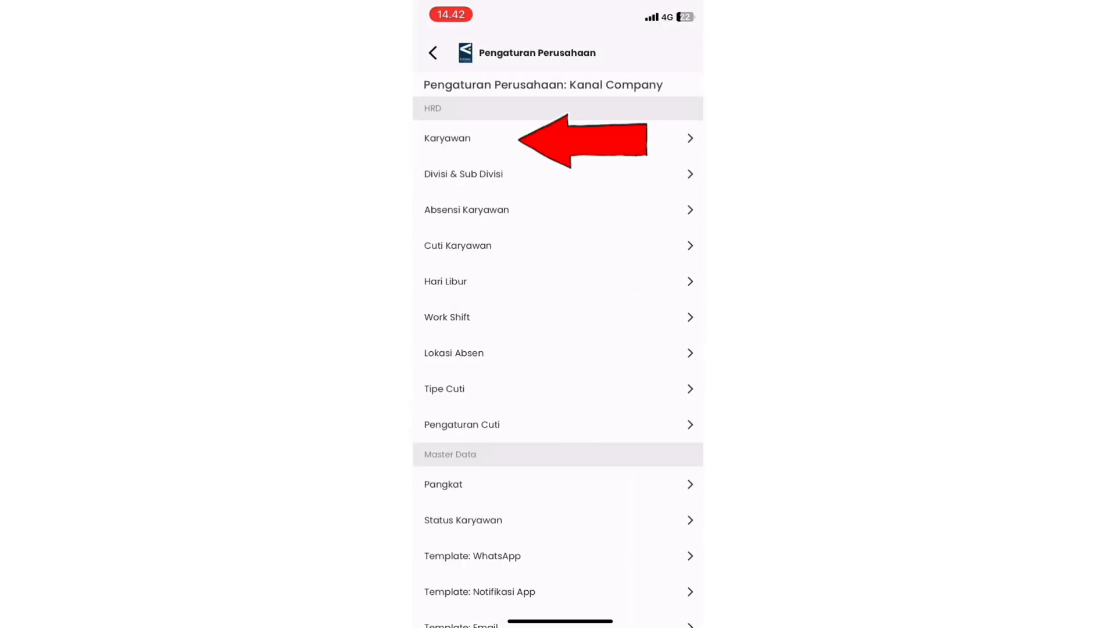
pyautogui.click(447, 138)
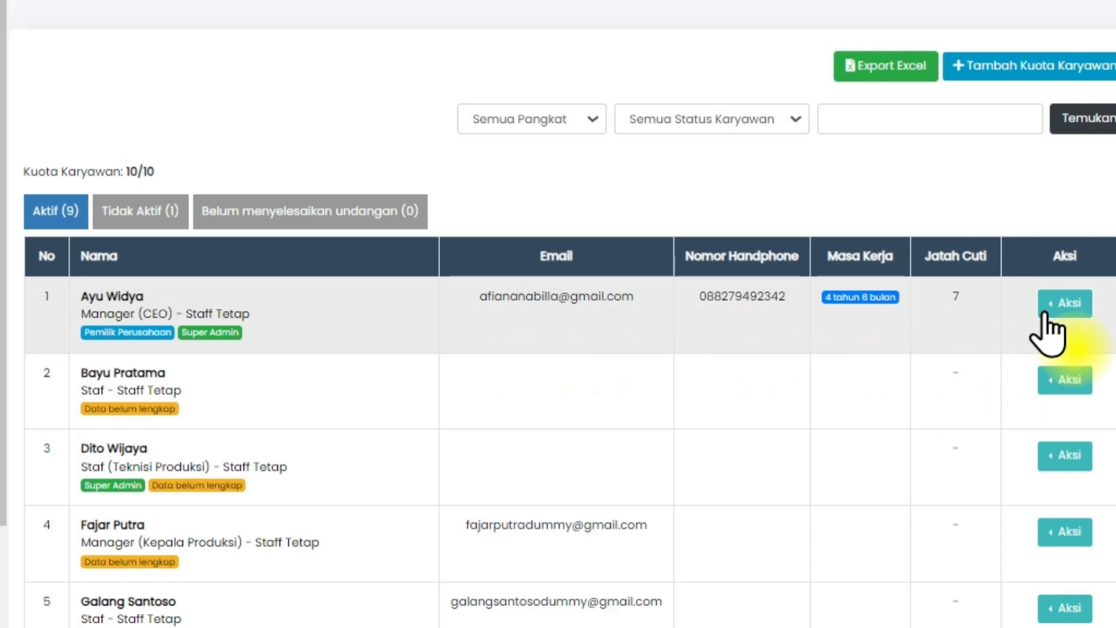
# Edit the company owner's employee record, replacing Semua Lokasi with the attendance locations KANTOR, PABRIK and SHOWROOM.
pyautogui.click(1064, 305)
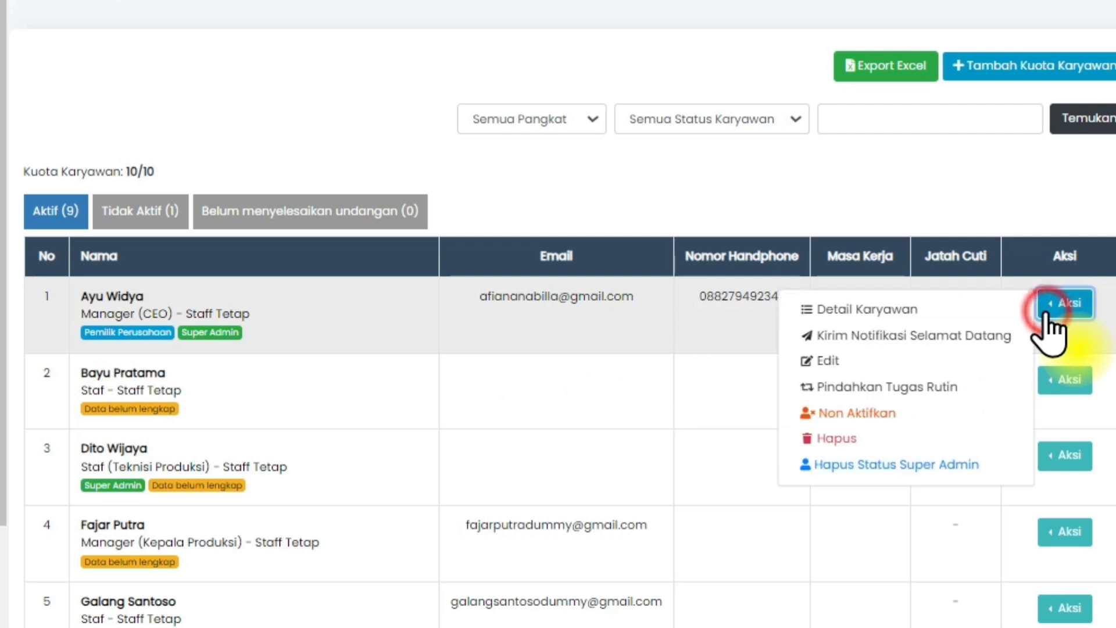
pyautogui.click(992, 357)
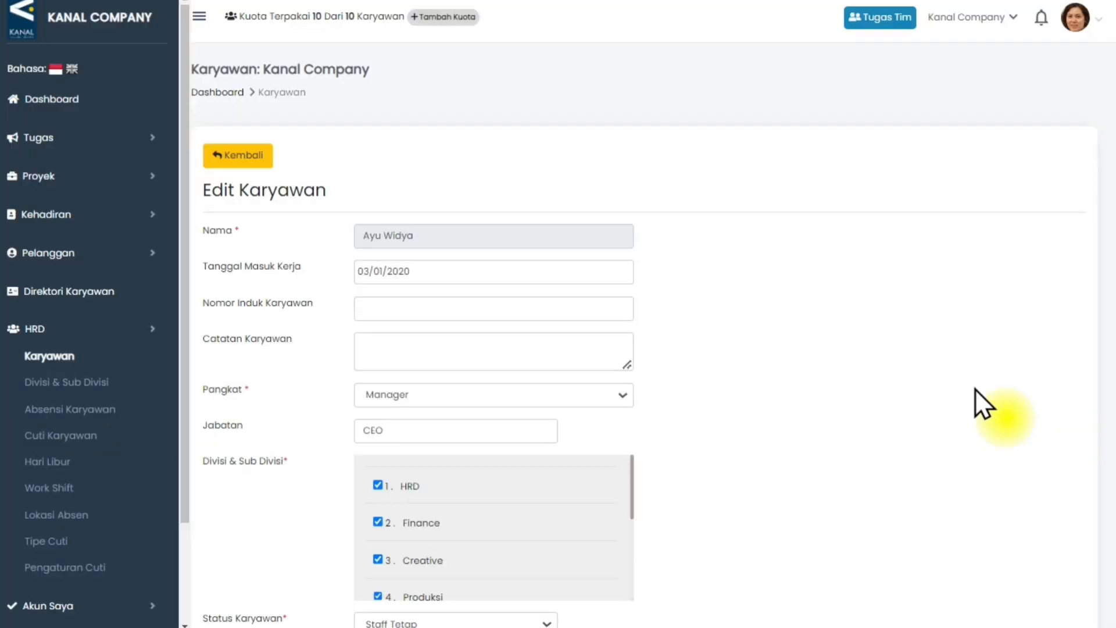
pyautogui.scroll(-5, 975, 388)
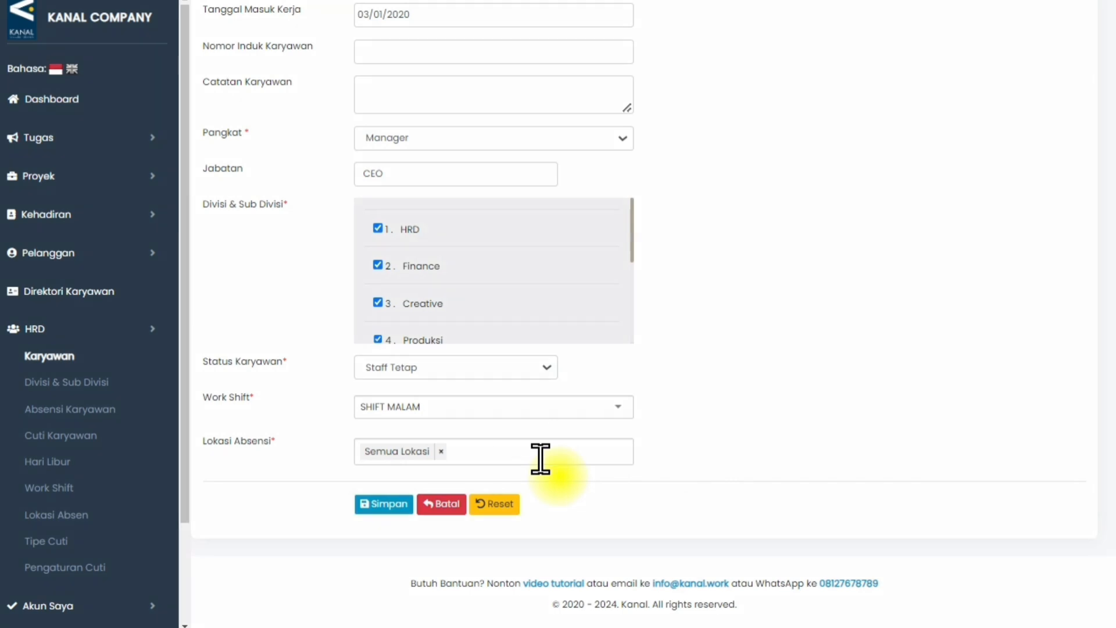
pyautogui.click(441, 452)
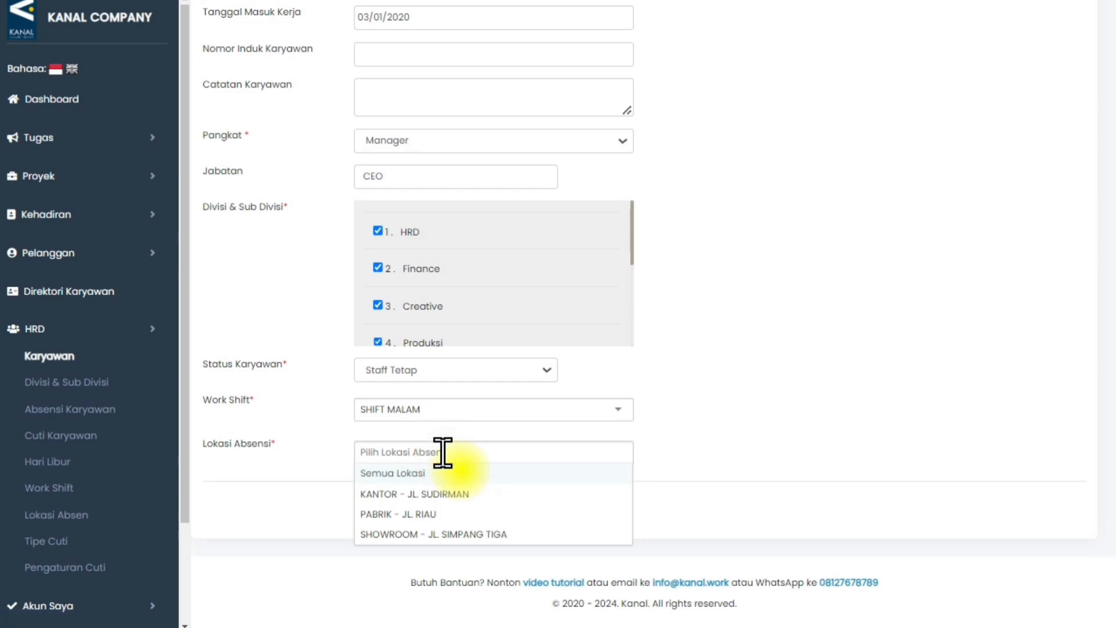
pyautogui.click(463, 494)
pyautogui.click(489, 495)
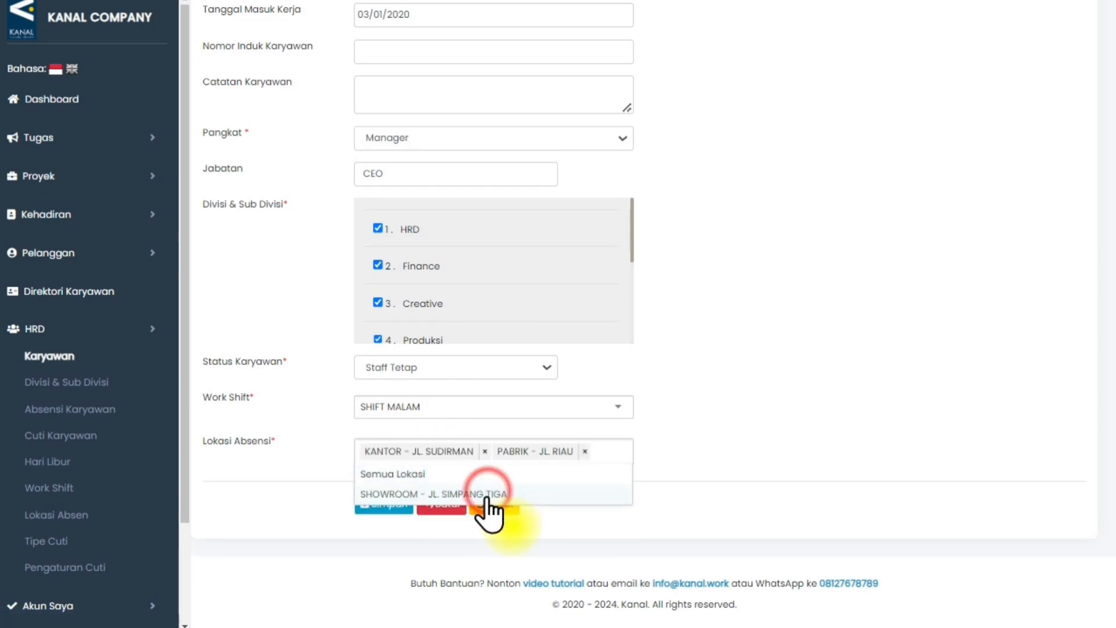
pyautogui.click(487, 494)
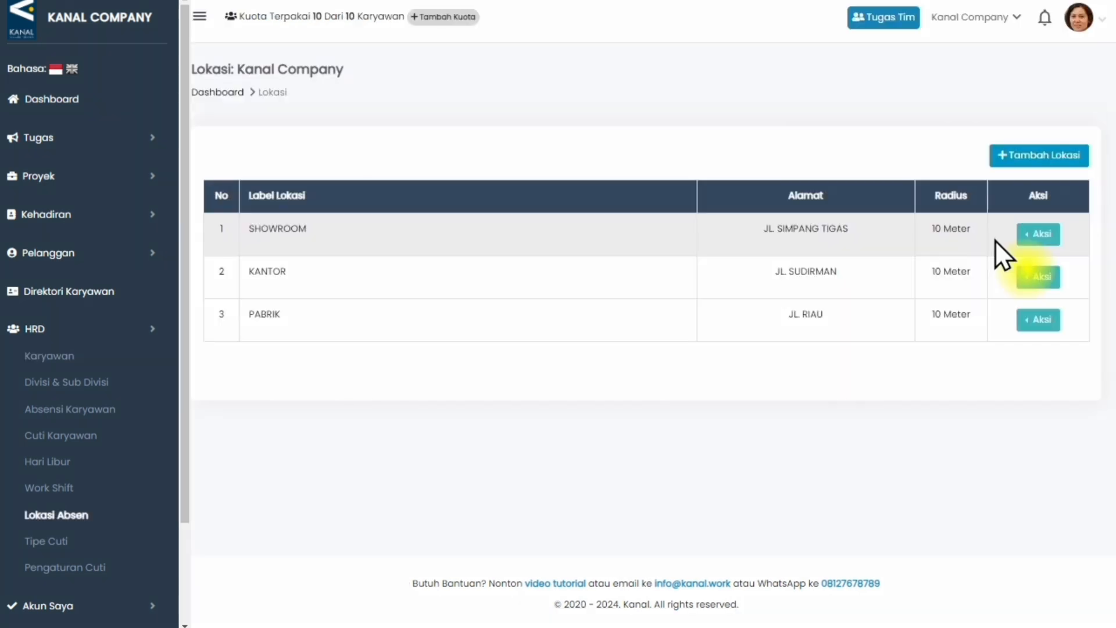
# Delete the SHOWROOM attendance location on the web and open the available actions for KANTOR in the mobile app.
pyautogui.click(1036, 235)
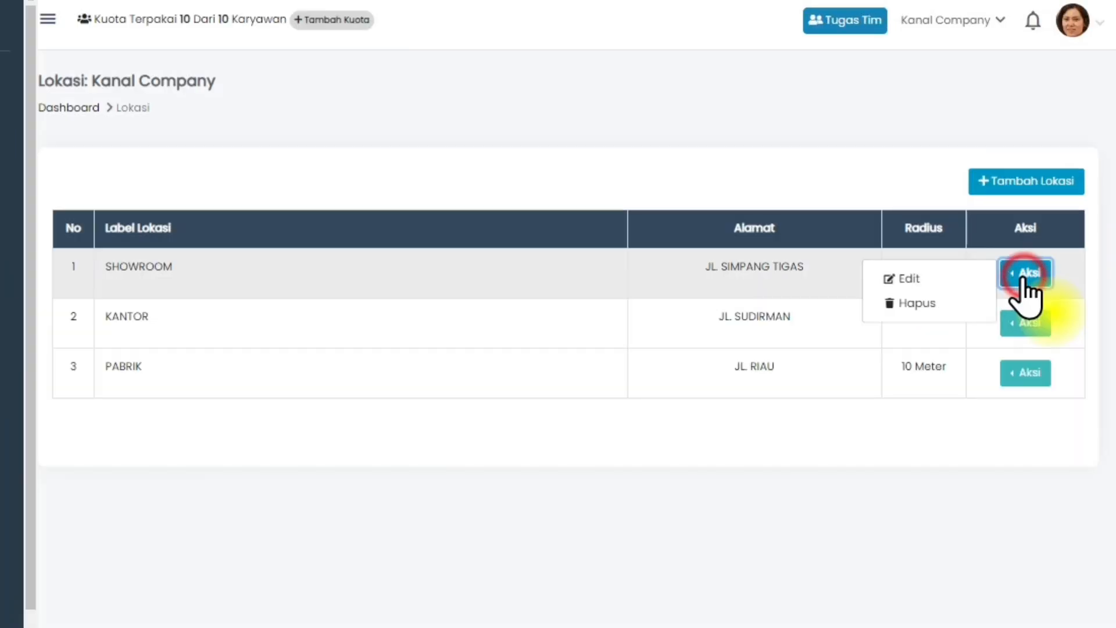
pyautogui.click(1011, 234)
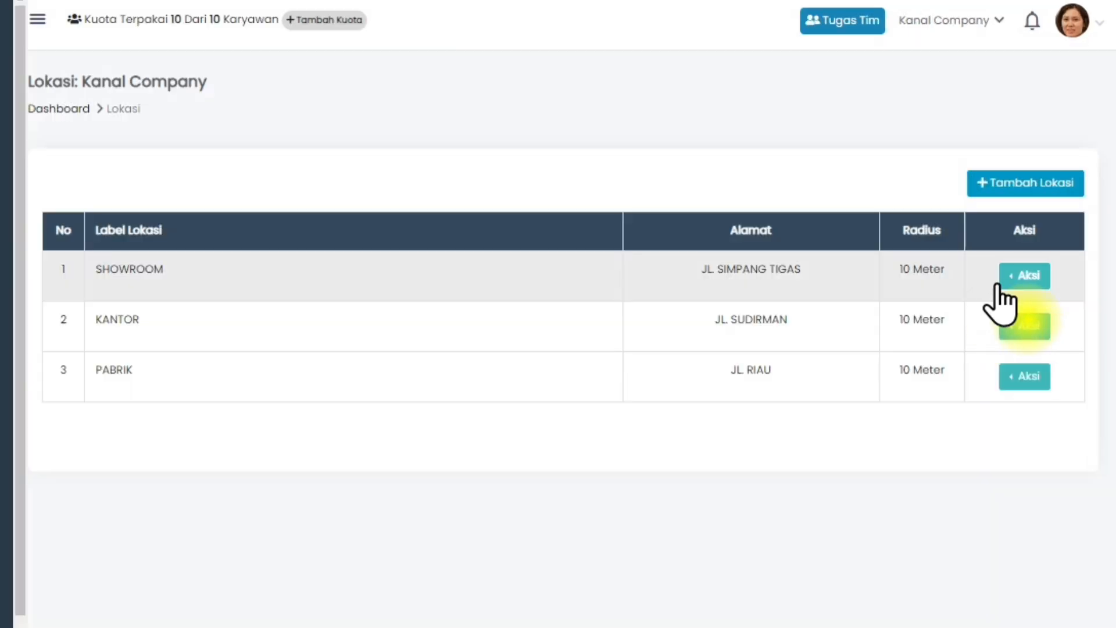
pyautogui.click(1019, 236)
pyautogui.click(933, 306)
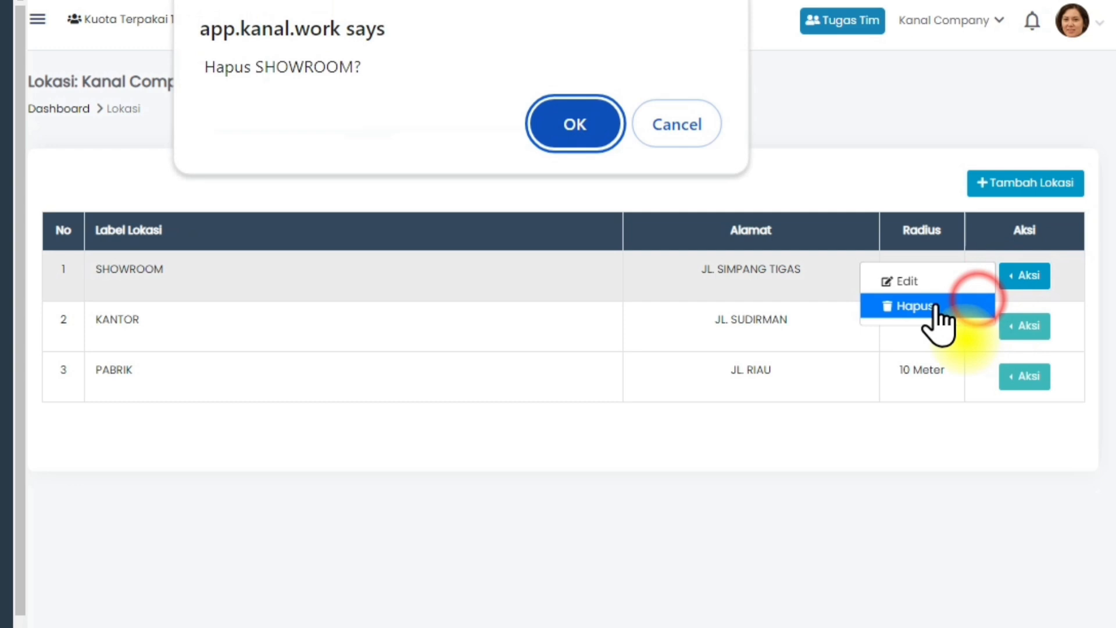
pyautogui.click(582, 135)
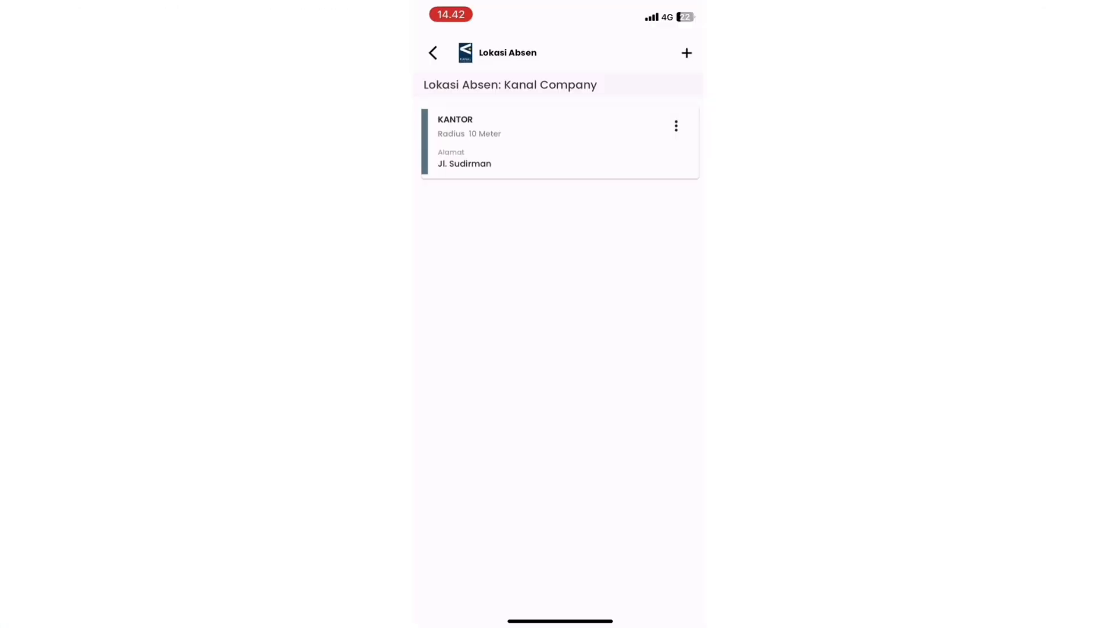
pyautogui.click(676, 126)
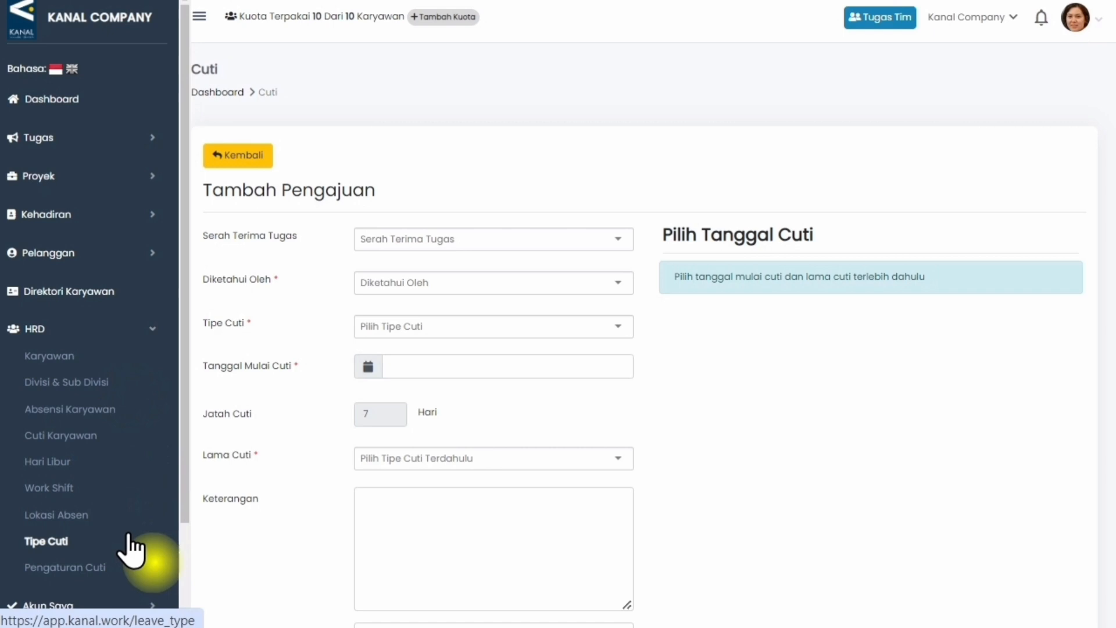
# Open the company's Tipe Cuti settings under HRD on the web and in the mobile app.
pyautogui.click(129, 538)
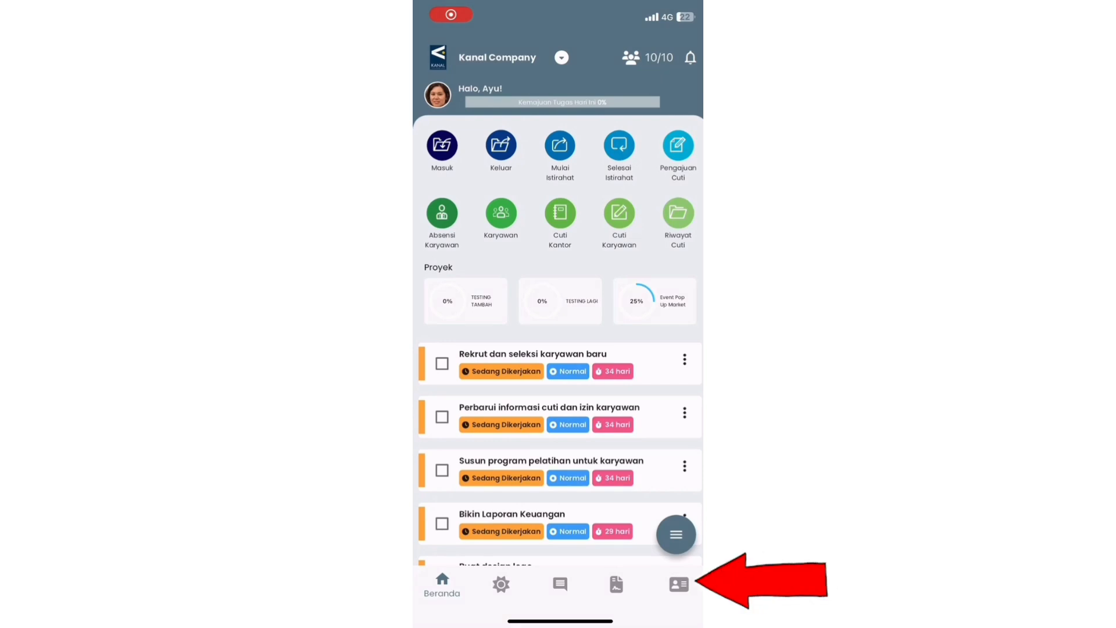
pyautogui.click(679, 583)
pyautogui.click(483, 244)
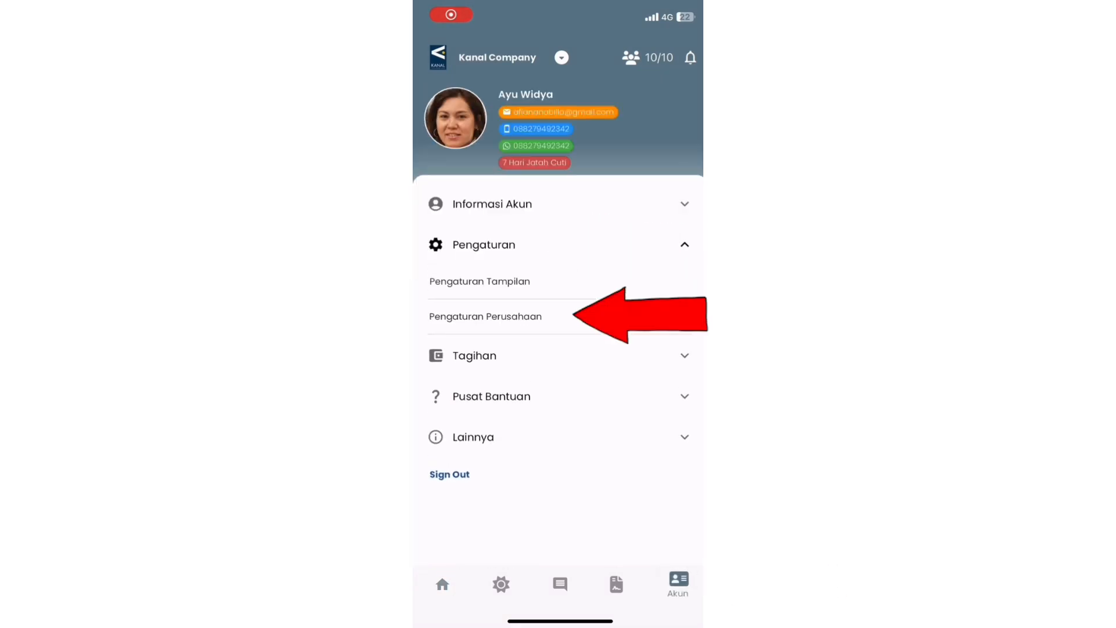
pyautogui.click(481, 317)
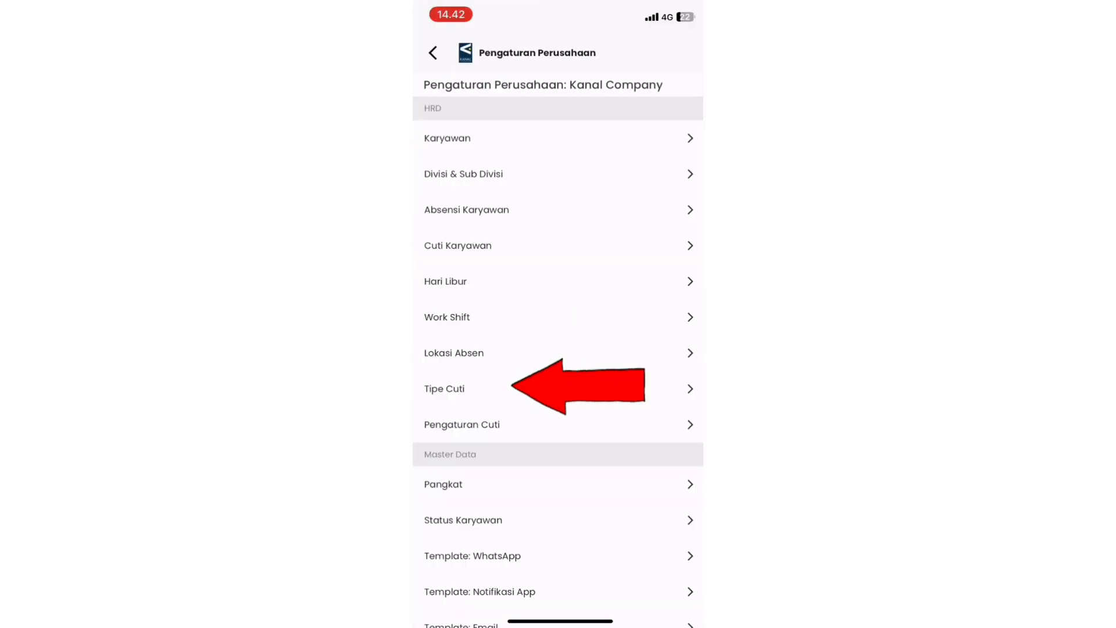
pyautogui.click(465, 388)
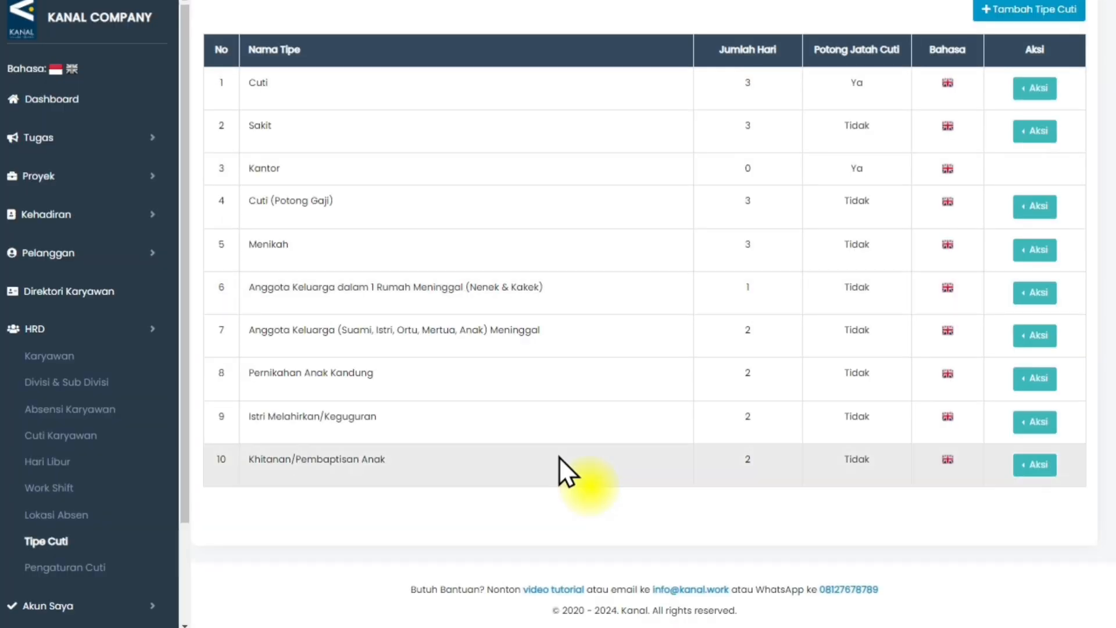
# Open the English version of the Cuti leave type for editing on the web and its available actions in the mobile app.
pyautogui.scroll(3, 559, 456)
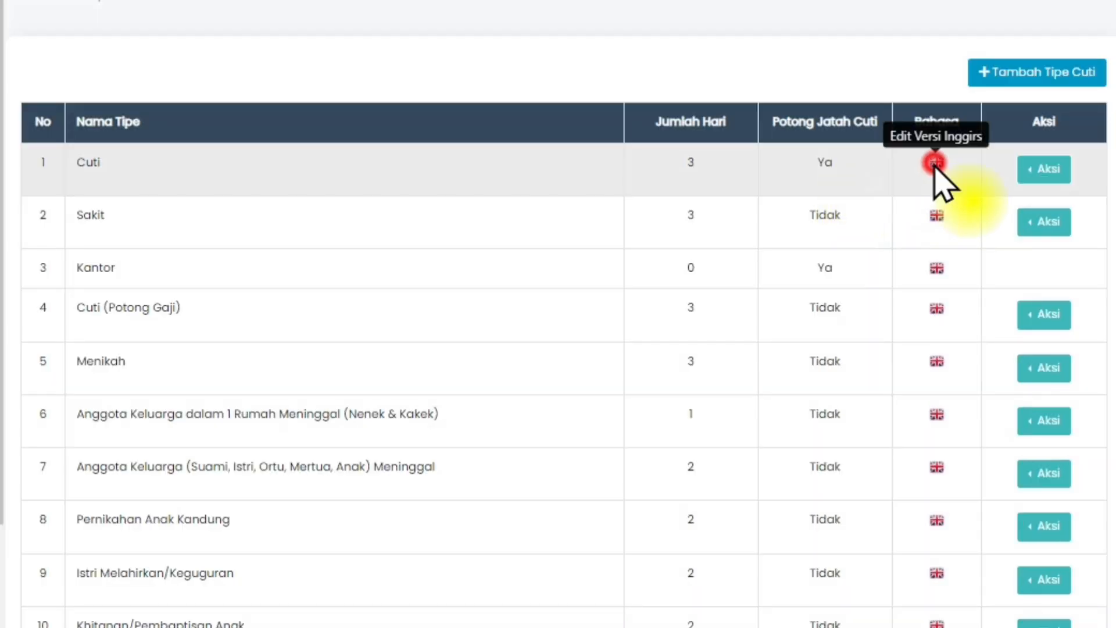
pyautogui.click(948, 228)
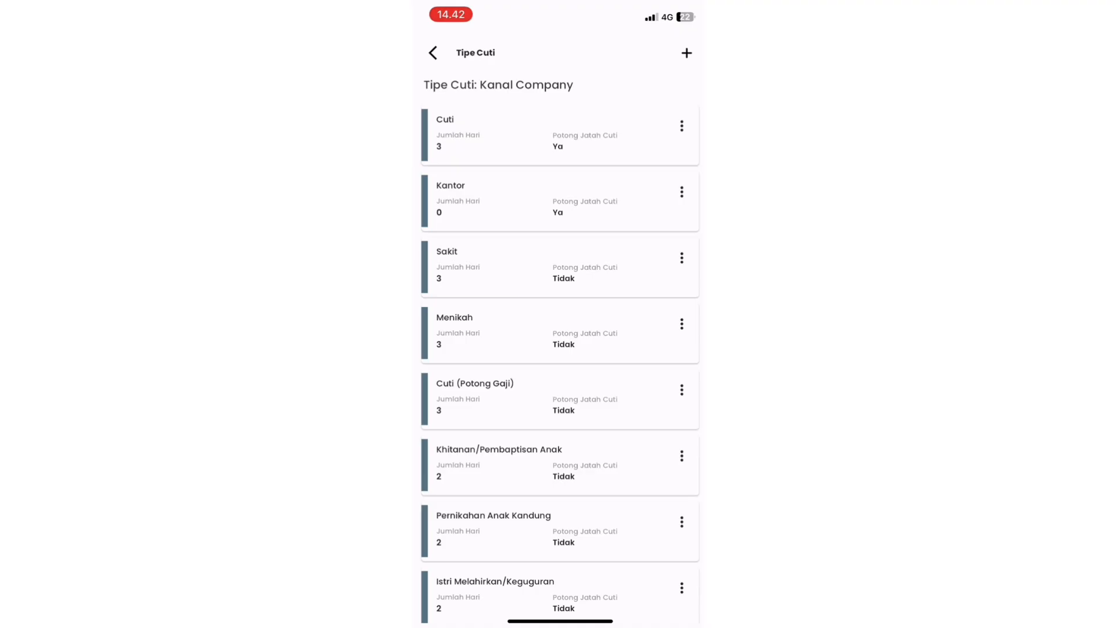
pyautogui.click(682, 126)
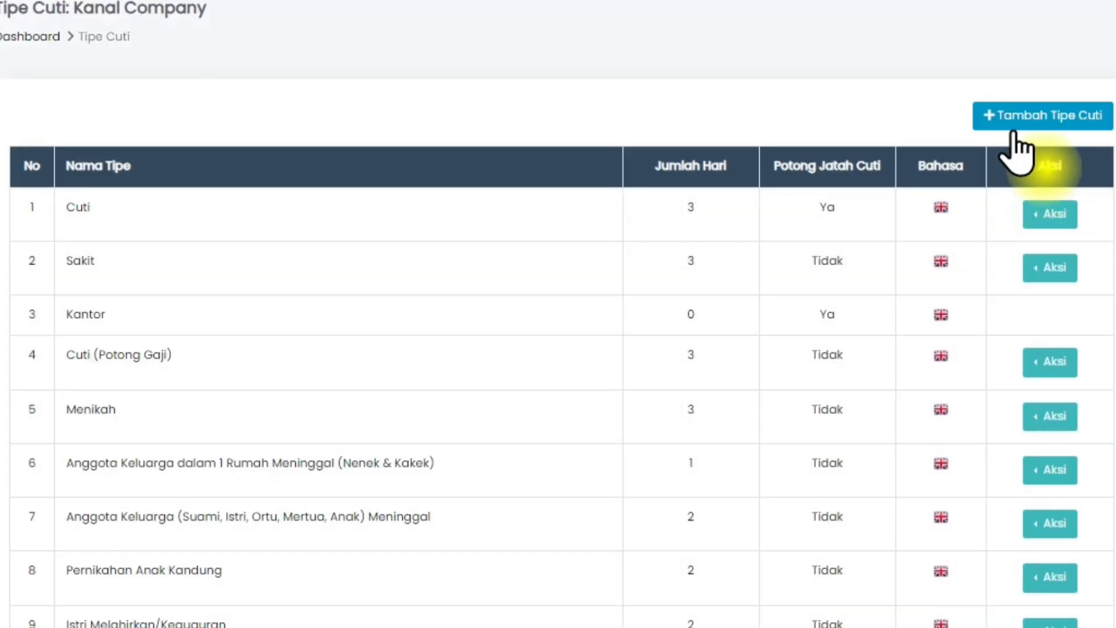
# Open the new leave type form in the mobile app, and on the web add Cuti Tambahan with 2 days and Potong Jatah Cuti set to Tidak.
pyautogui.click(1014, 157)
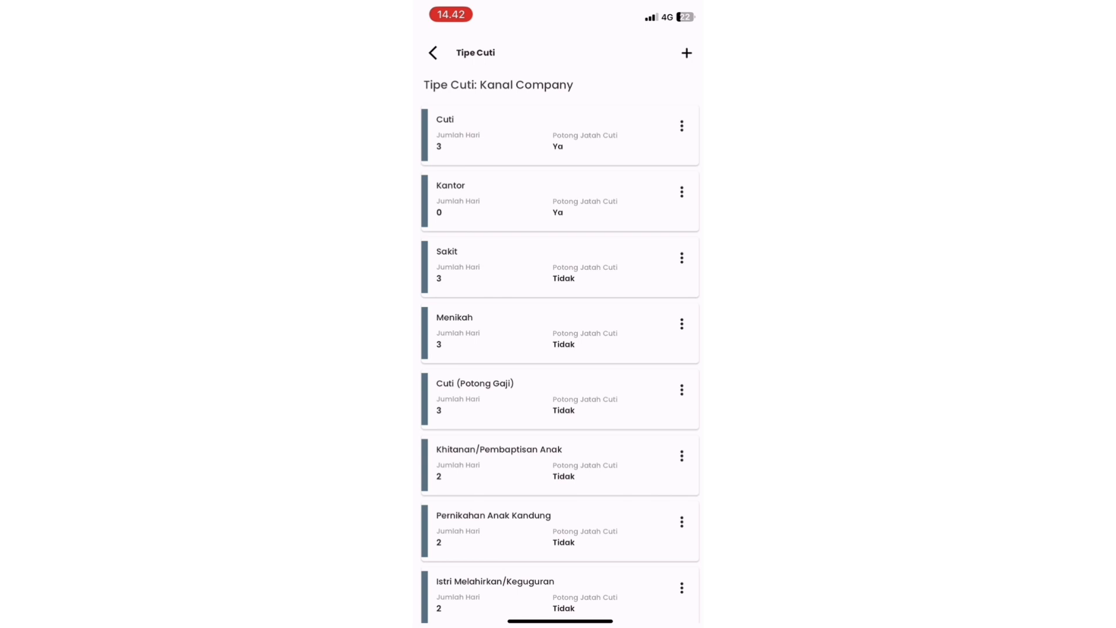
pyautogui.click(686, 53)
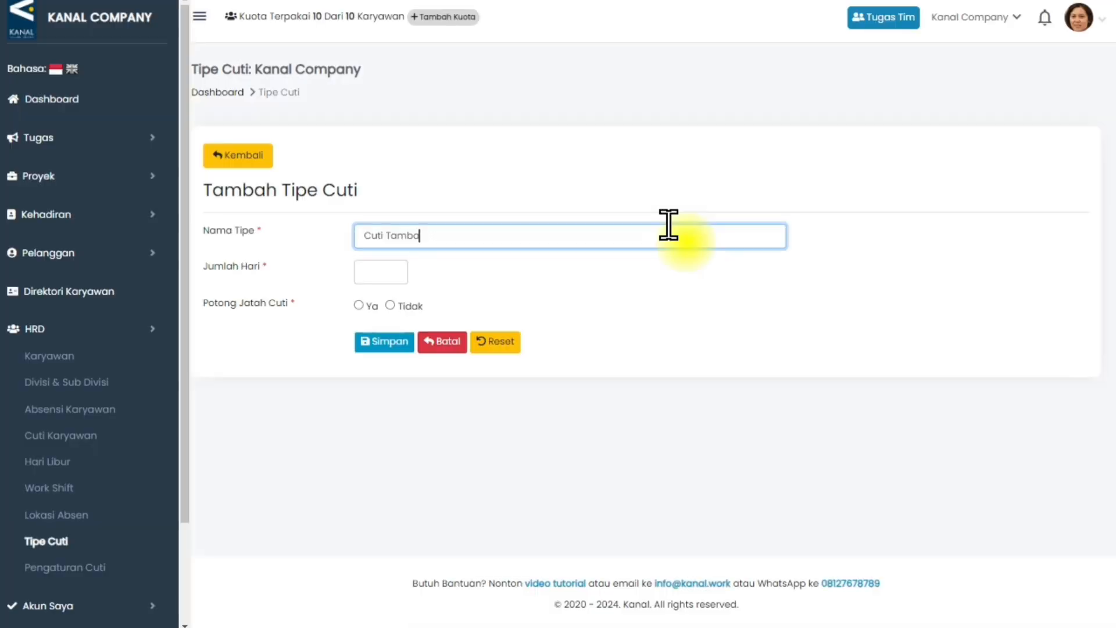
pyautogui.write('an')
pyautogui.click(375, 272)
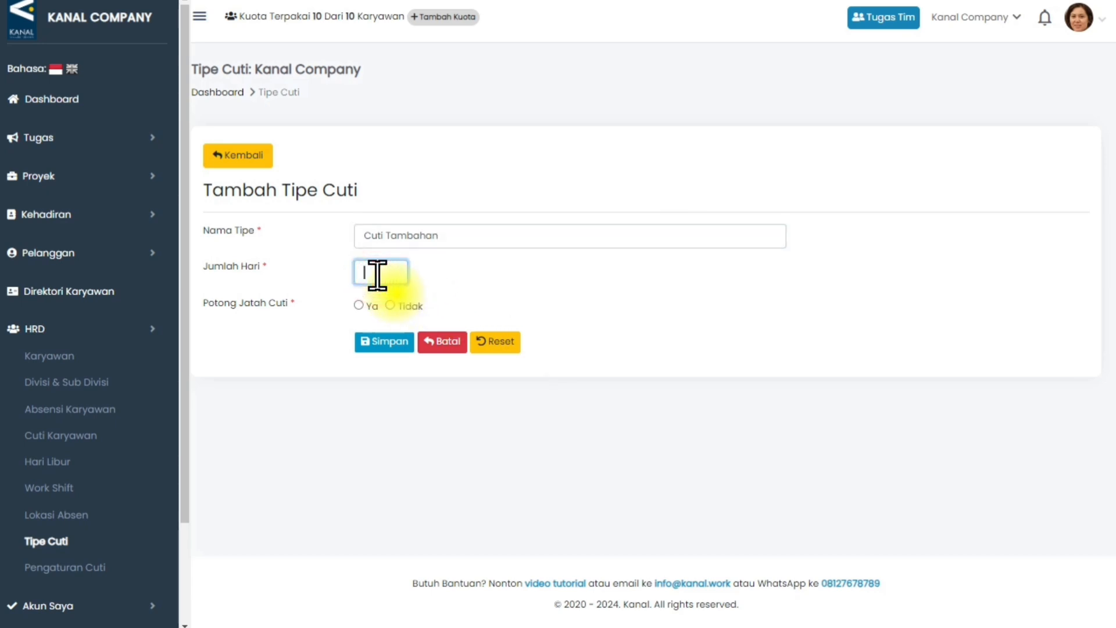
pyautogui.write('2')
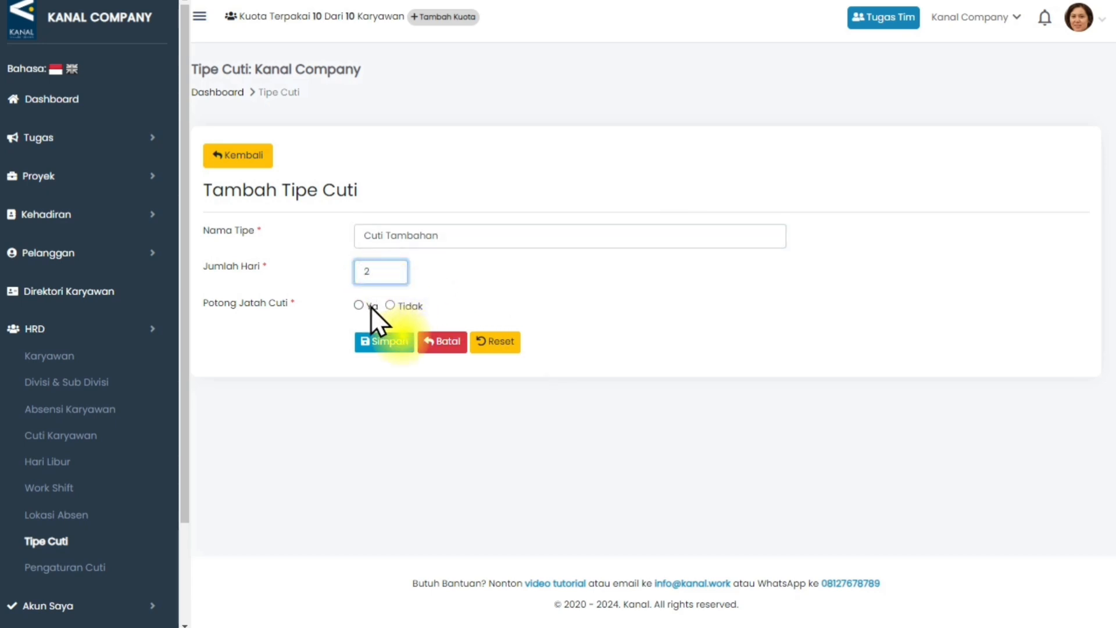
pyautogui.click(389, 305)
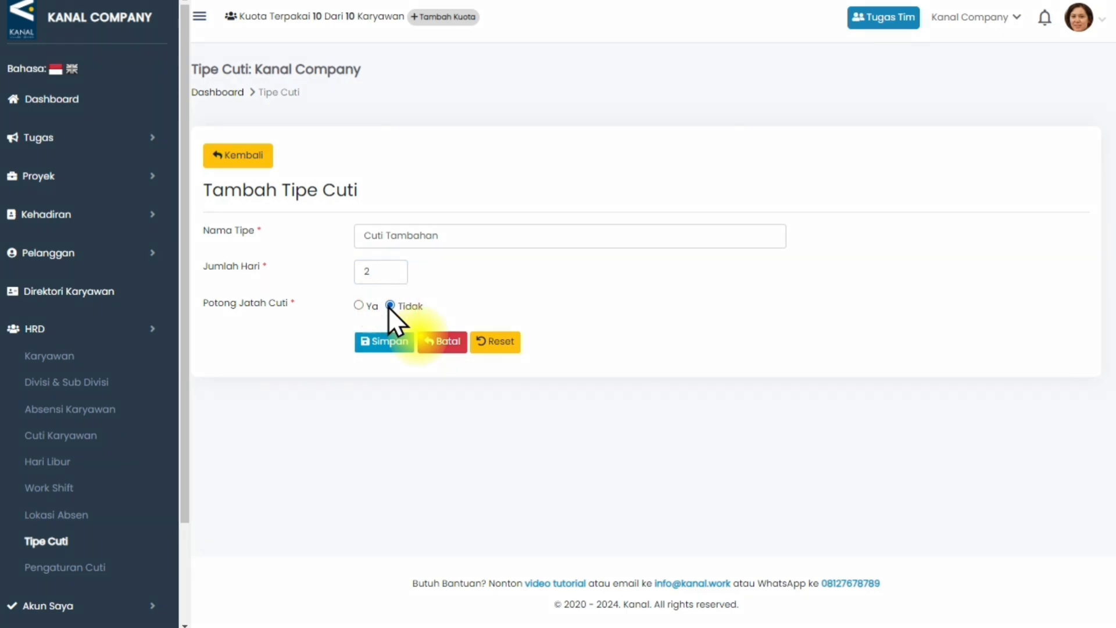
pyautogui.click(392, 341)
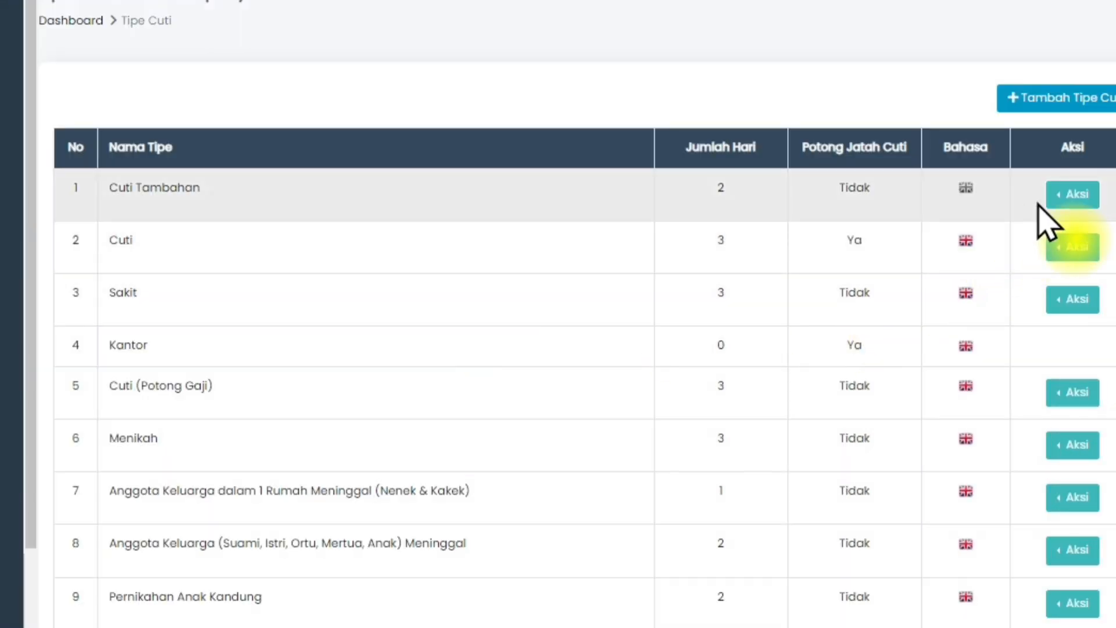
# Delete the Cuti Tambahan leave type on the web and open the available actions for Cuti in the mobile app.
pyautogui.click(1021, 236)
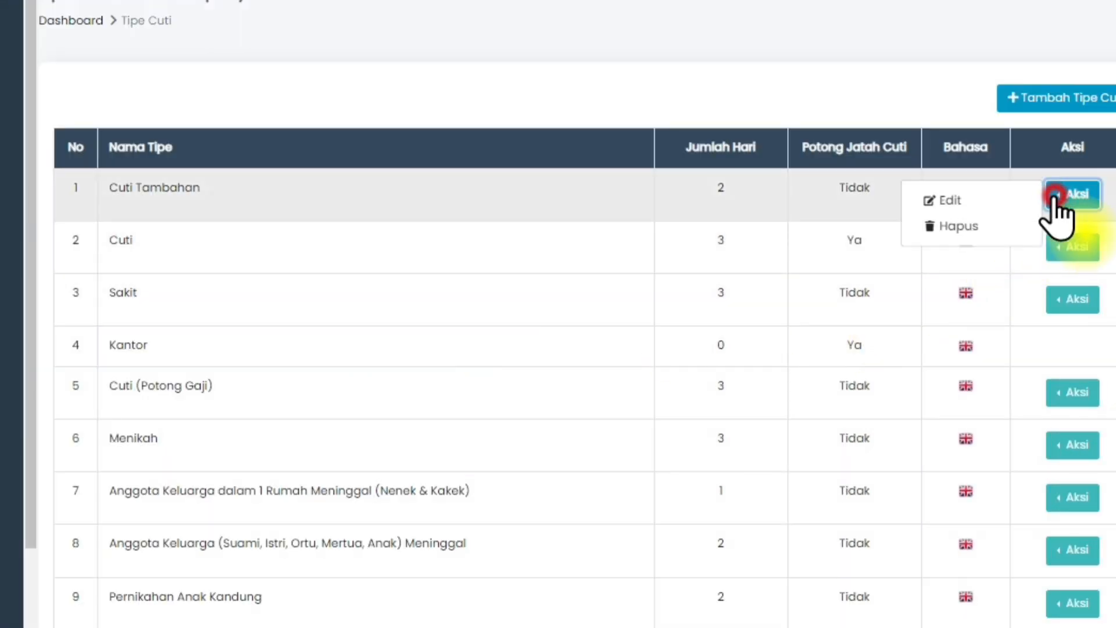
pyautogui.click(1034, 198)
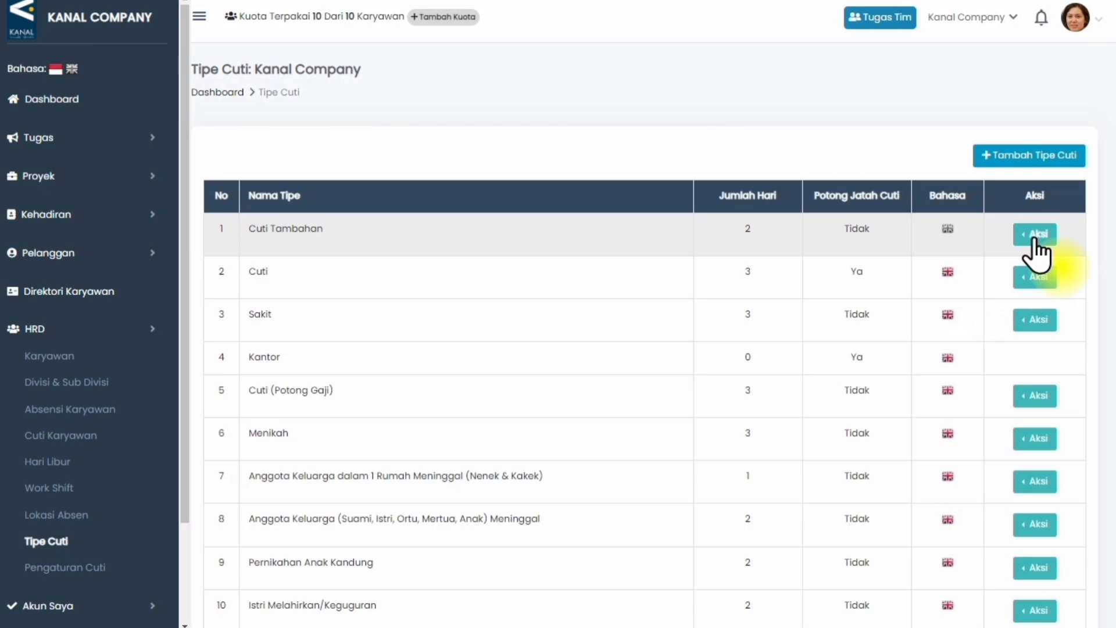
pyautogui.click(1034, 236)
pyautogui.click(973, 263)
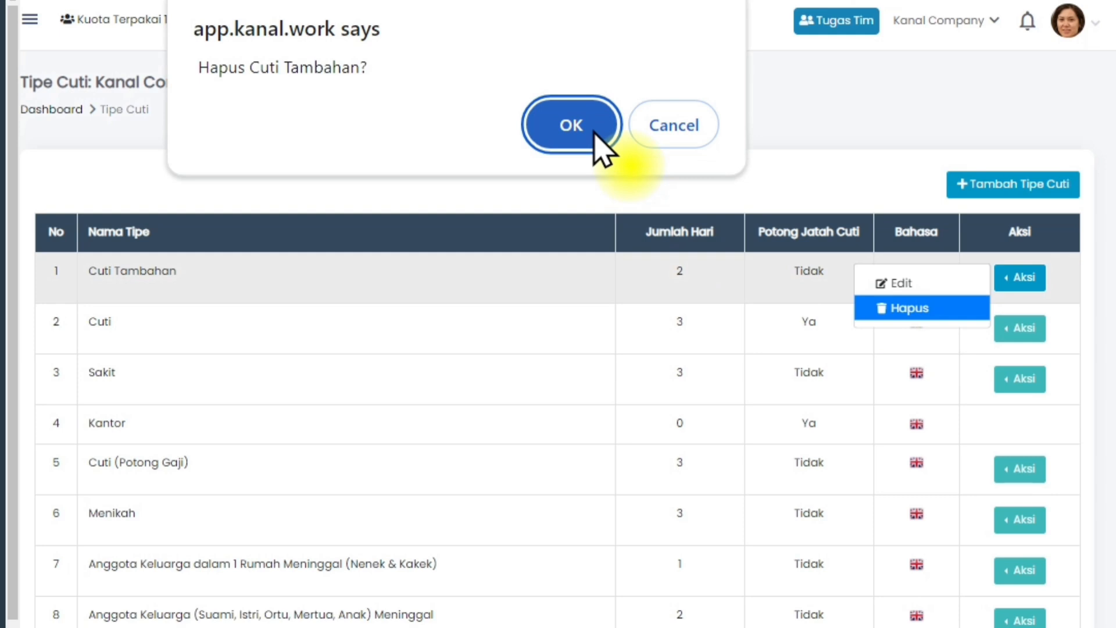
pyautogui.click(595, 135)
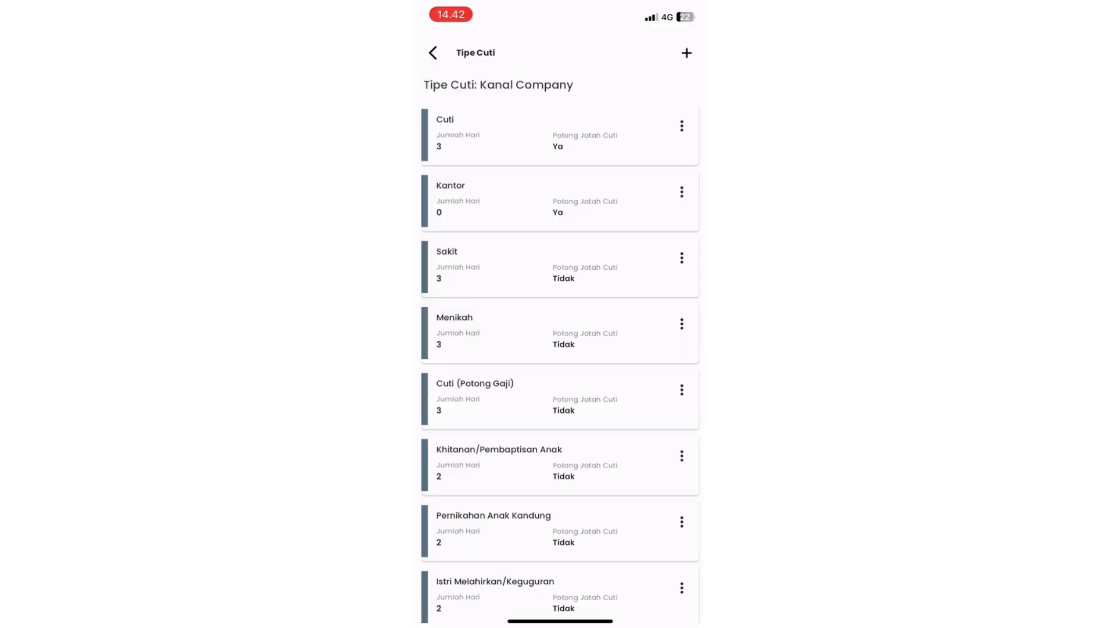
pyautogui.click(682, 127)
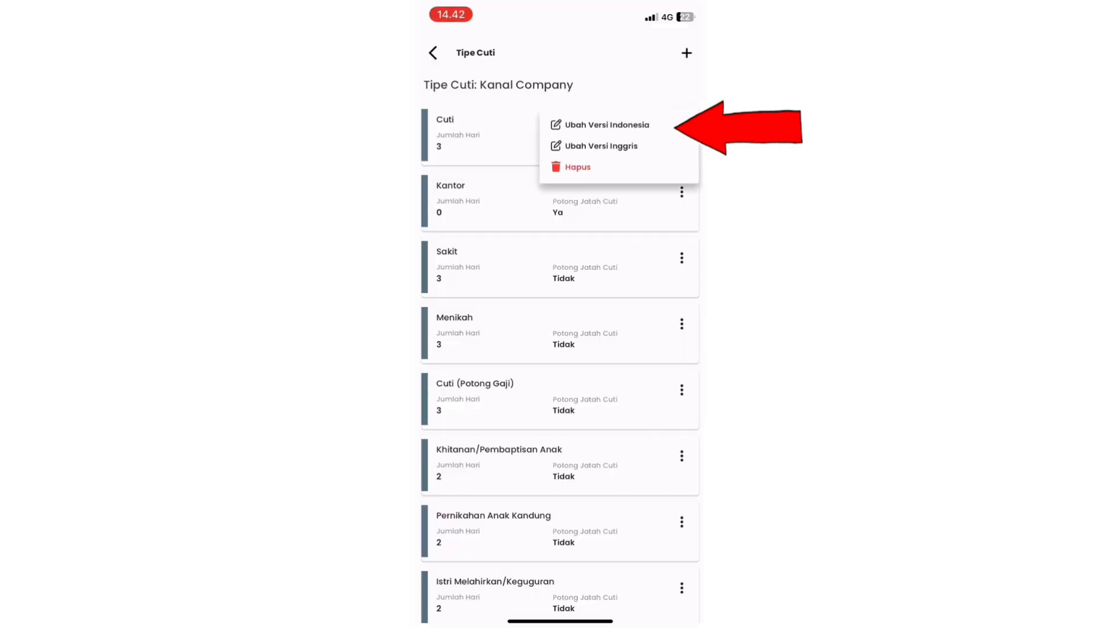